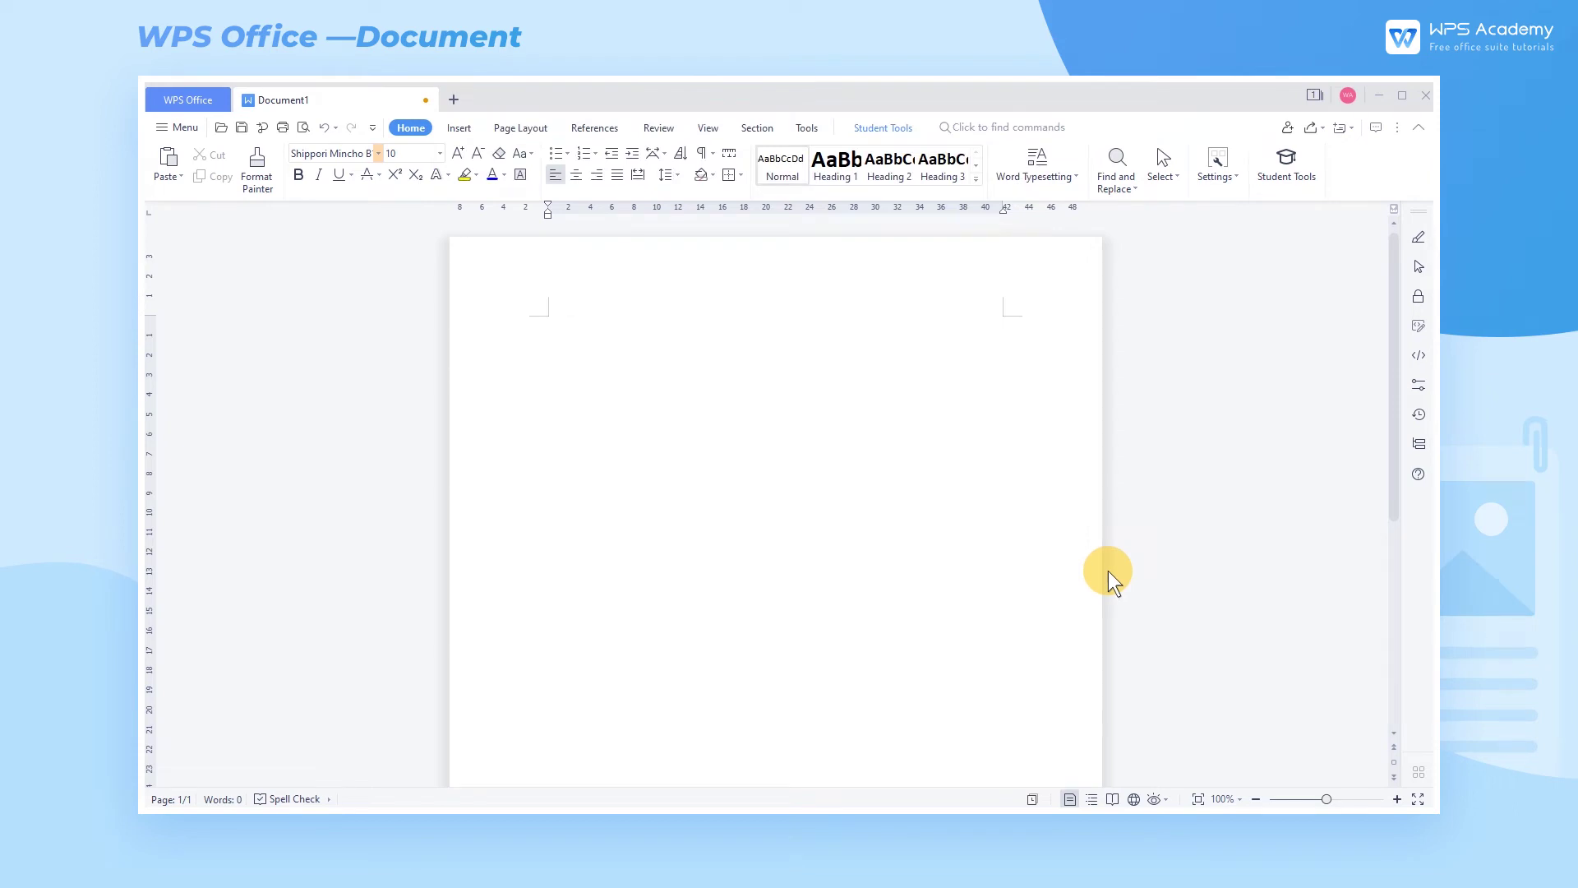
Choose A4 paper size and the Narrow margin preset (0.5 in on every side)
left_click(521, 129)
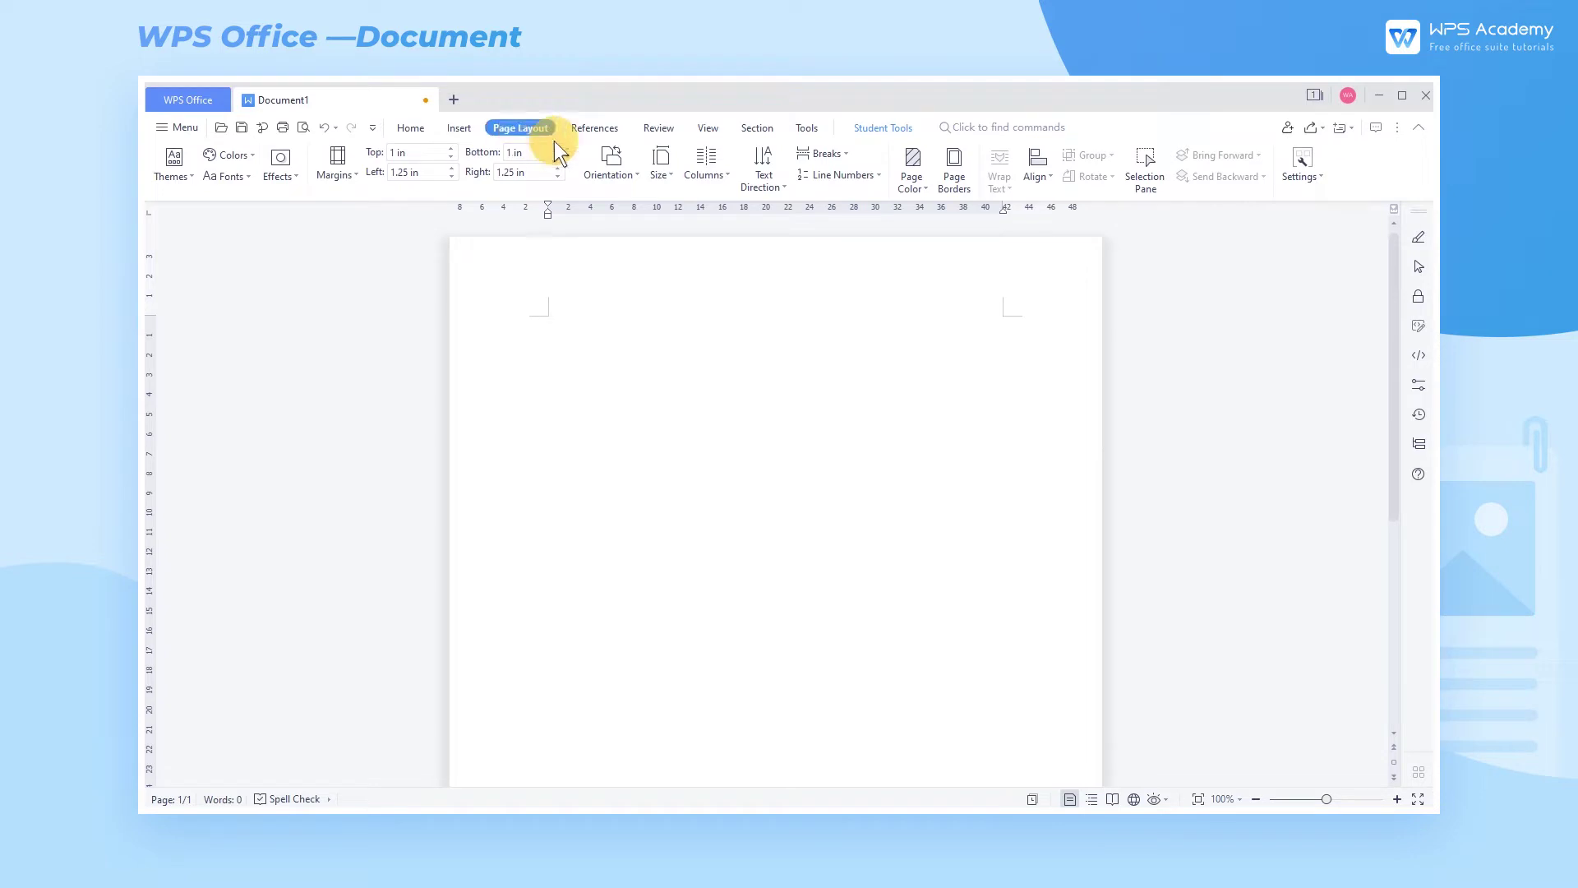
left_click(661, 177)
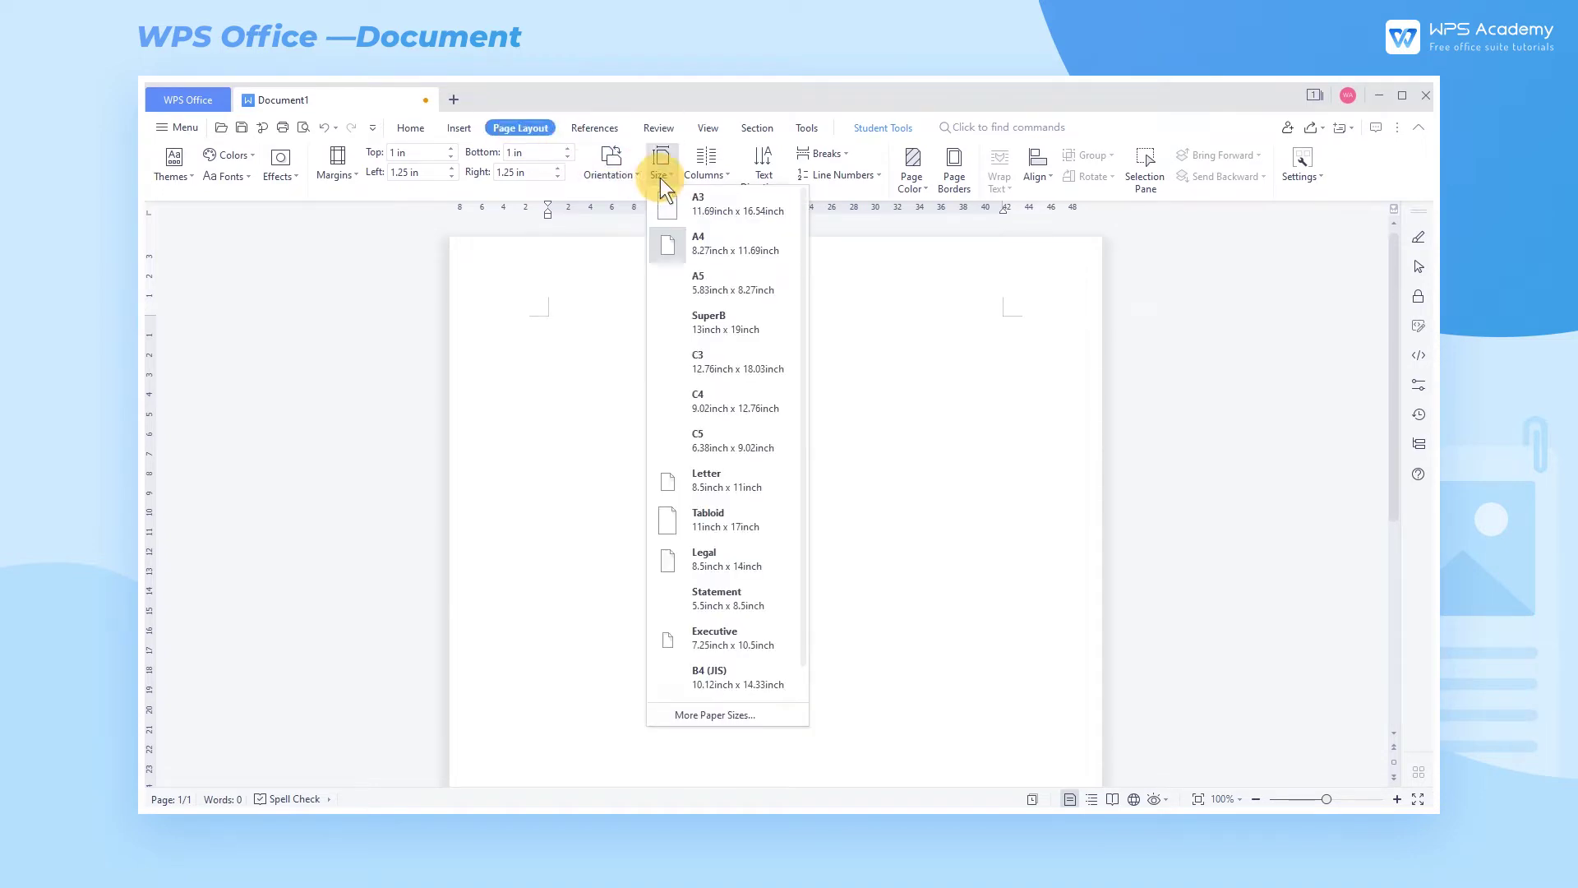
left_click(716, 245)
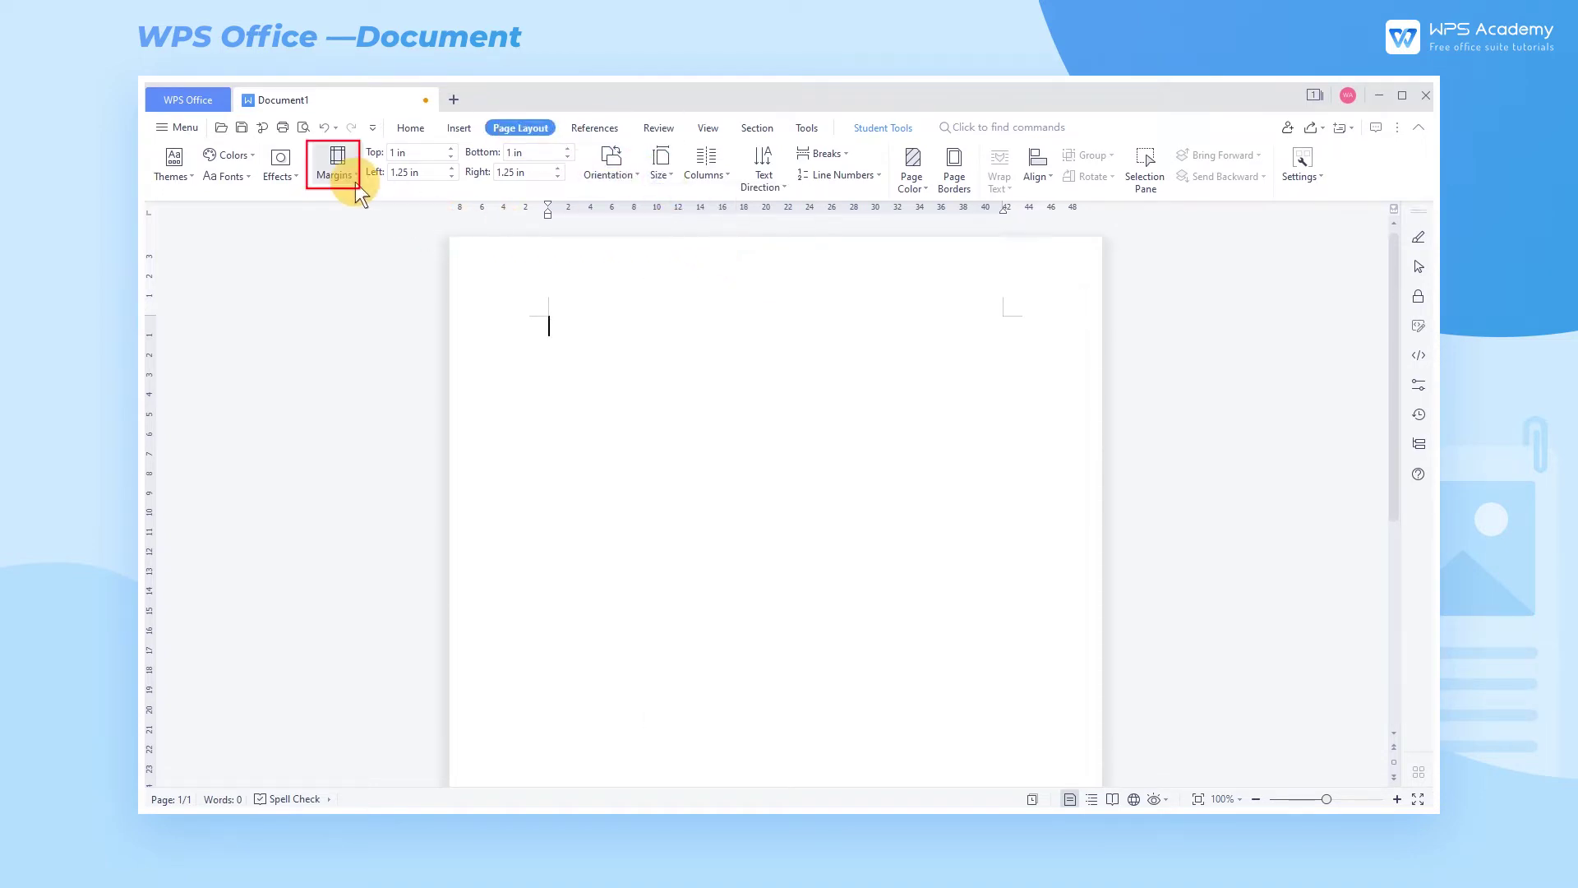
left_click(339, 168)
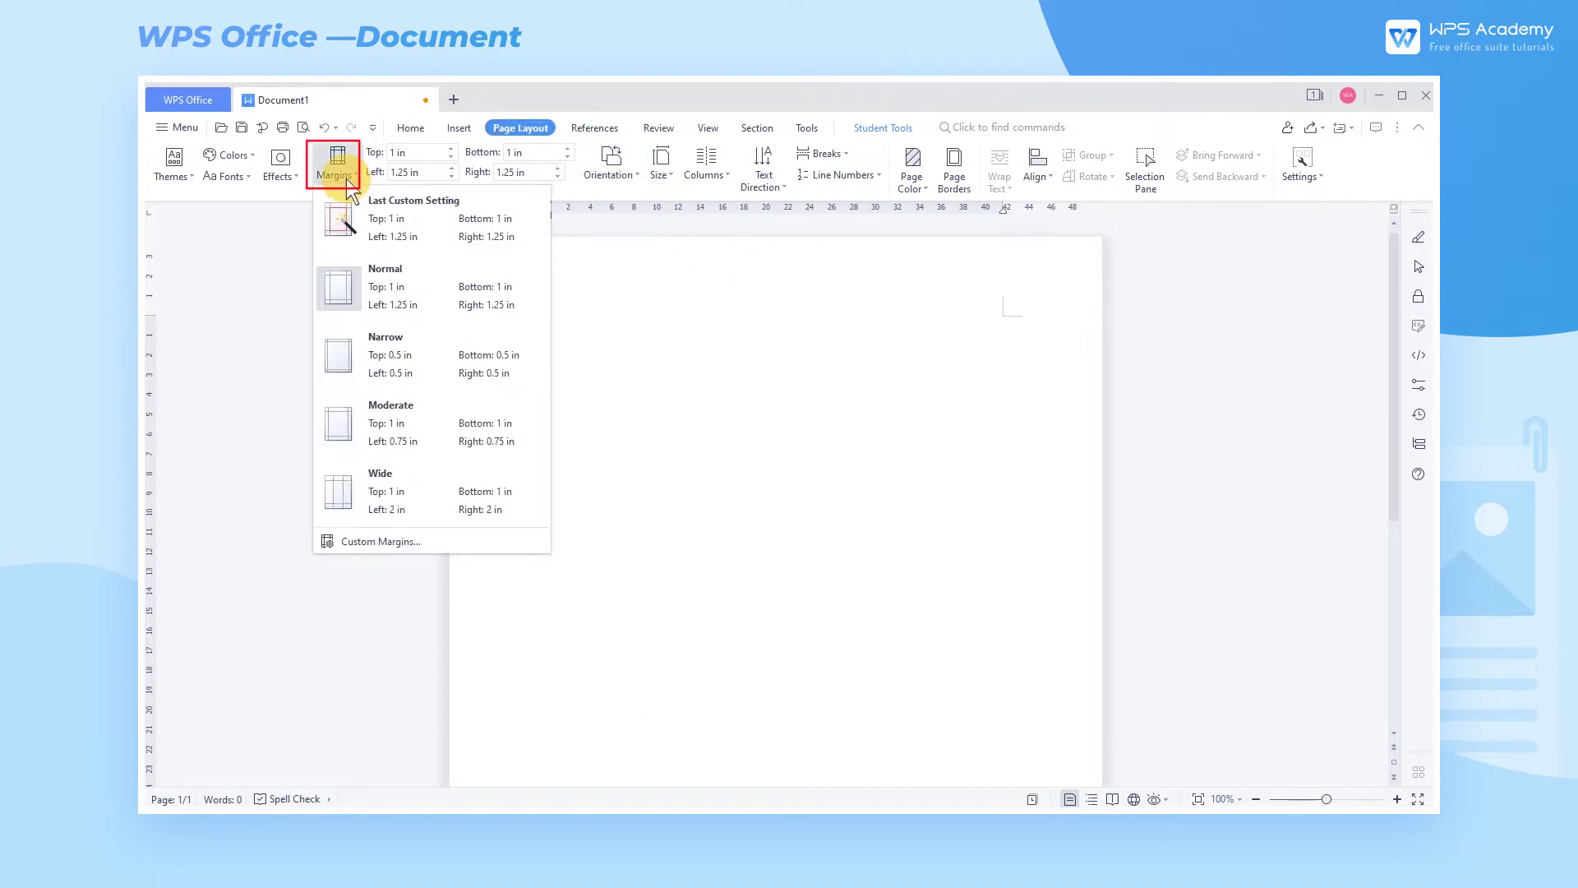
left_click(416, 358)
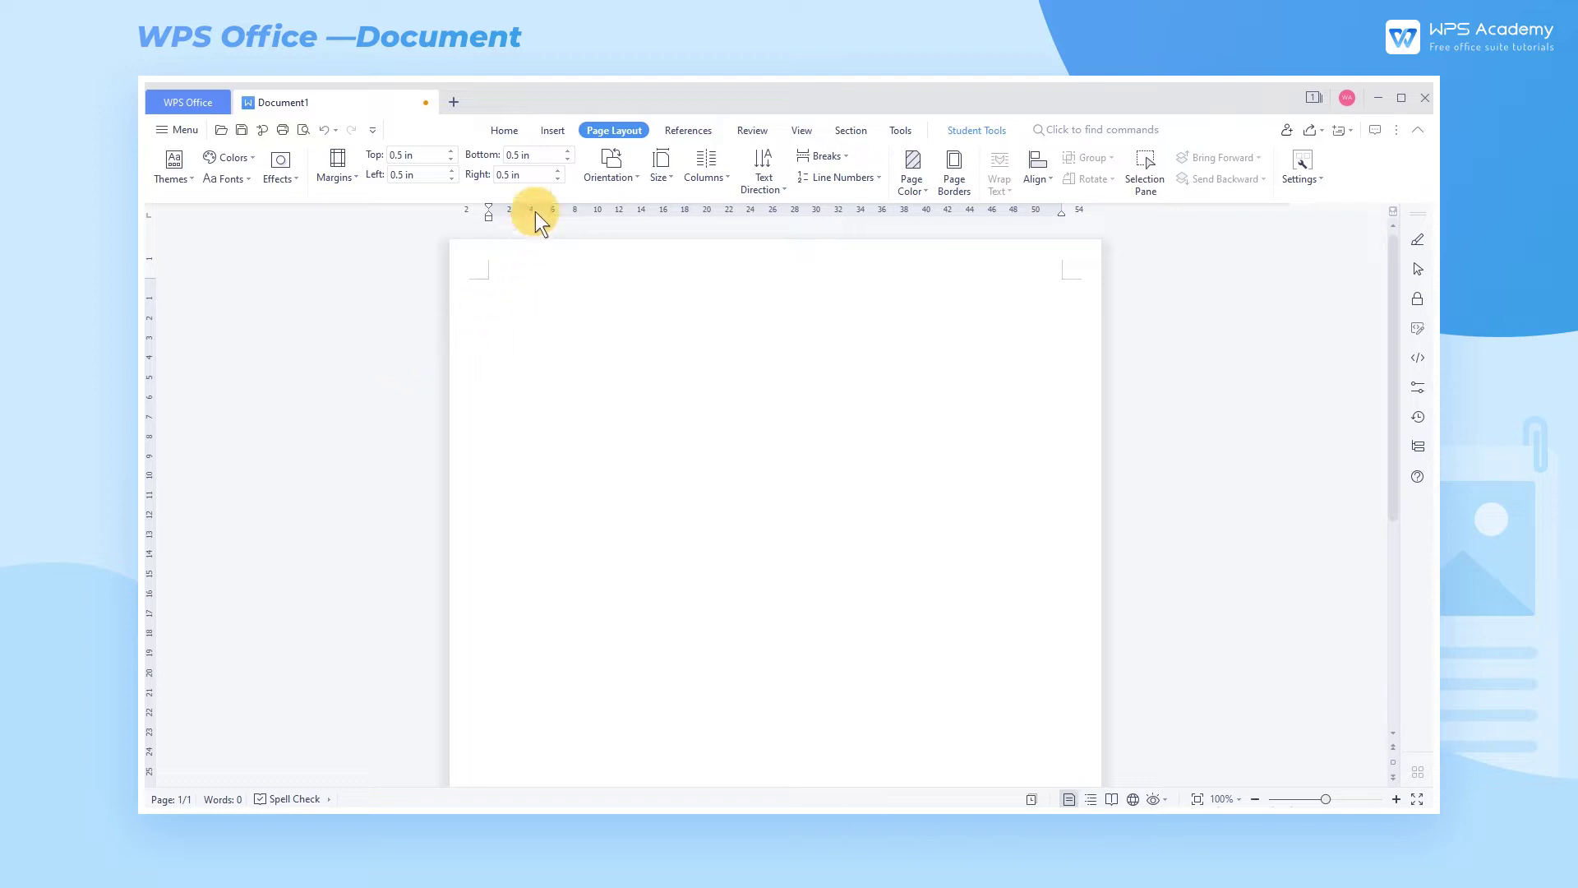
Draw a wide rectangle across the top of the page as the dark-green band
left_click(554, 129)
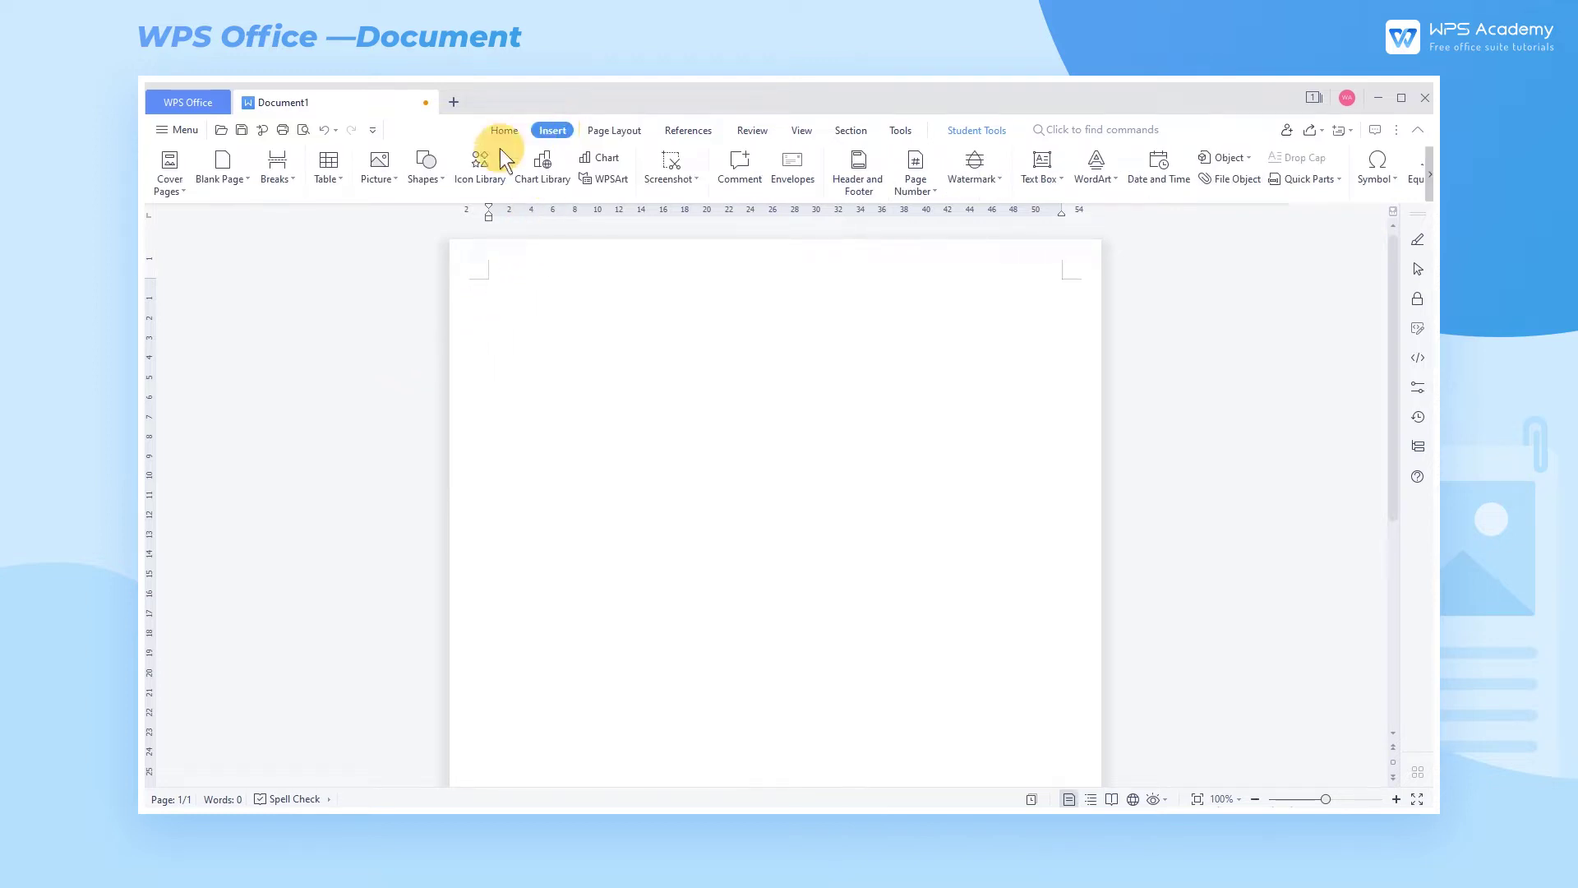
left_click(430, 179)
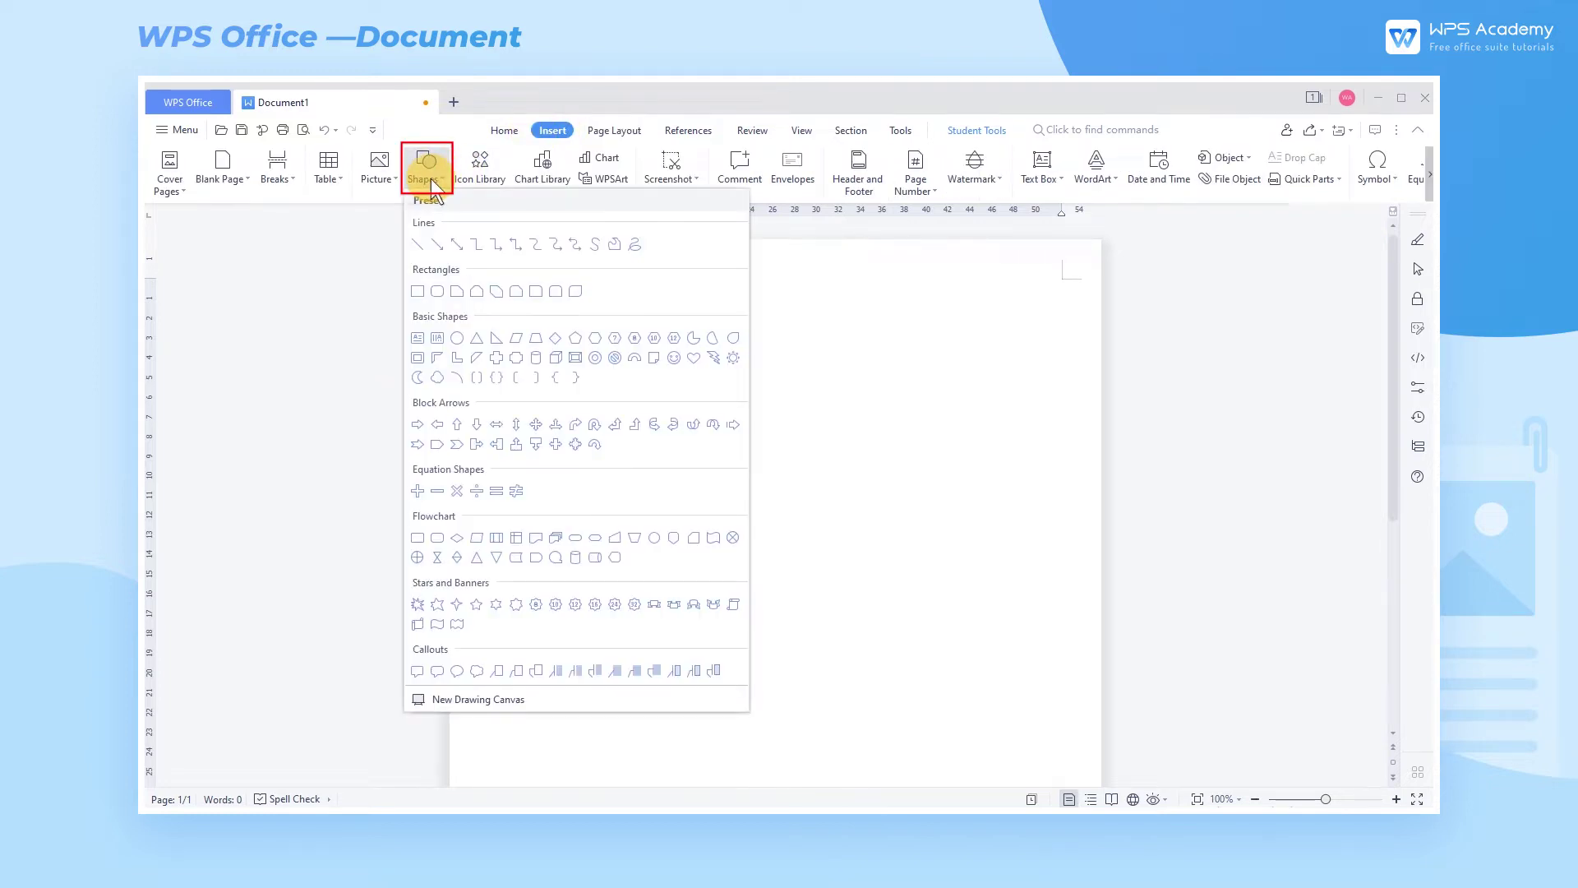
left_click(421, 287)
mouse_move(505, 259)
left_mouse_down()
mouse_move(813, 329)
mouse_move(1098, 327)
left_mouse_up()
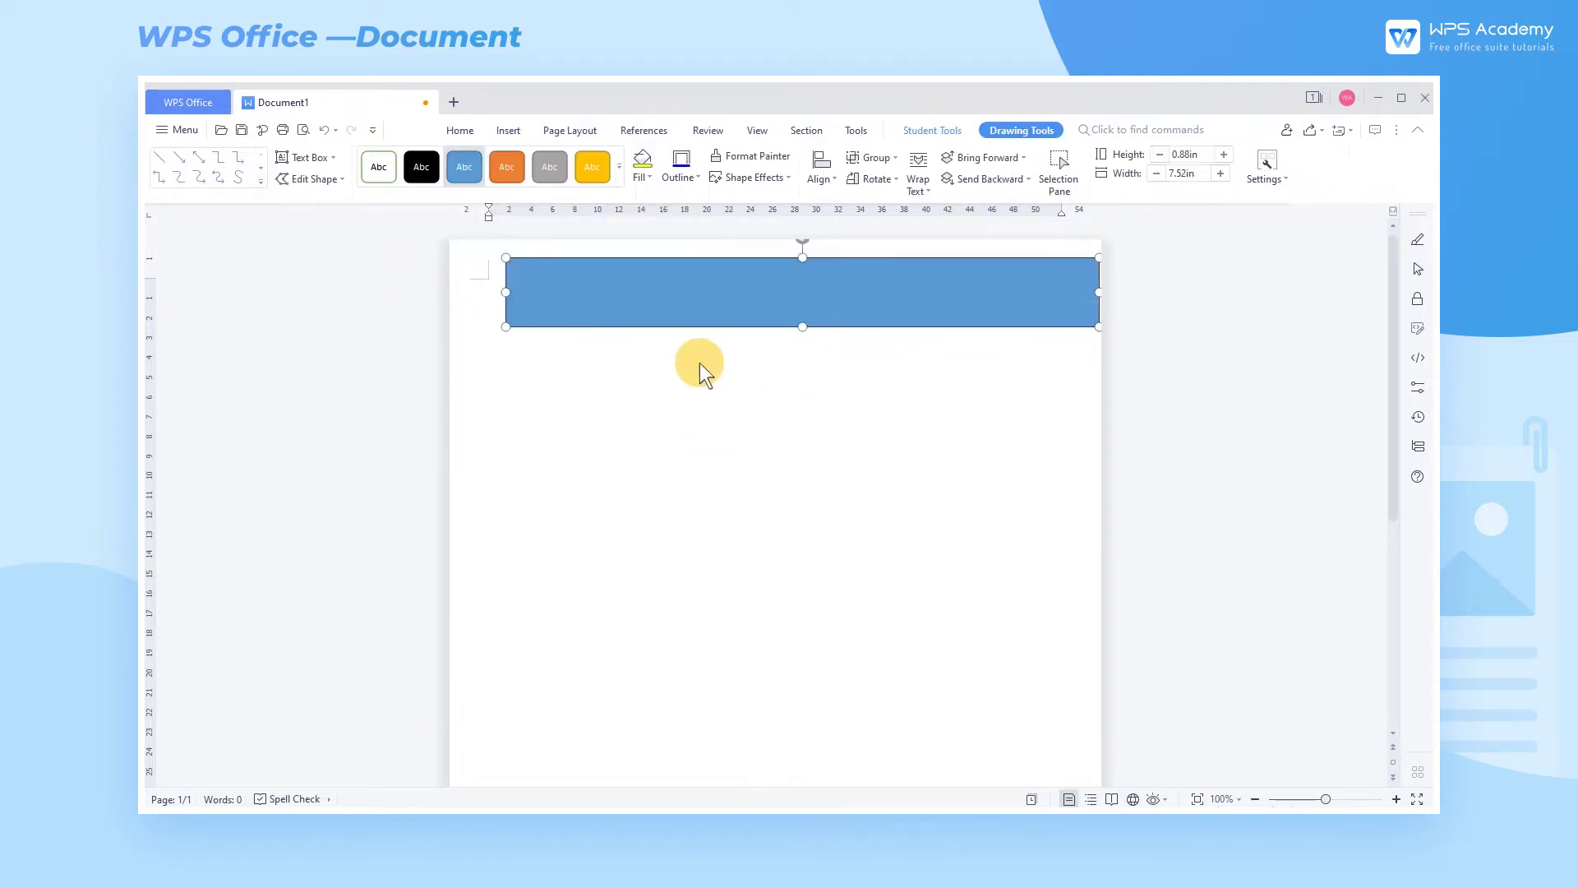
Place a second rectangle just below it, fill it light green and remove its border
left_click_drag(682, 317, 682, 393)
left_click(642, 179)
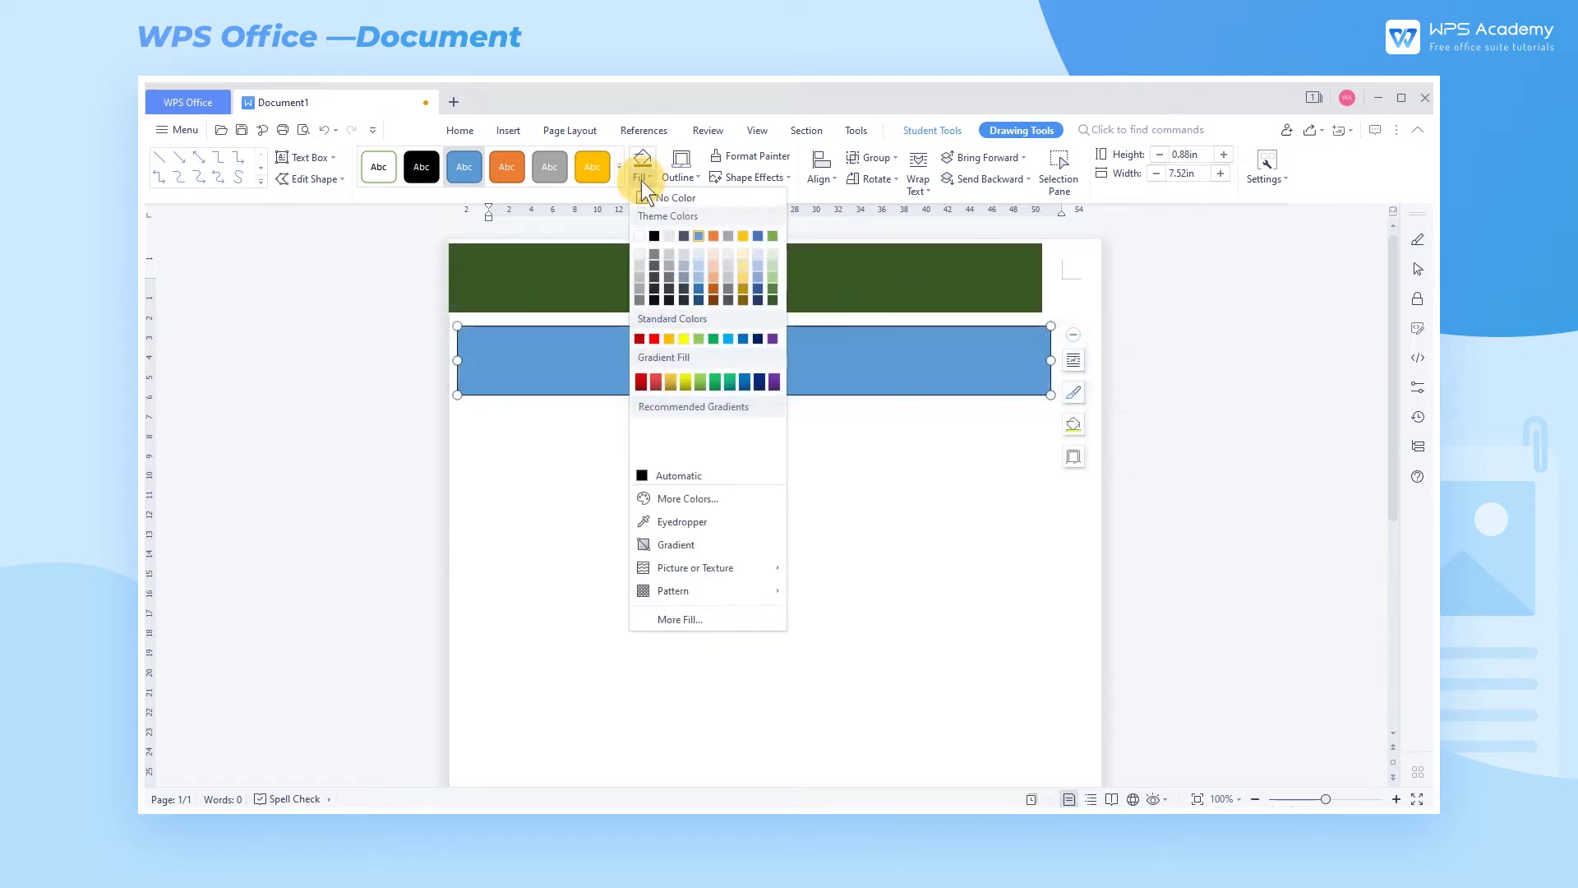
left_click(773, 254)
left_click(688, 174)
left_click(694, 196)
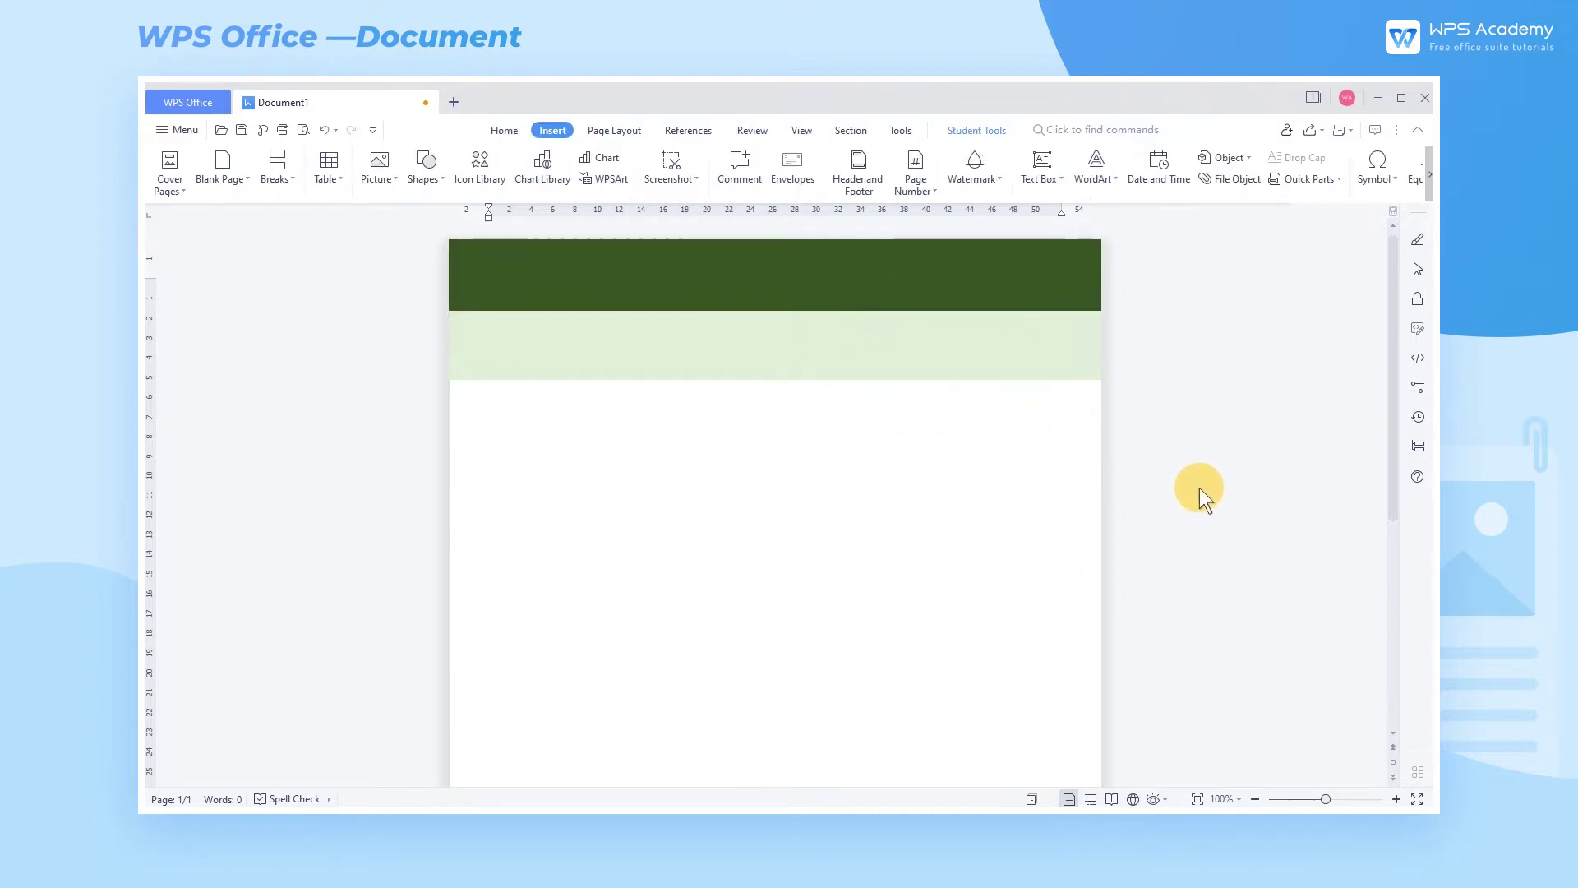
scroll(1200, 487, "down", 4)
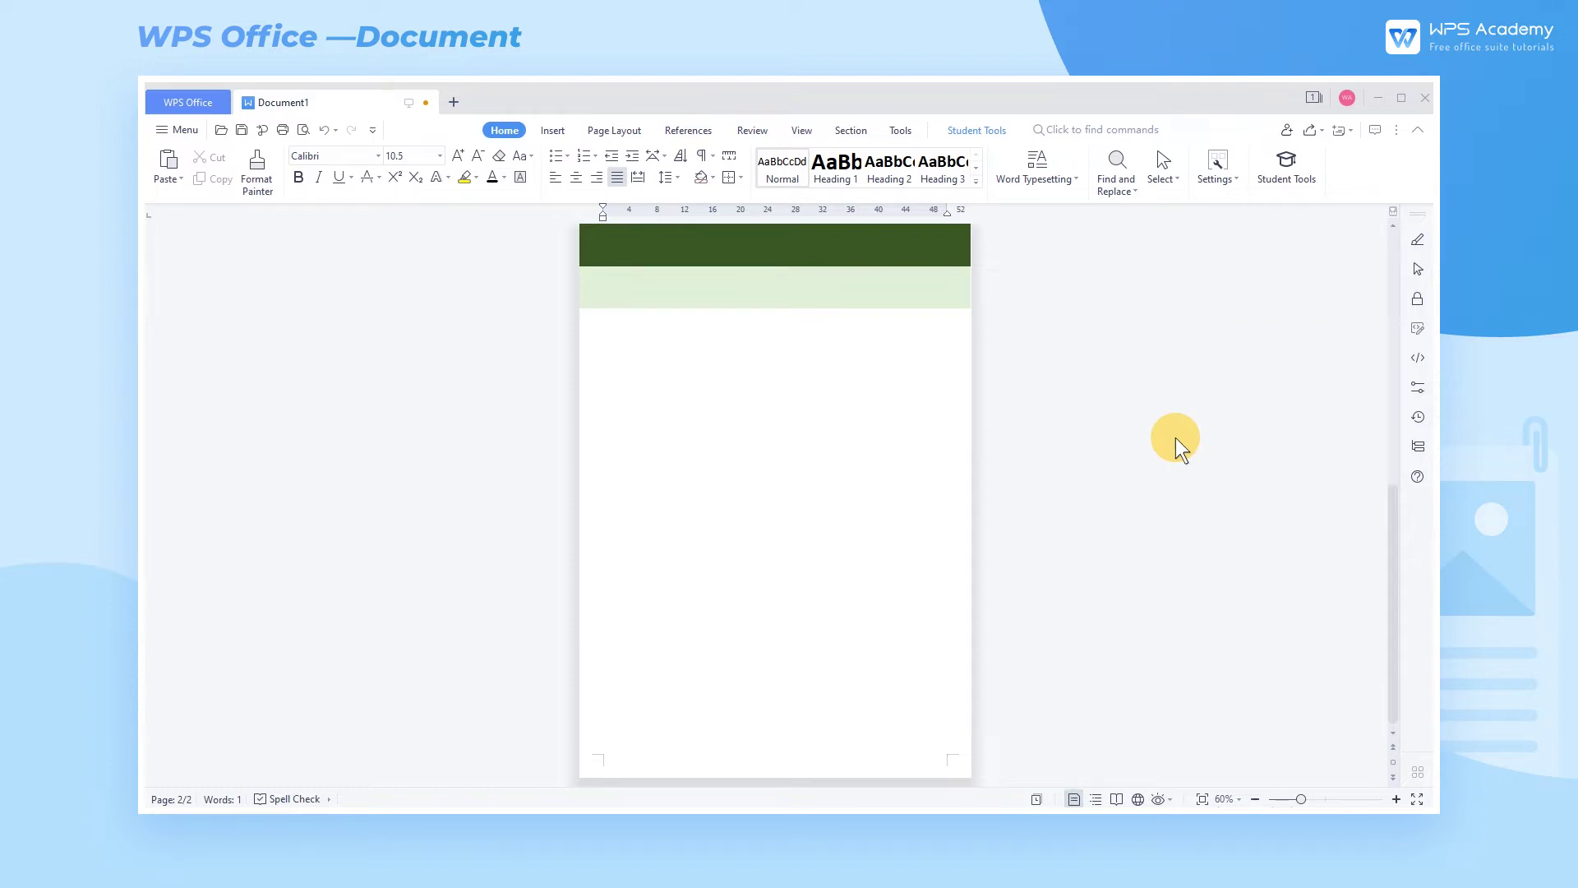
Draw a text box below the header bands for the resume content
left_click(552, 130)
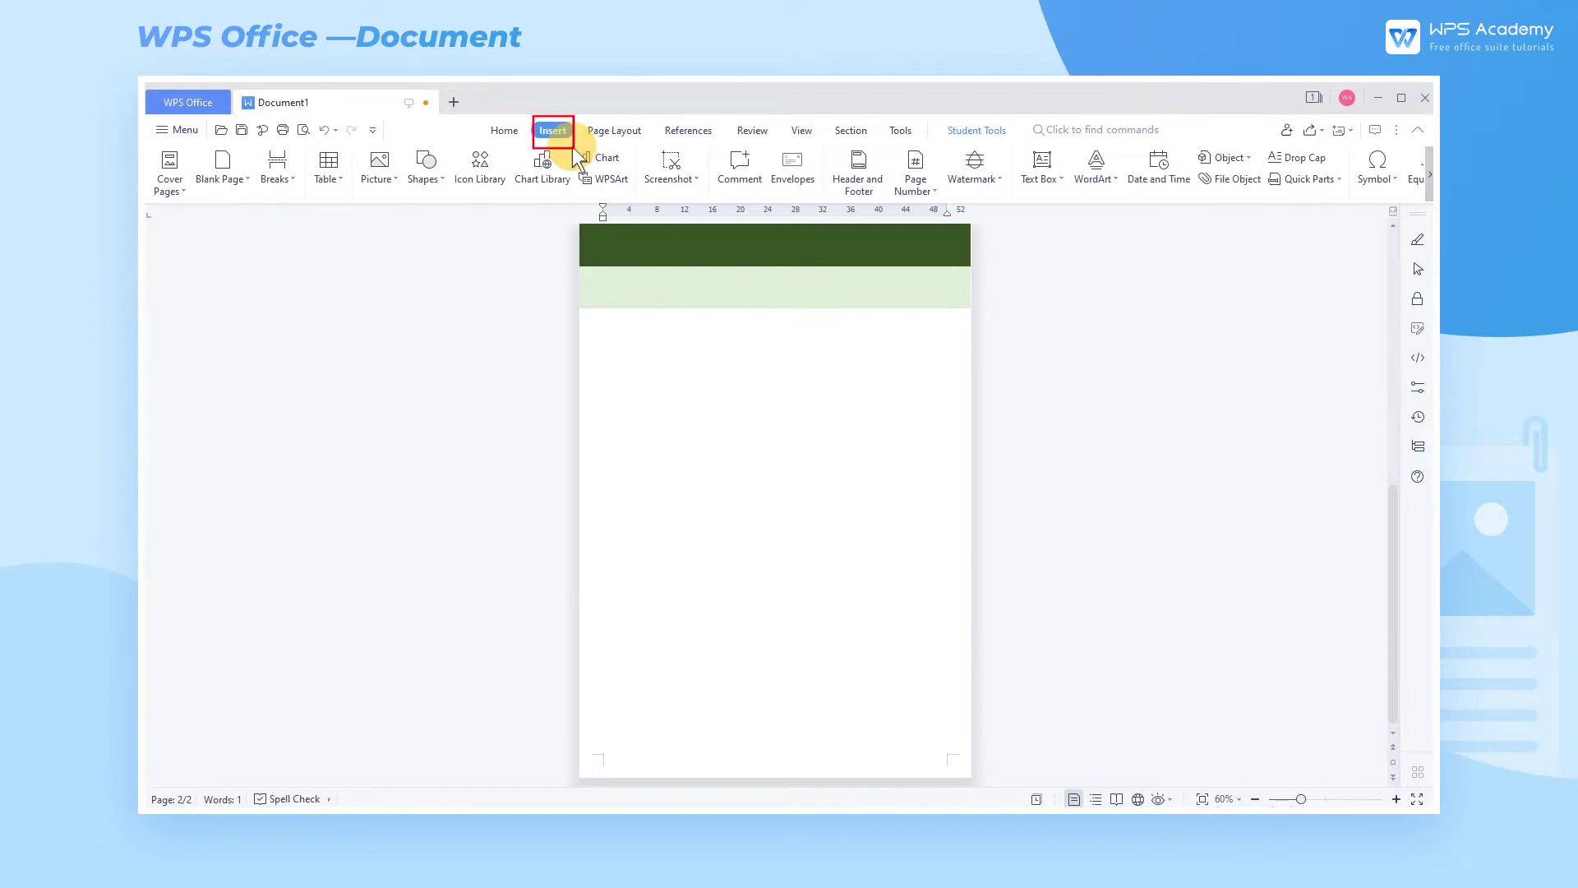
left_click(1041, 164)
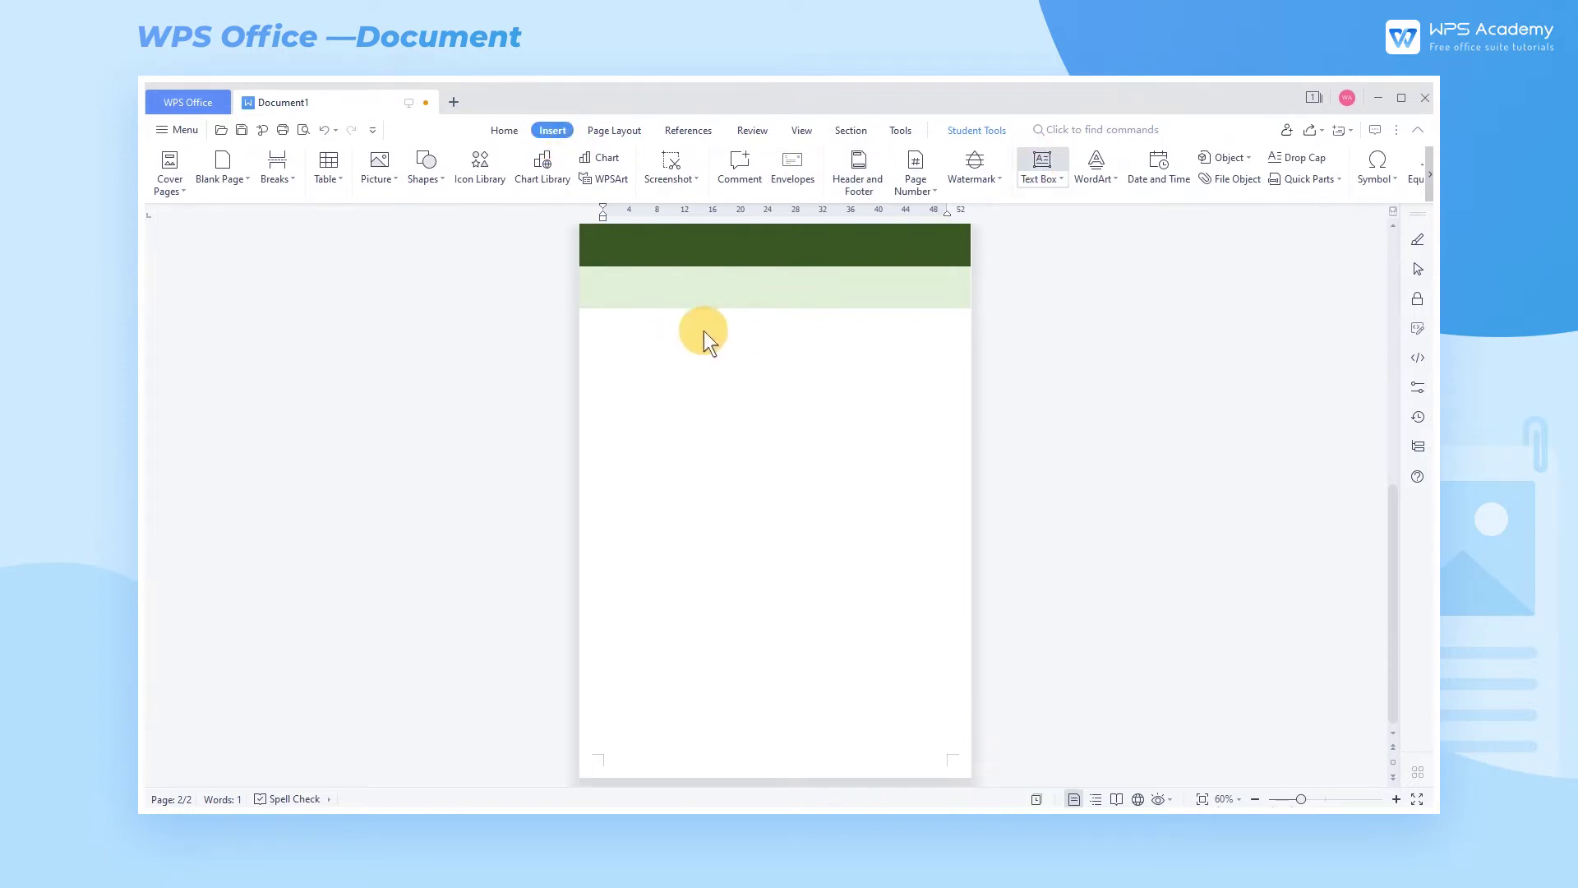
mouse_move(812, 383)
left_mouse_down()
mouse_move(935, 403)
mouse_move(886, 481)
mouse_move(873, 723)
left_mouse_up()
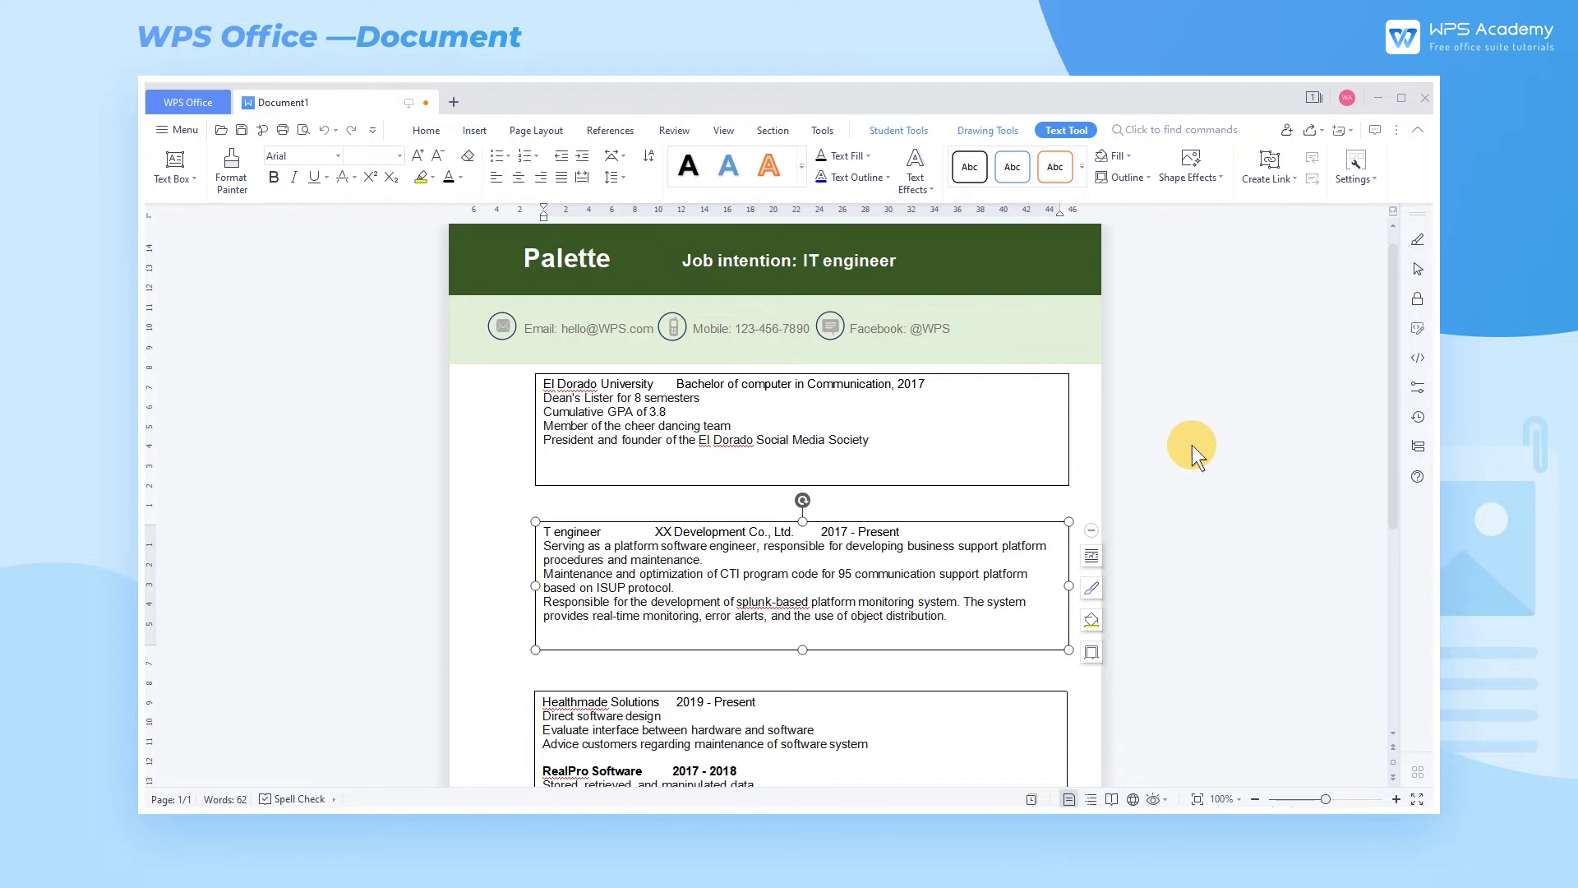
Make the El Dorado University line bold, dark green and 12 pt, then select the four lines below it
left_click_drag(928, 384, 546, 385)
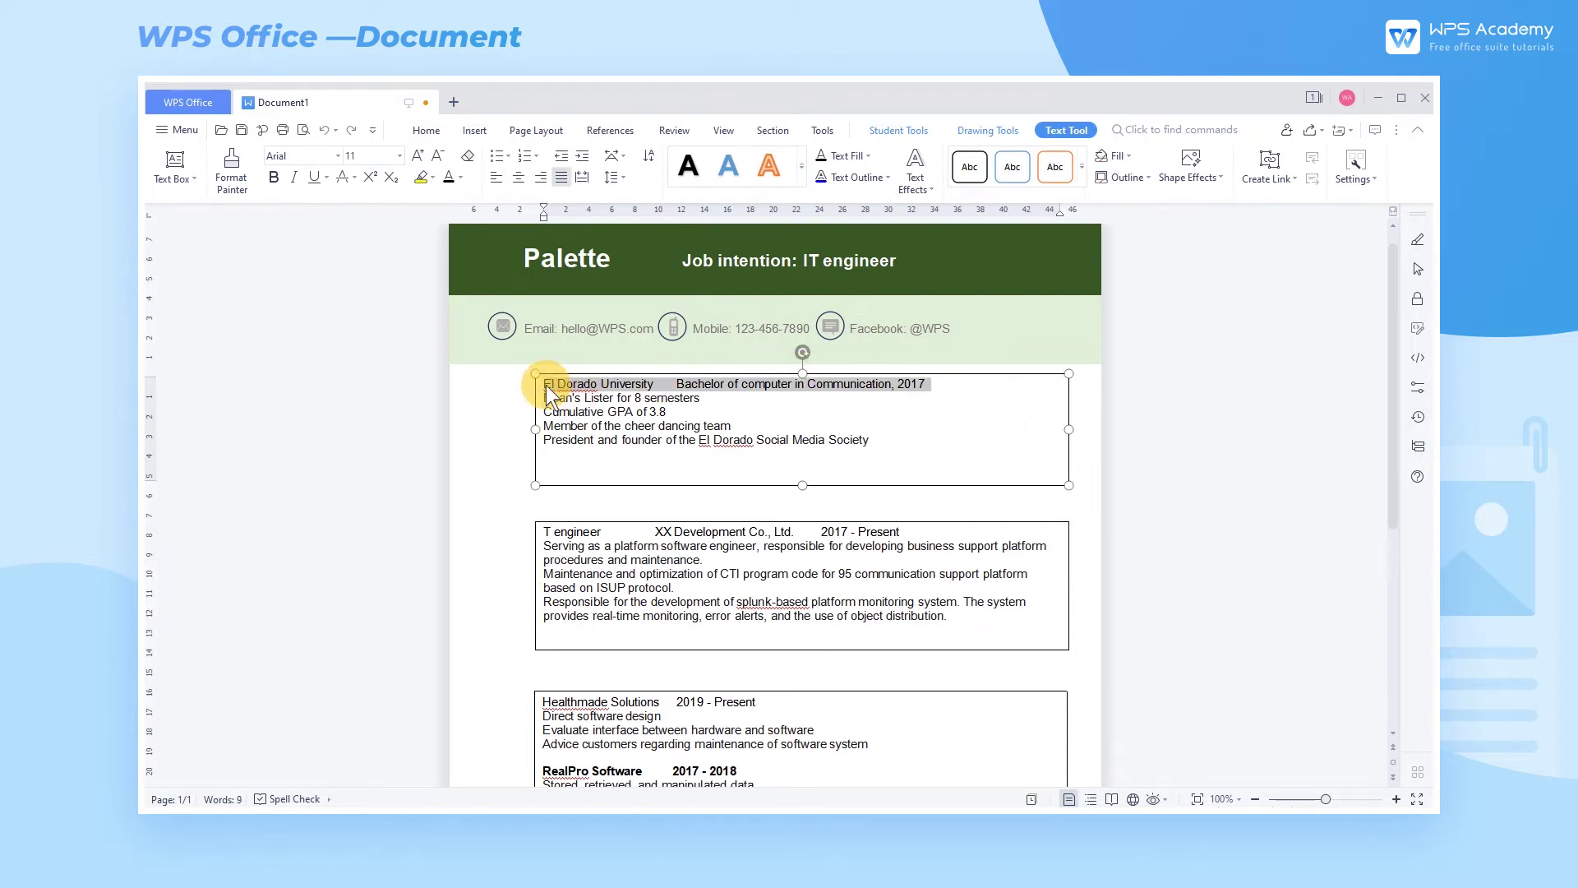
left_click(275, 176)
left_click(462, 176)
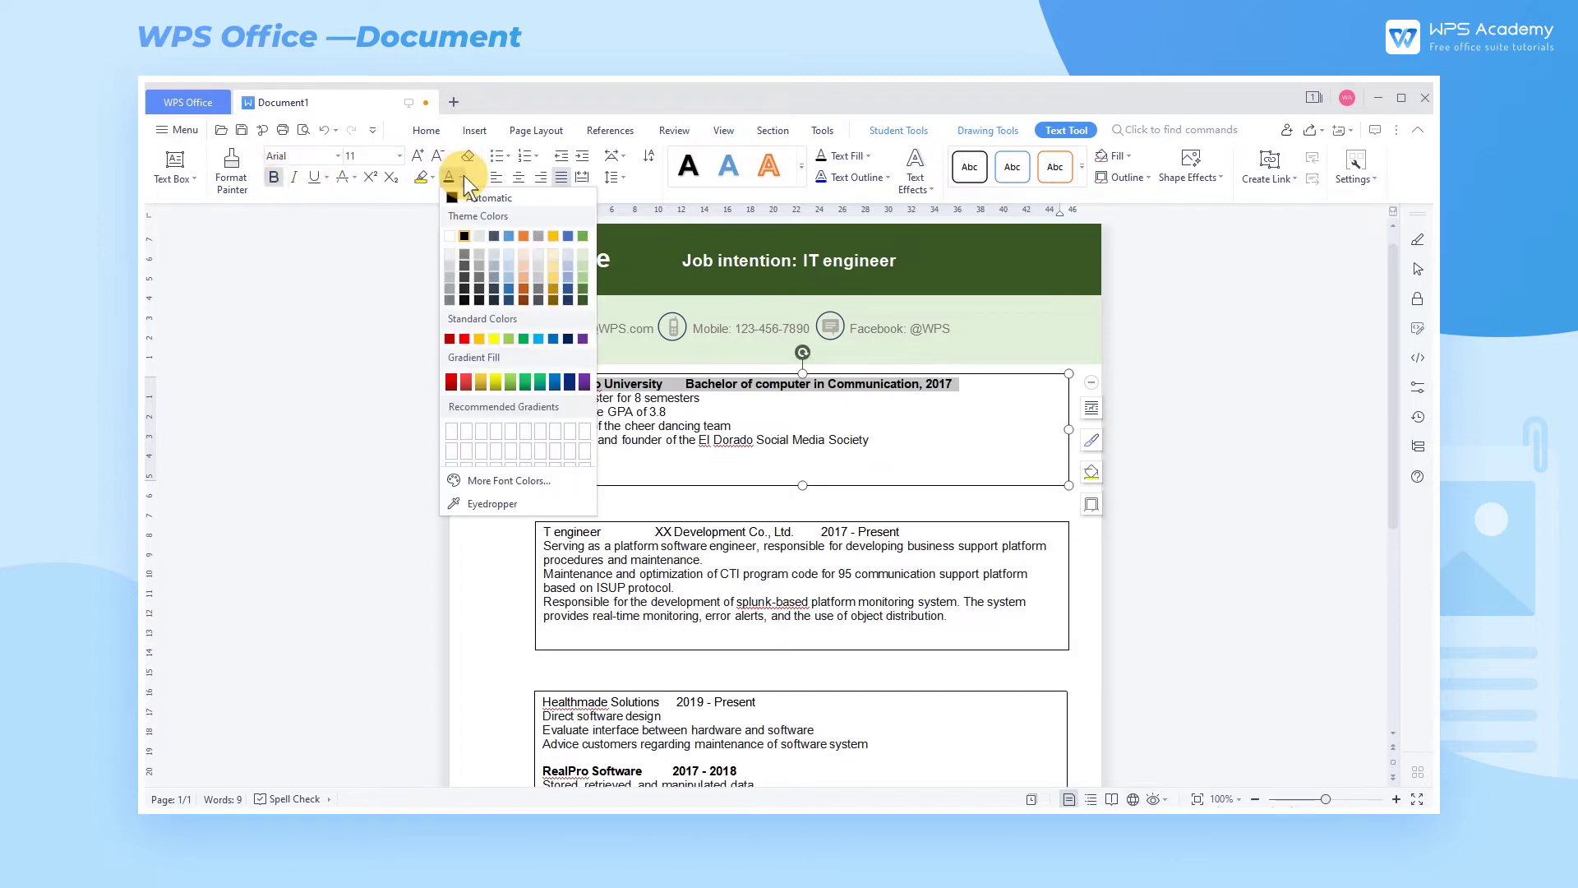
left_click(589, 299)
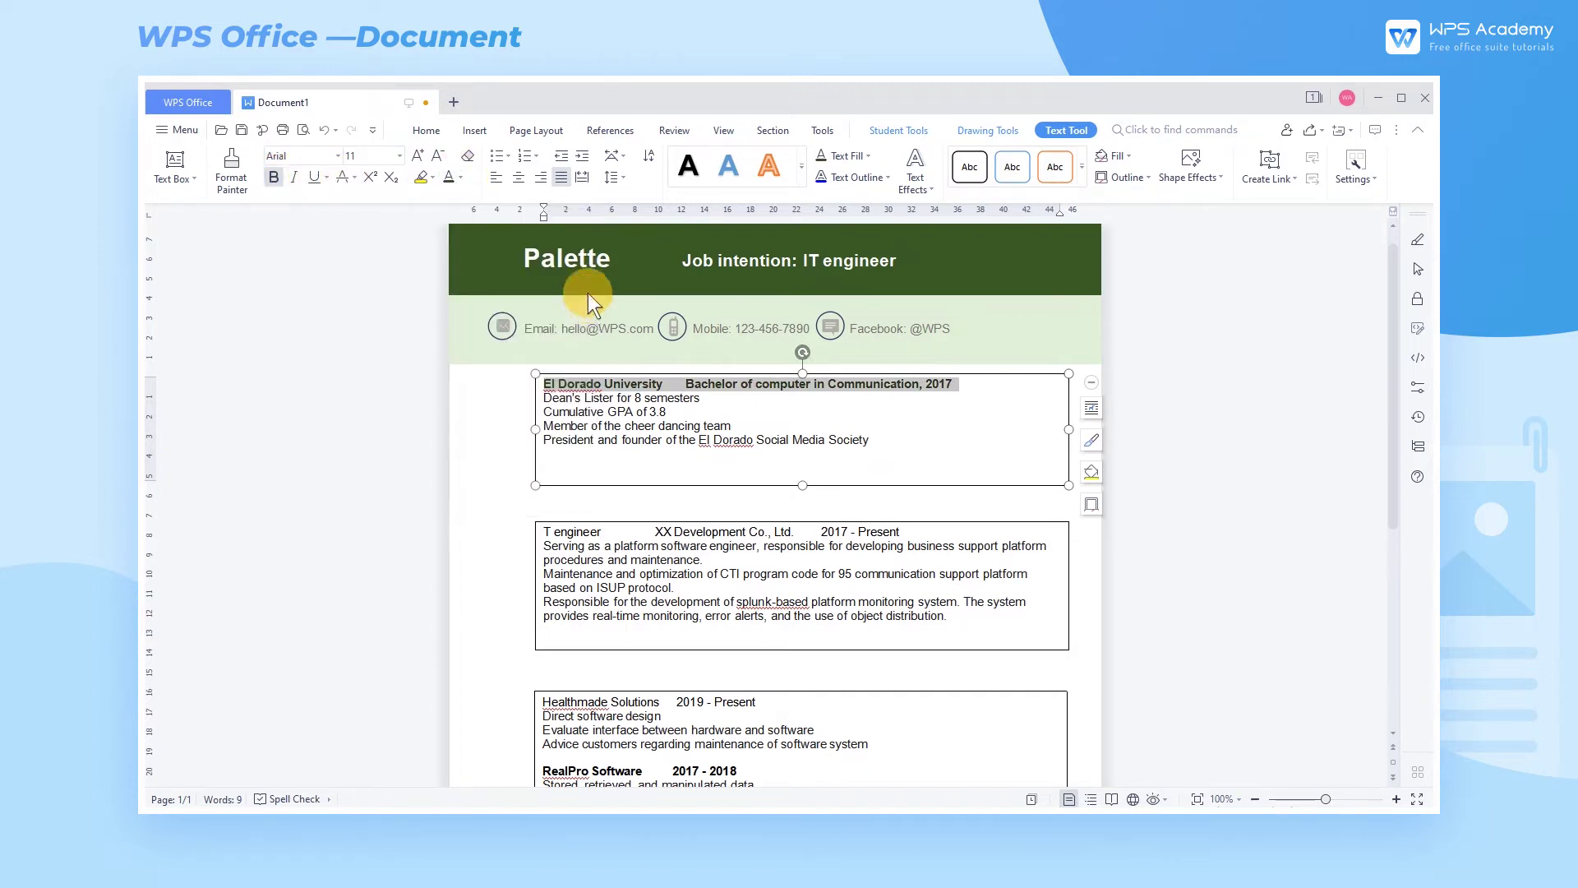
left_click(419, 155)
left_click(418, 155)
left_click(438, 156)
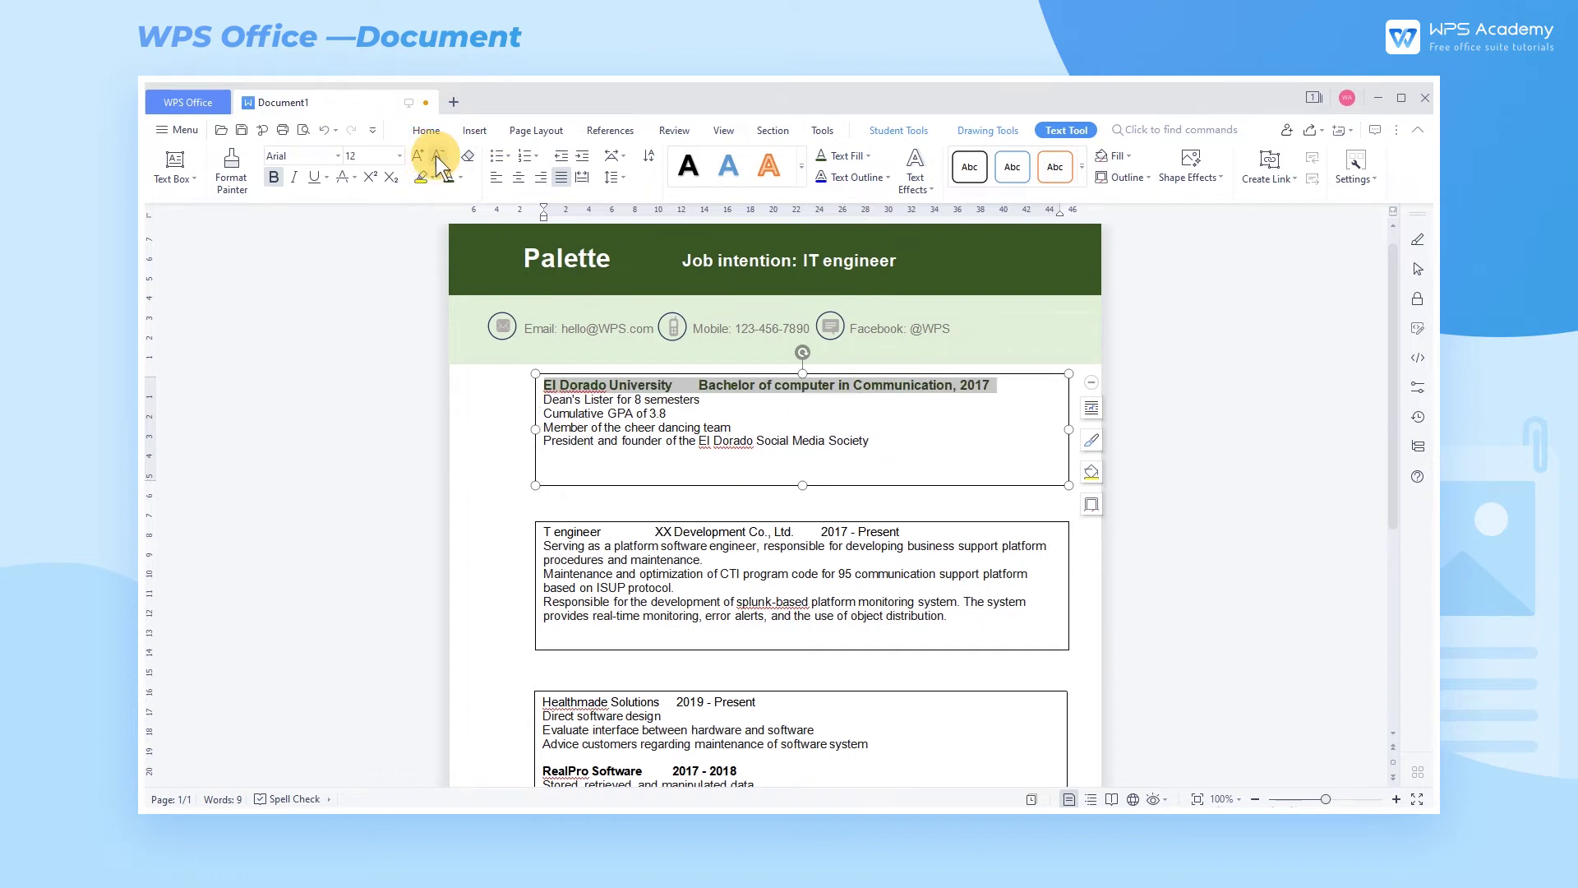
left_click(890, 444)
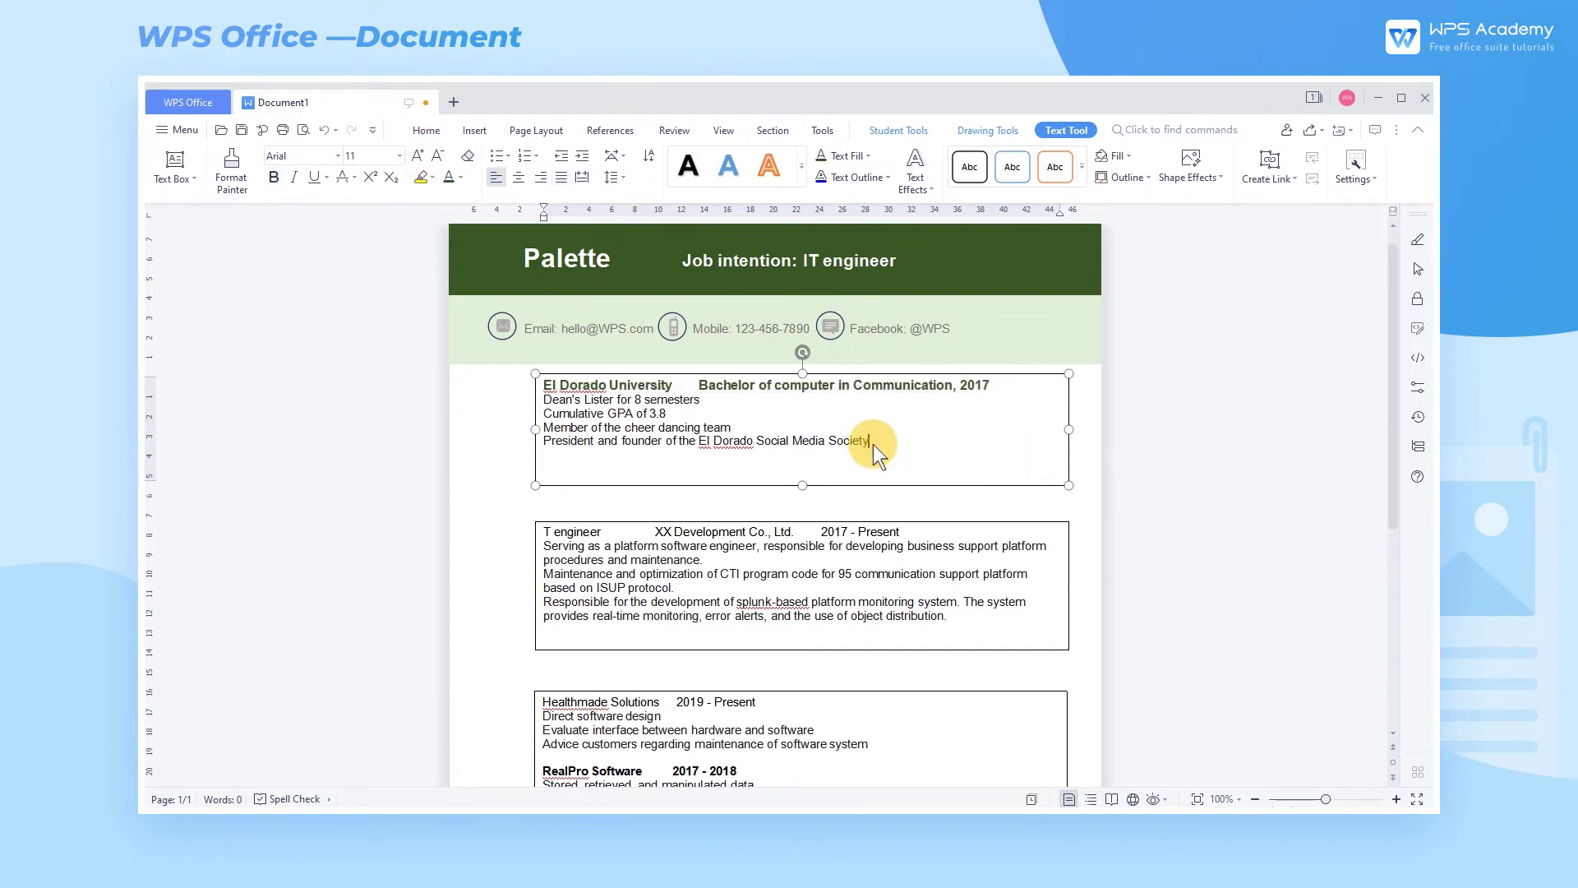
left_click_drag(872, 444, 536, 398)
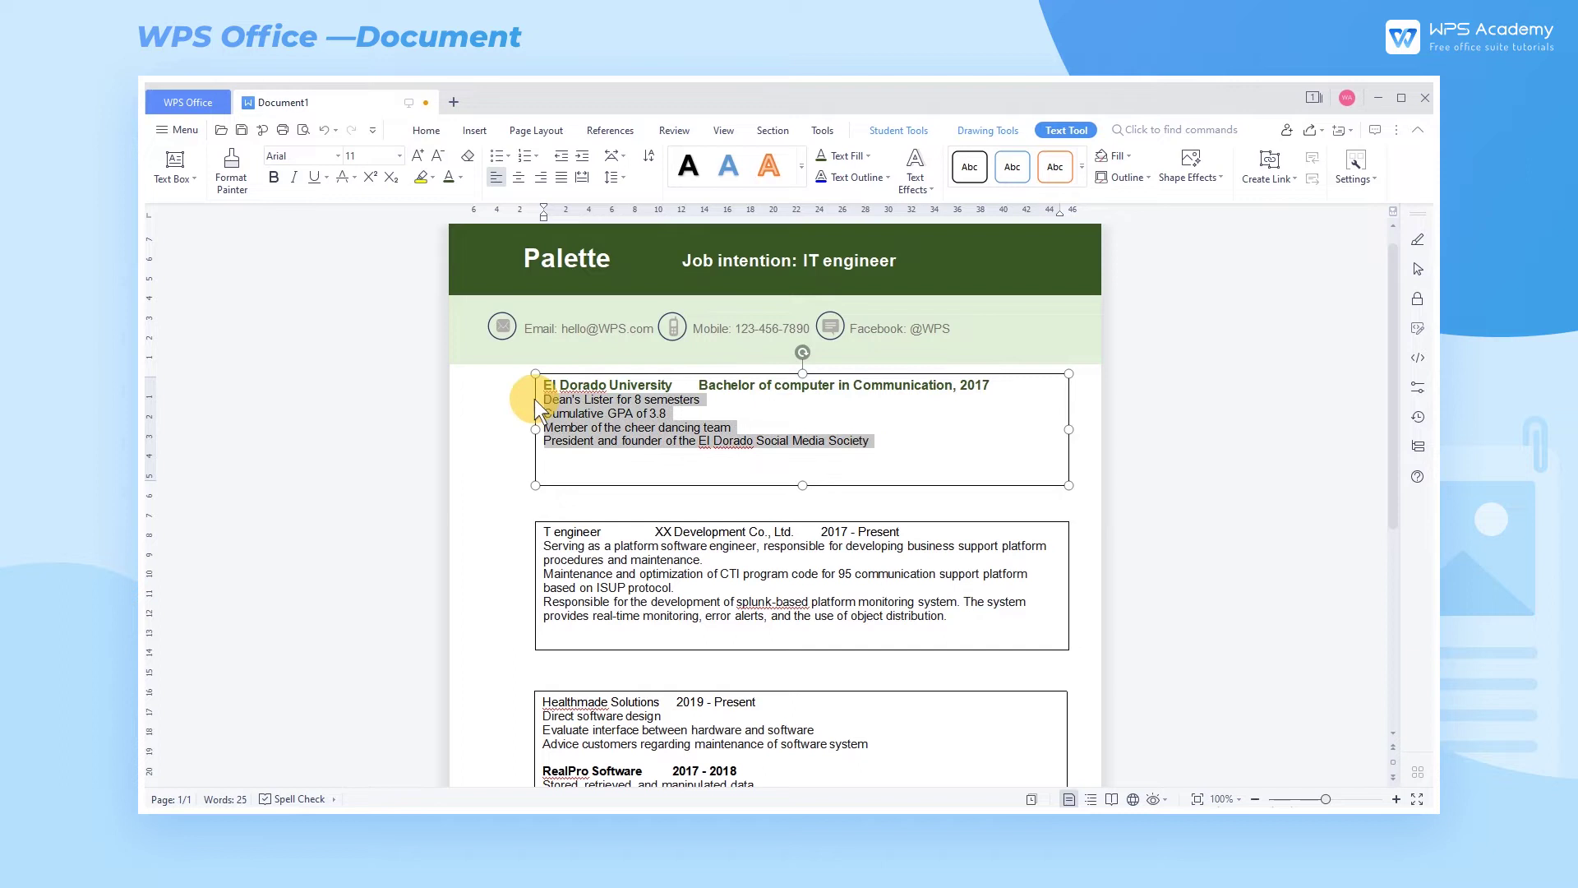
Bullet the four detail lines with round dots and set their line spacing to 1.25
left_click(505, 156)
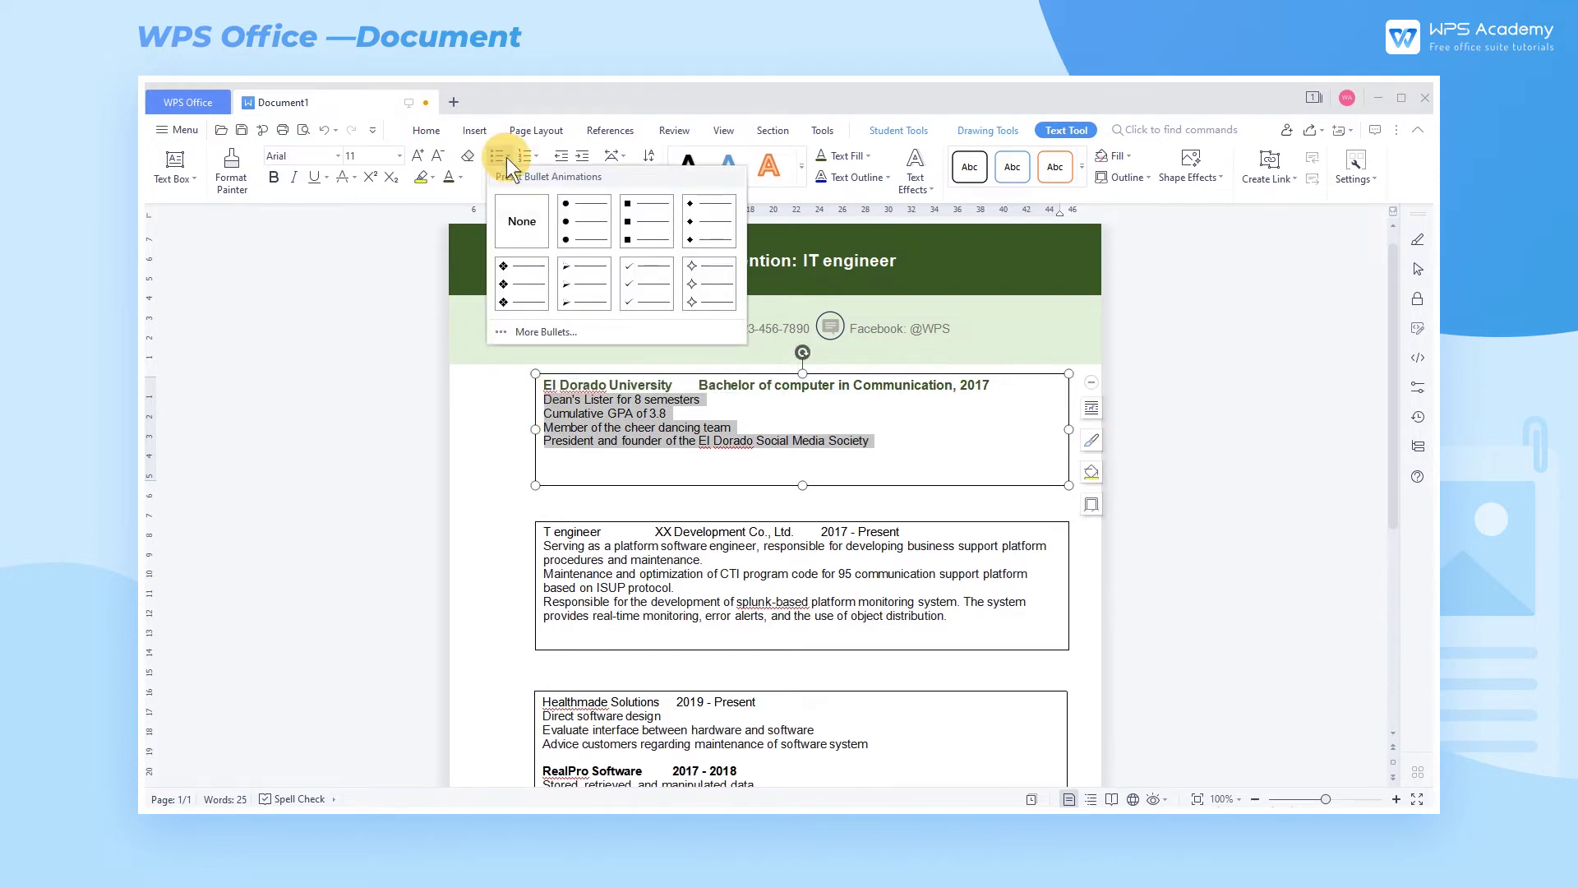
left_click(567, 204)
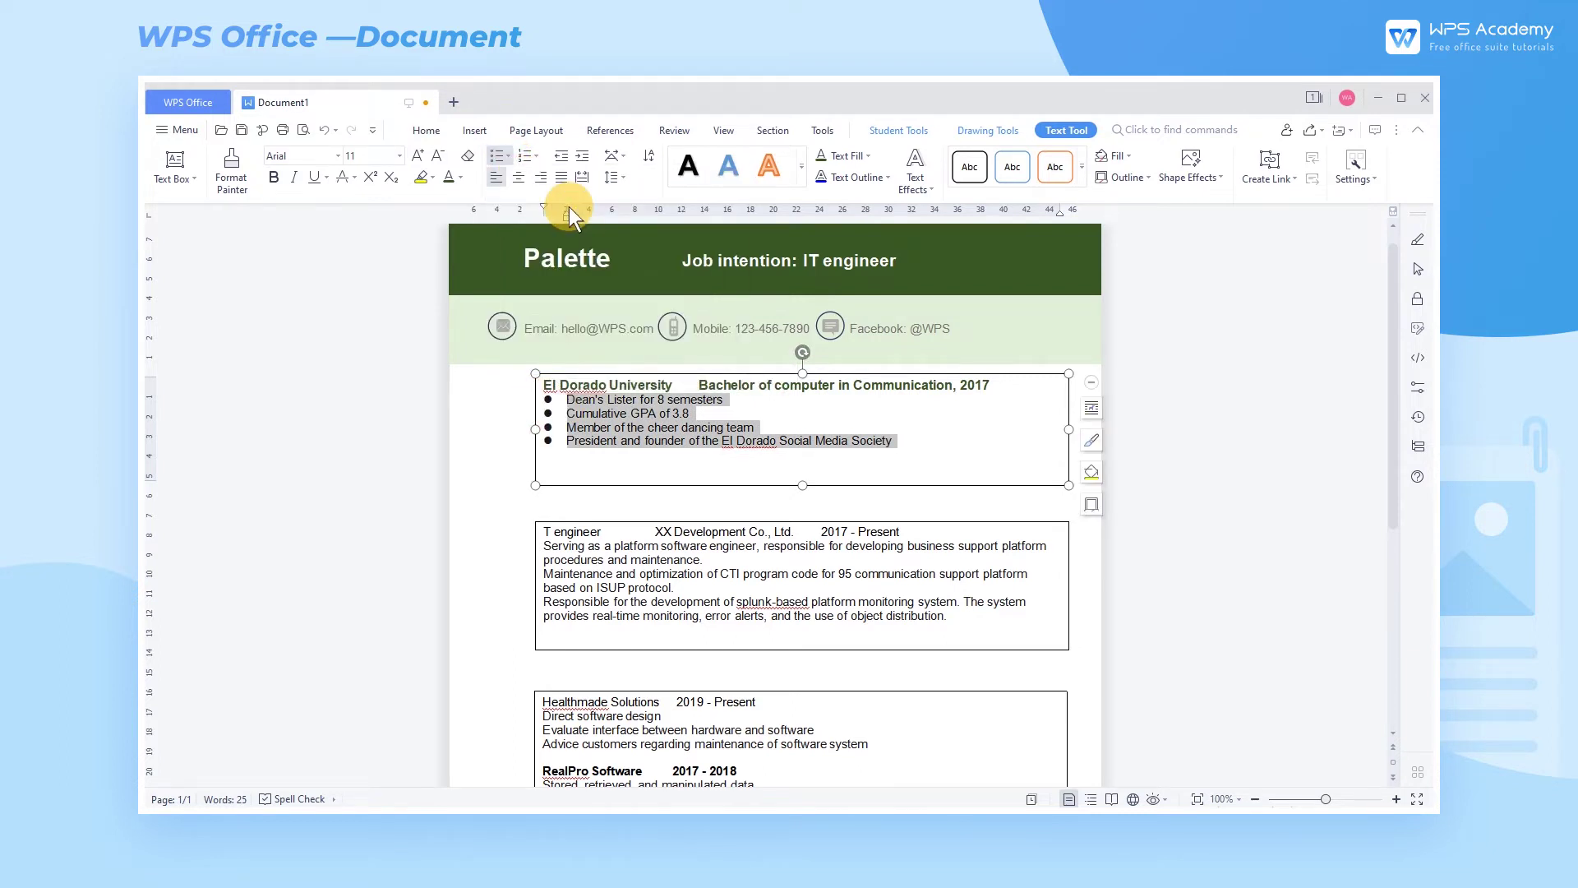
left_click(625, 178)
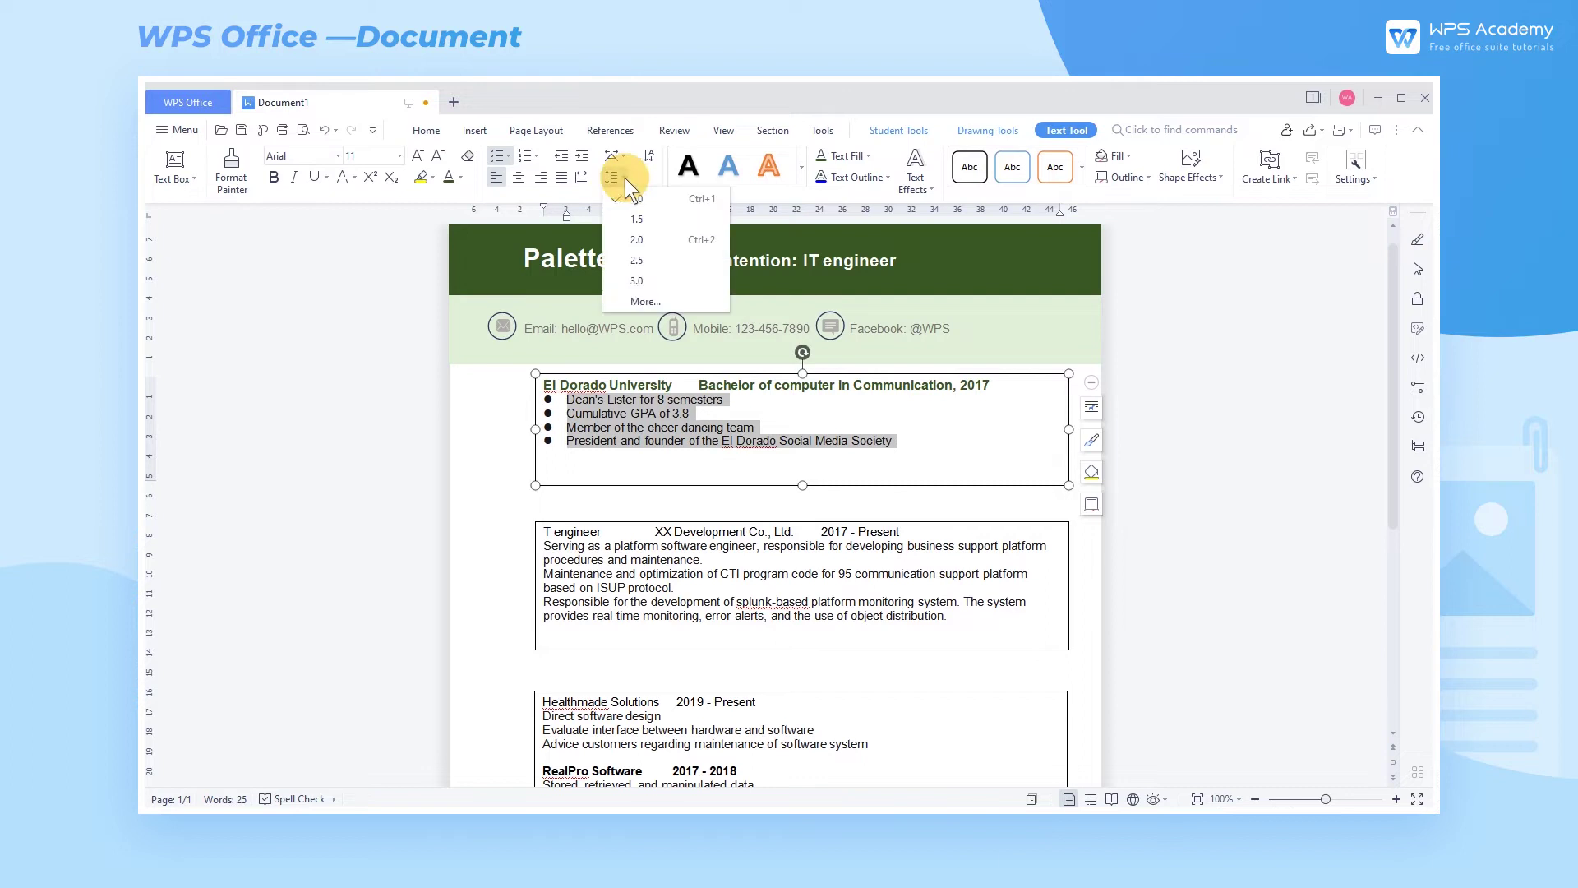
left_click(644, 299)
type(".25")
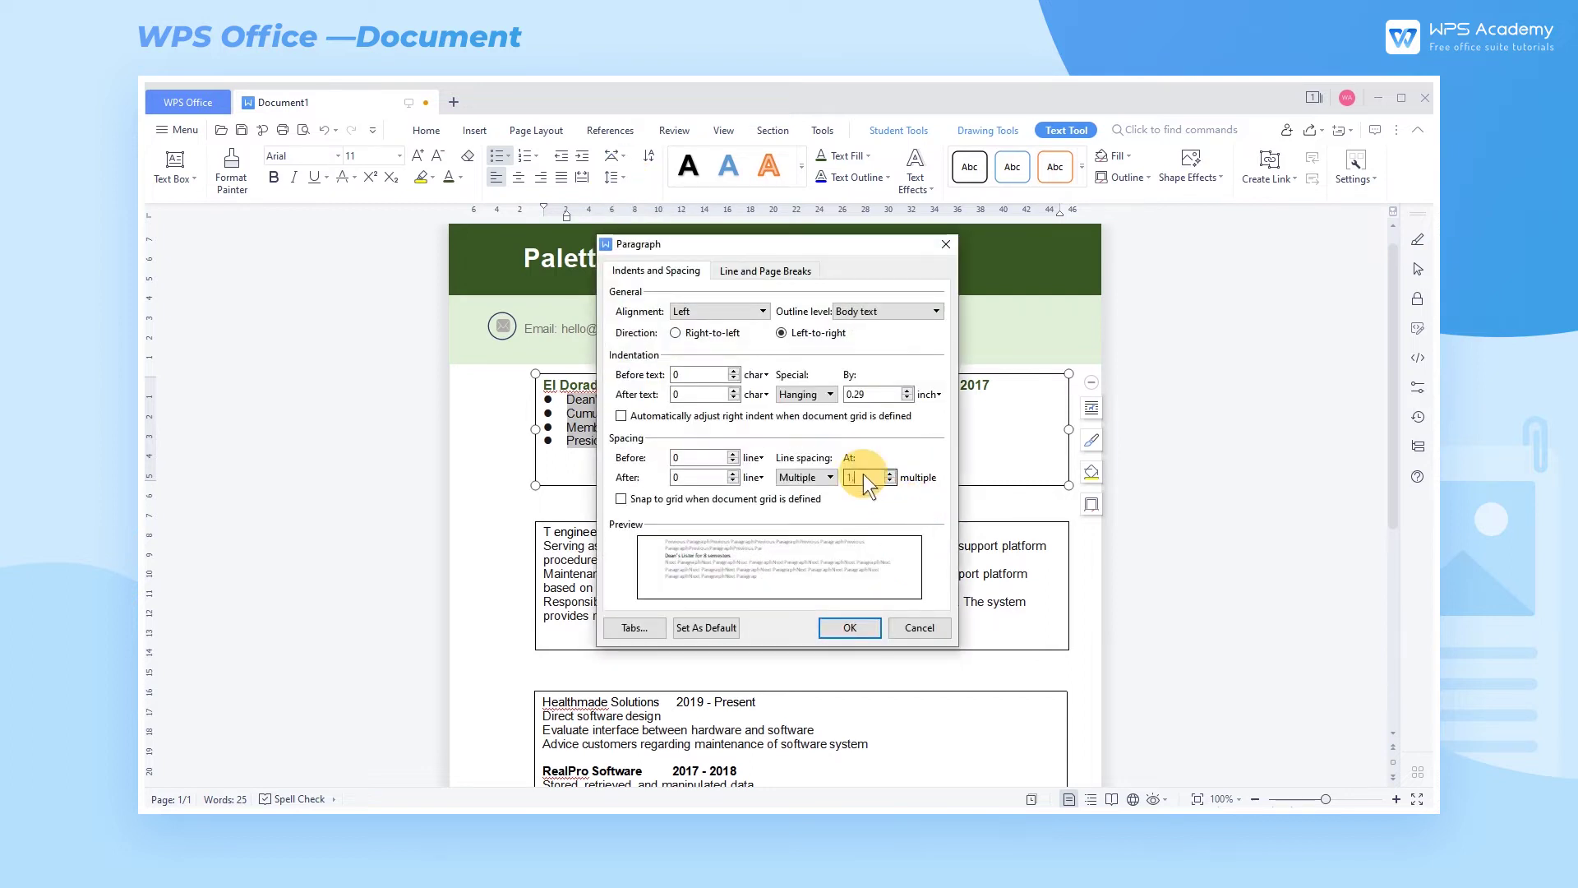
left_click(842, 623)
left_click(954, 456)
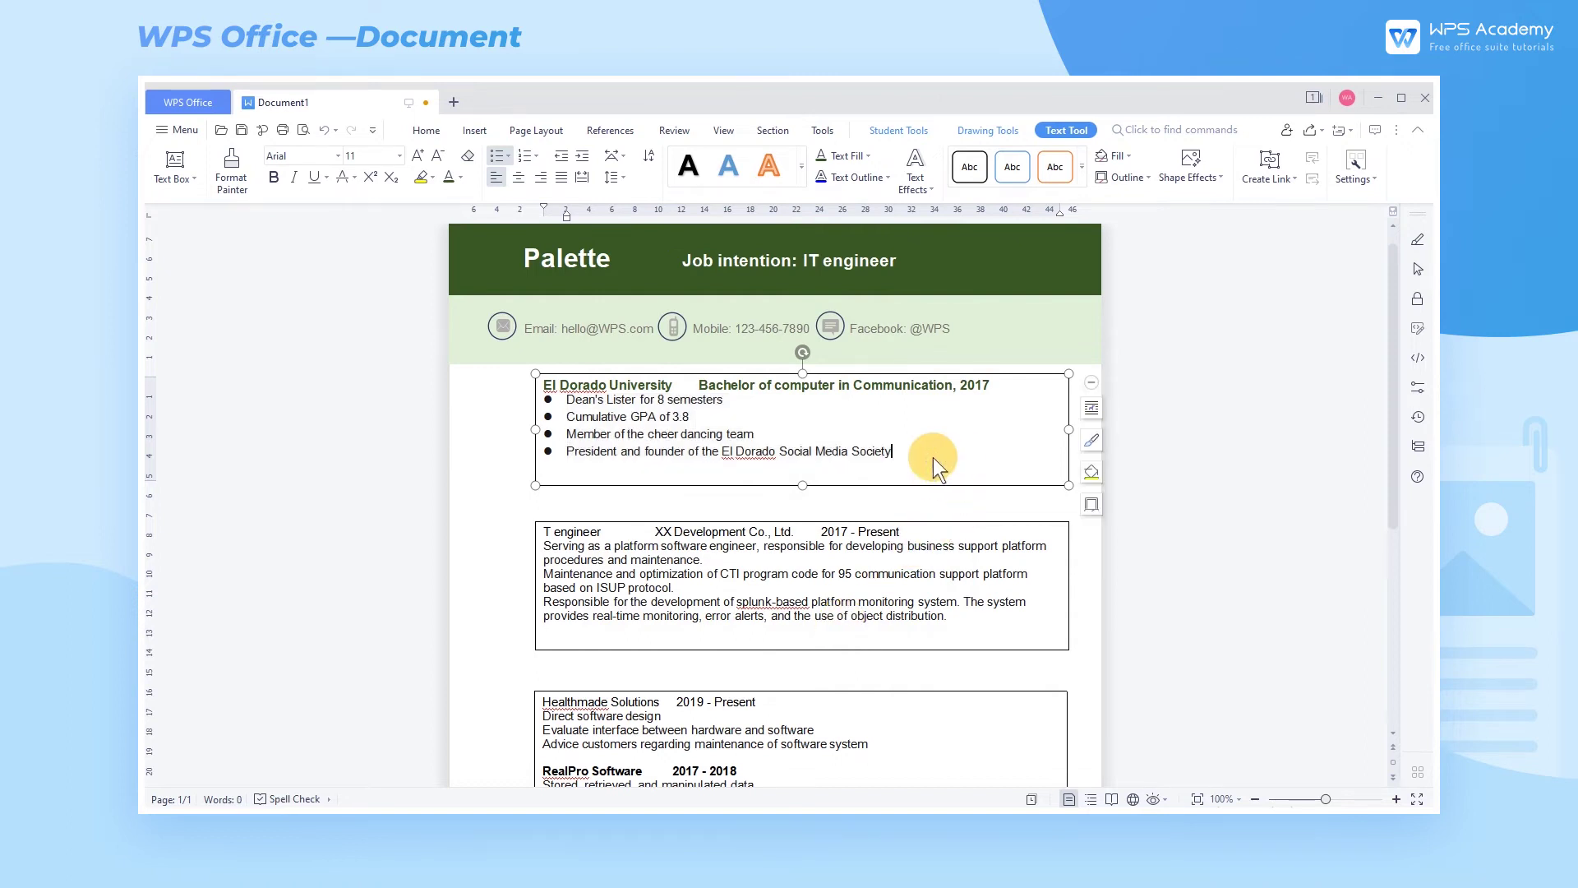
Copy the El Dorado University heading format onto the T engineer line with Format Painter
left_click_drag(993, 383, 541, 382)
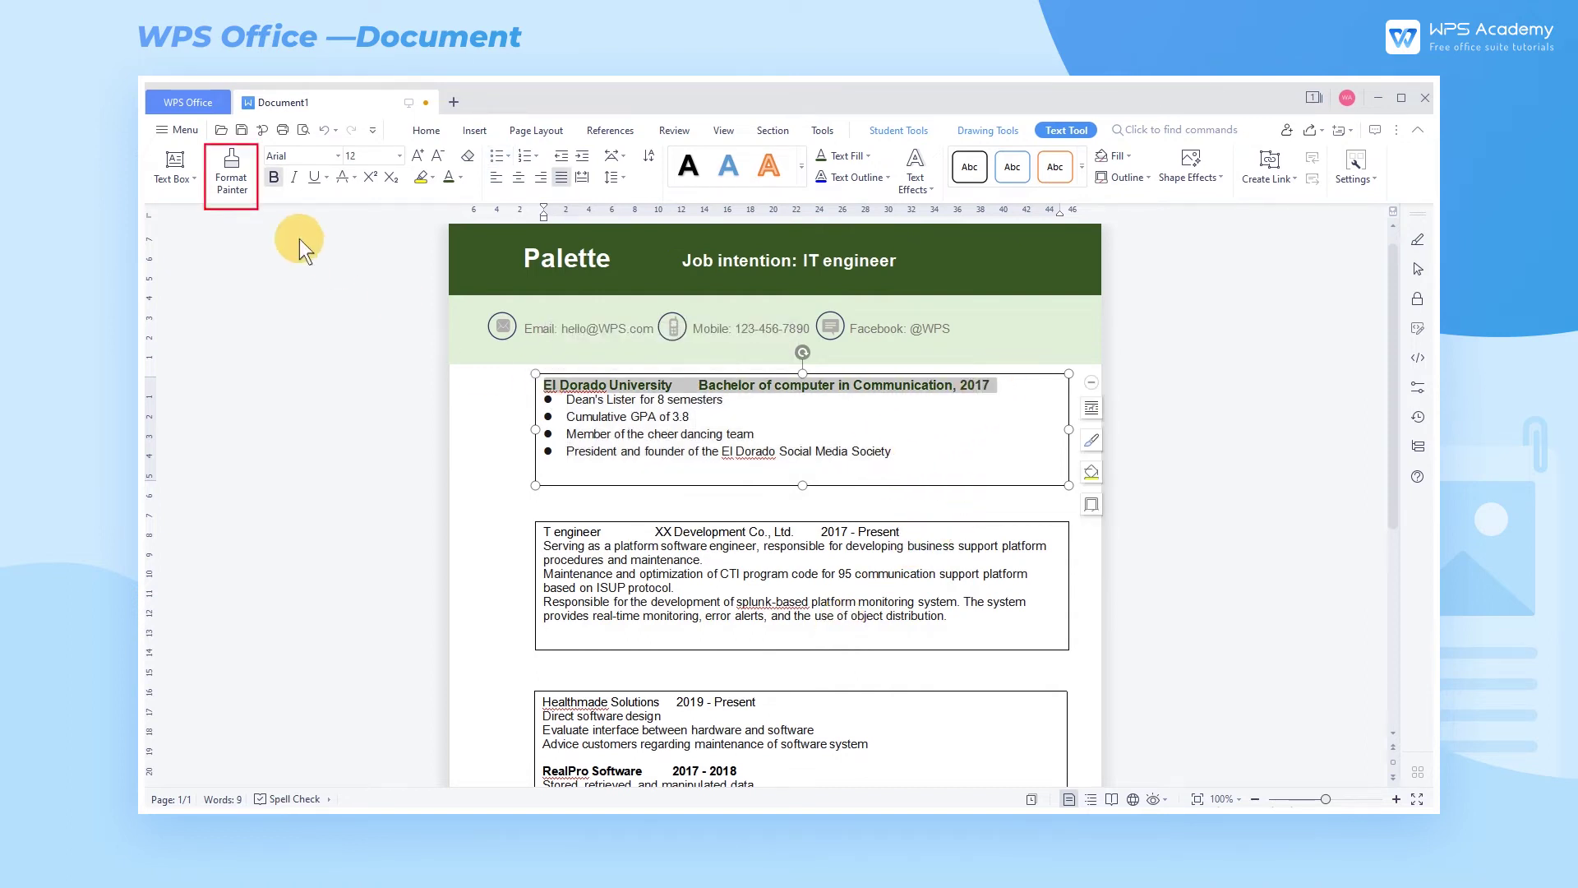
left_click(232, 183)
left_click_drag(921, 532, 540, 531)
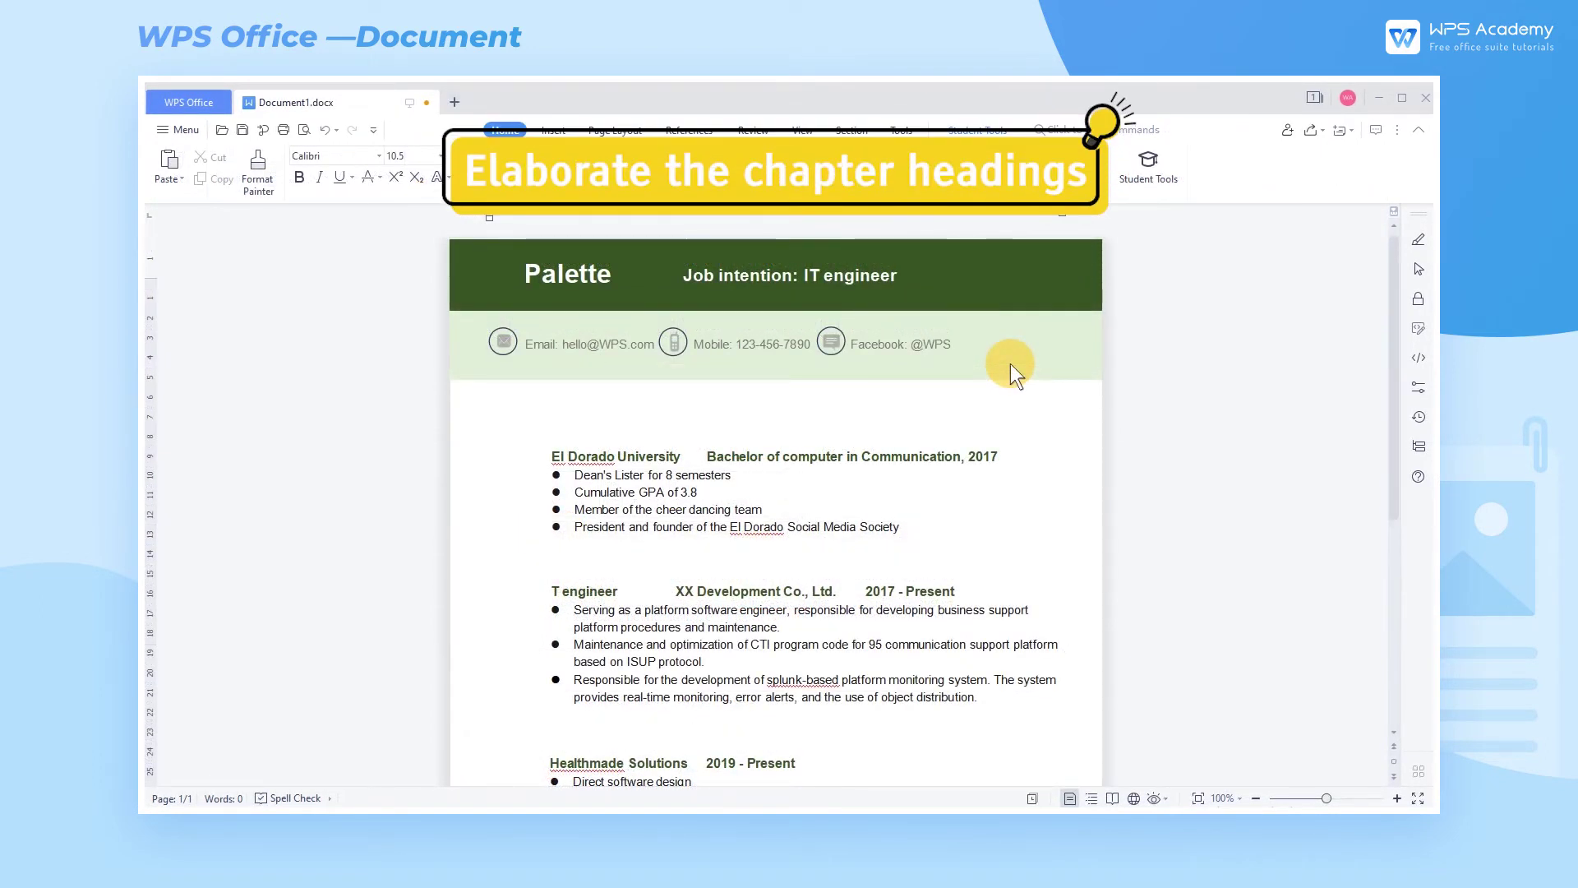
Review the page, then open the Shapes gallery on the Insert tab
scroll(1009, 363, "down", 5)
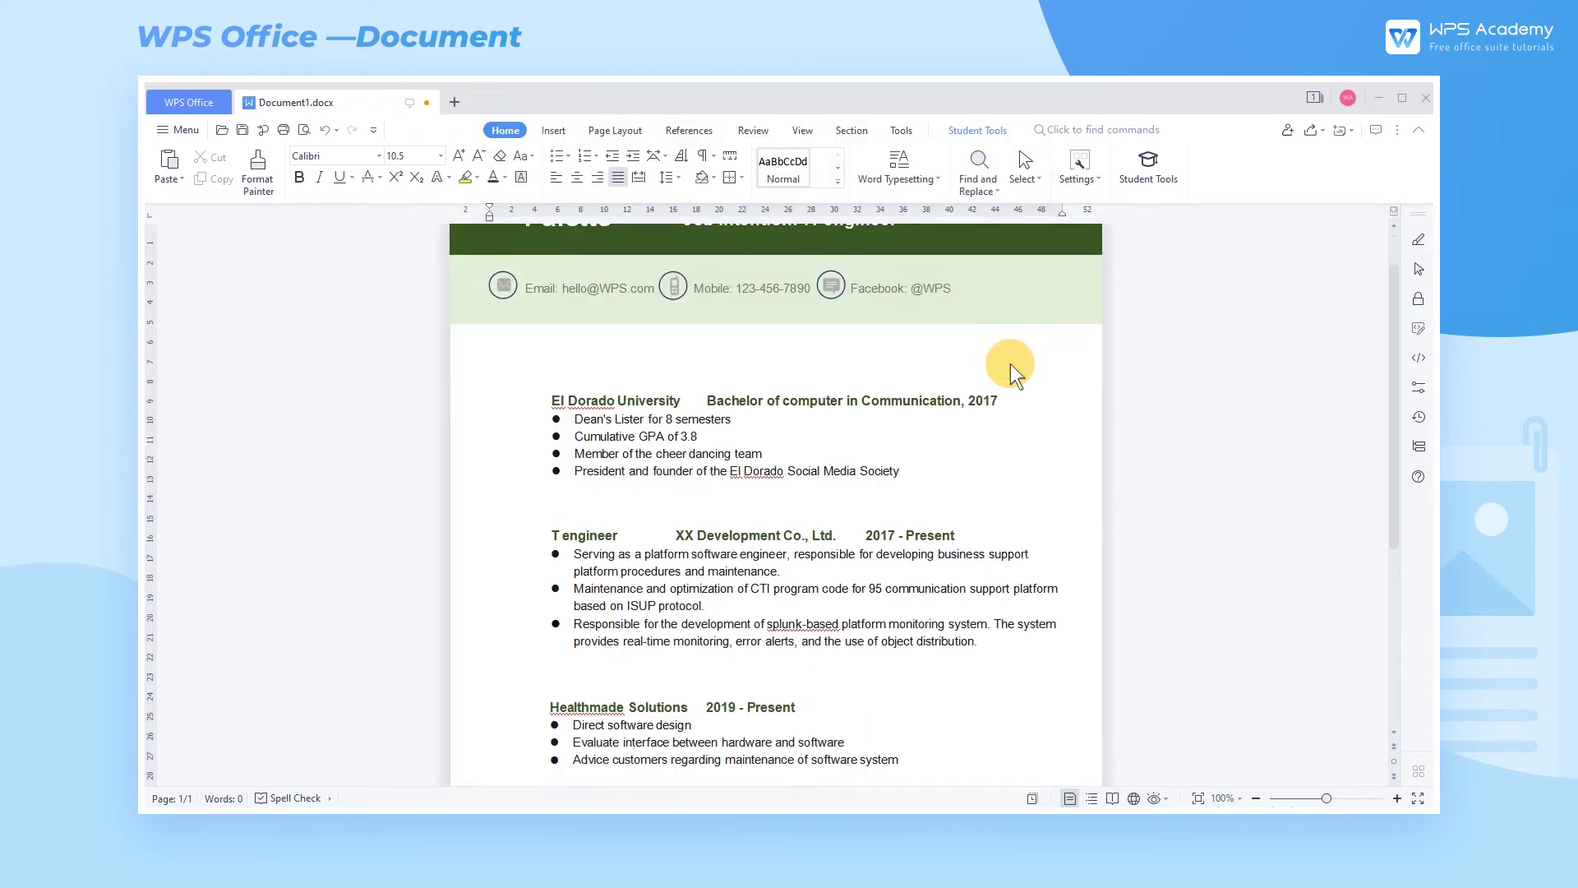
scroll(1009, 363, "up", 5)
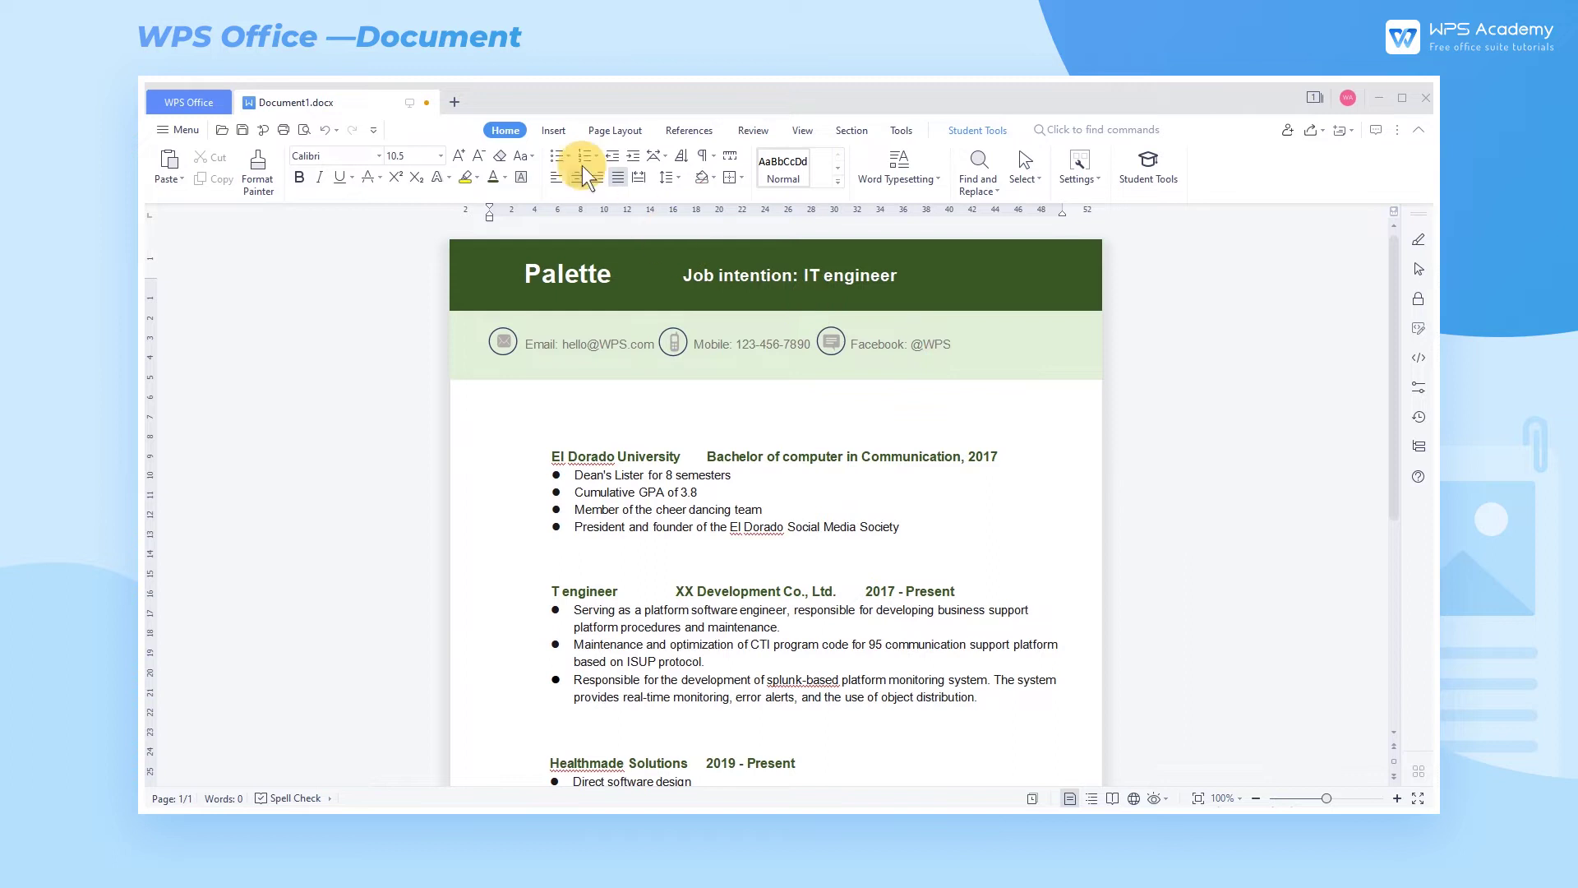
left_click(554, 129)
left_click(429, 168)
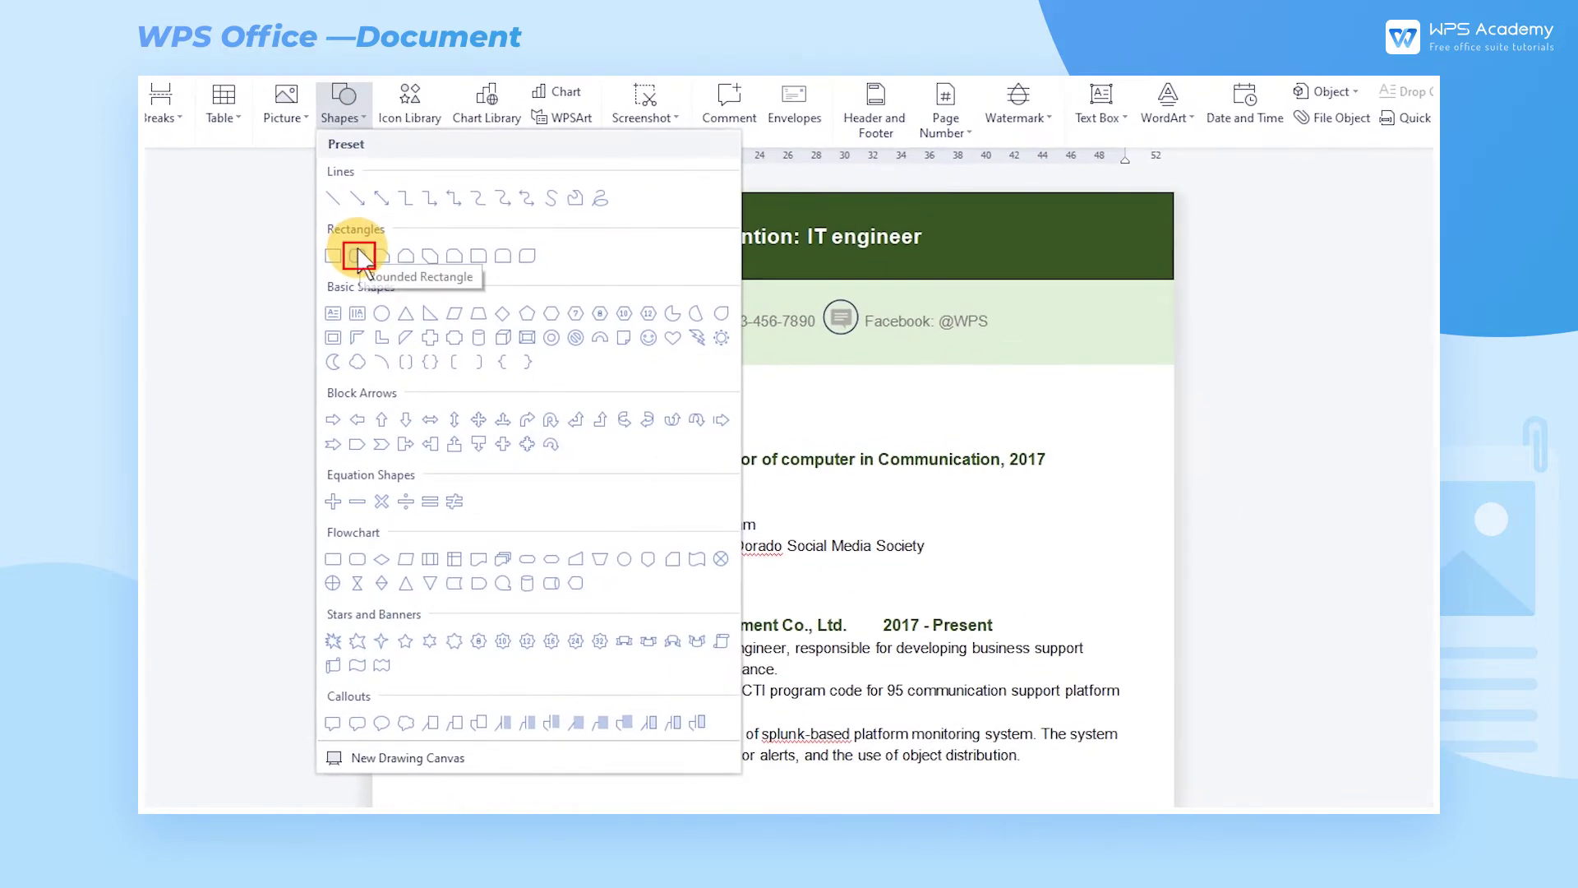
Draw a rounded-rectangle bar below the light-green band
left_click(359, 257)
left_click_drag(414, 394, 460, 504)
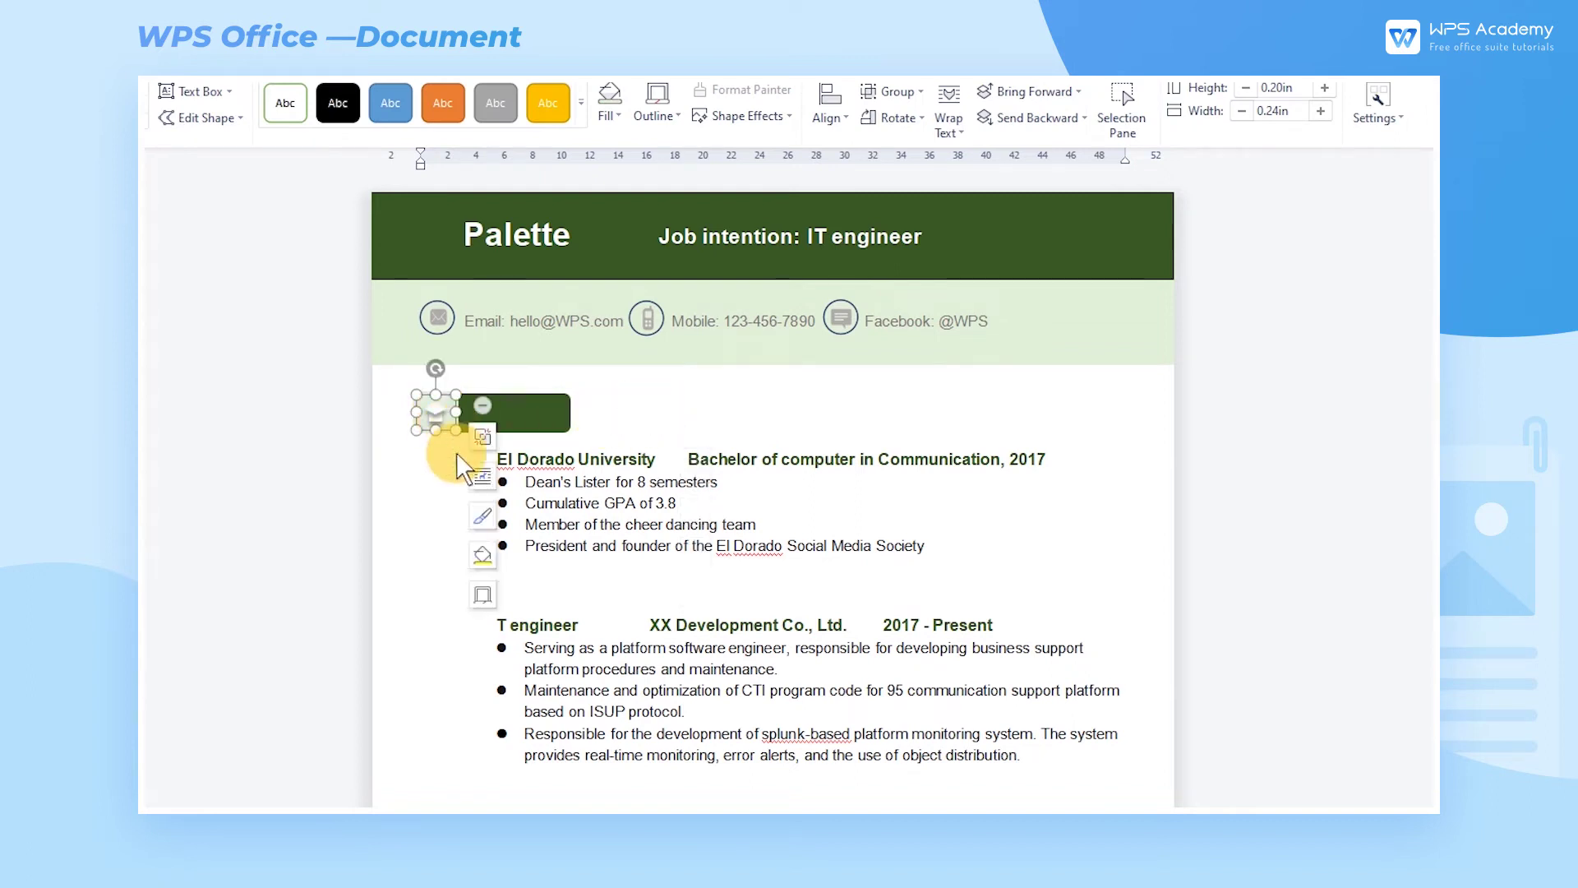
left_click(435, 482)
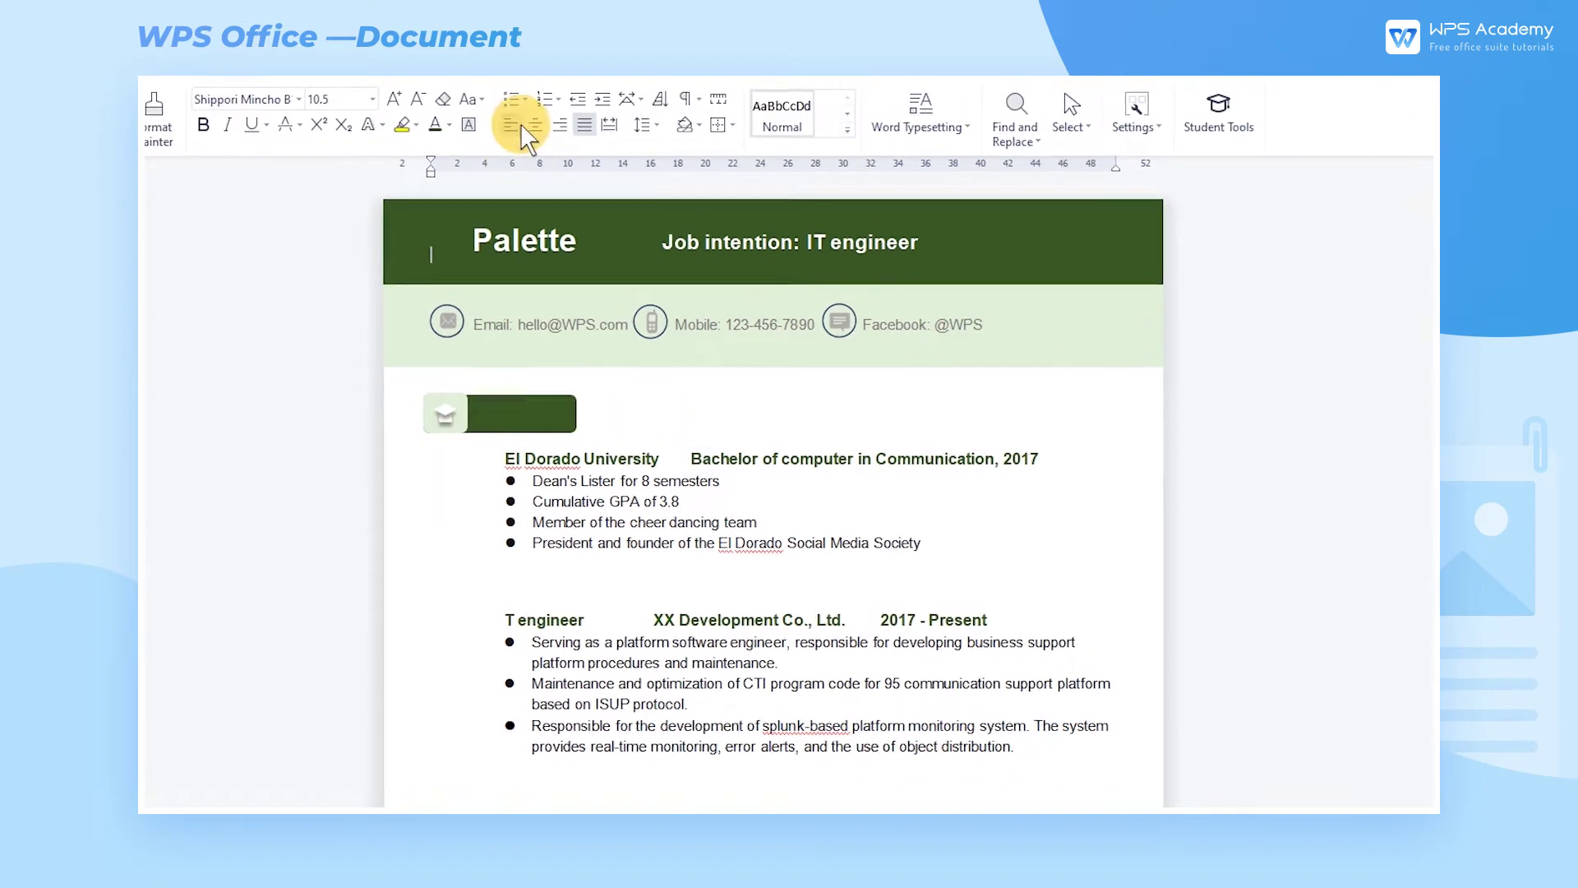
Add an icon from the Icon Library and draw a text box over the green bar
left_click(530, 99)
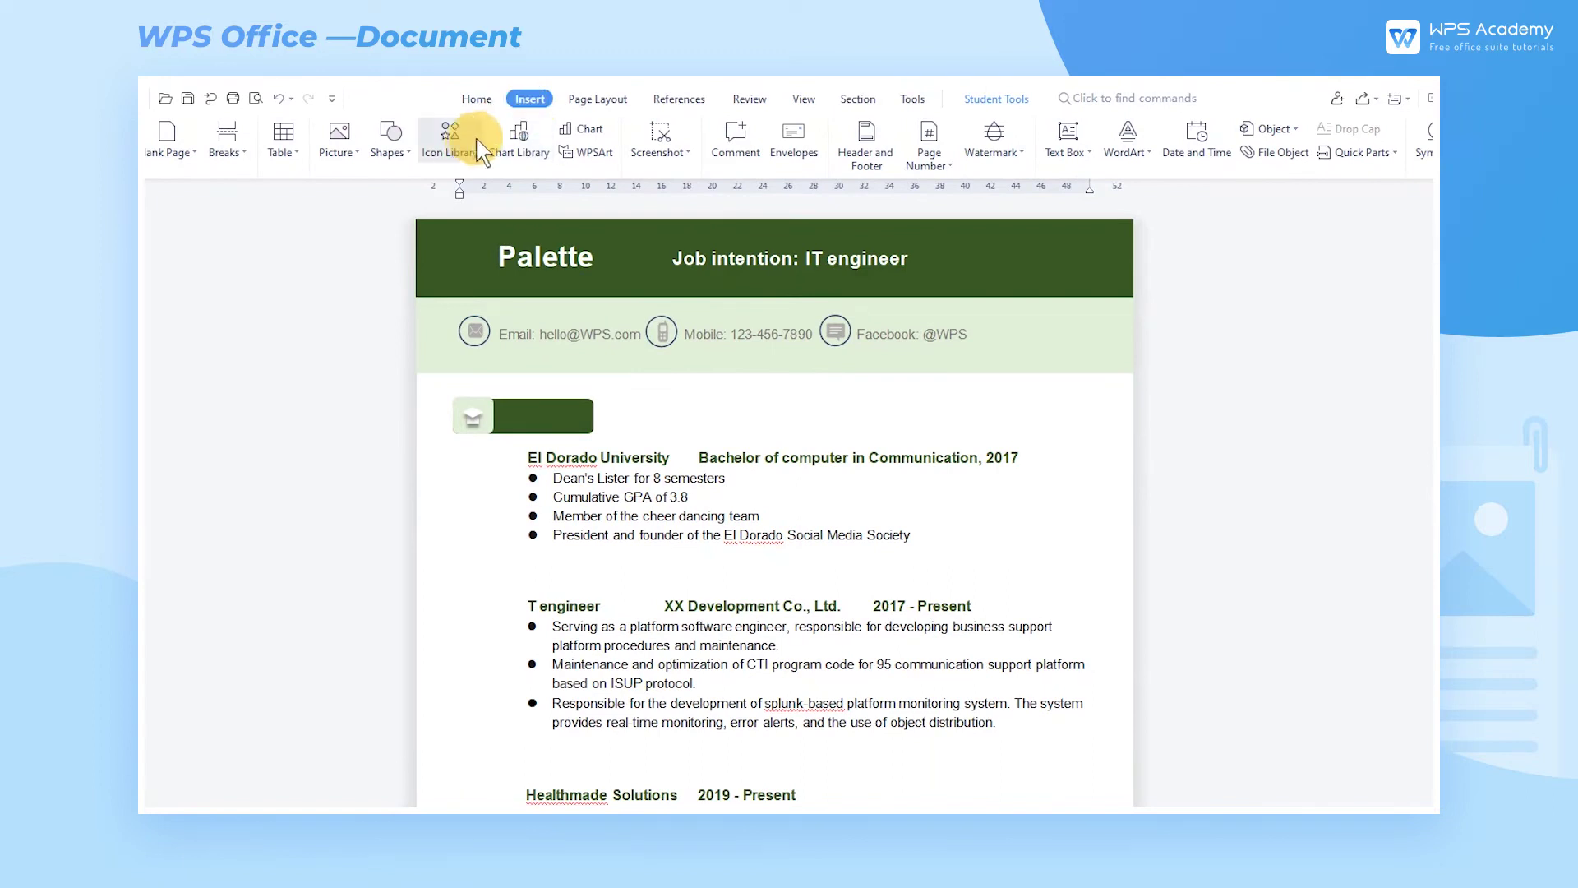
left_click(452, 152)
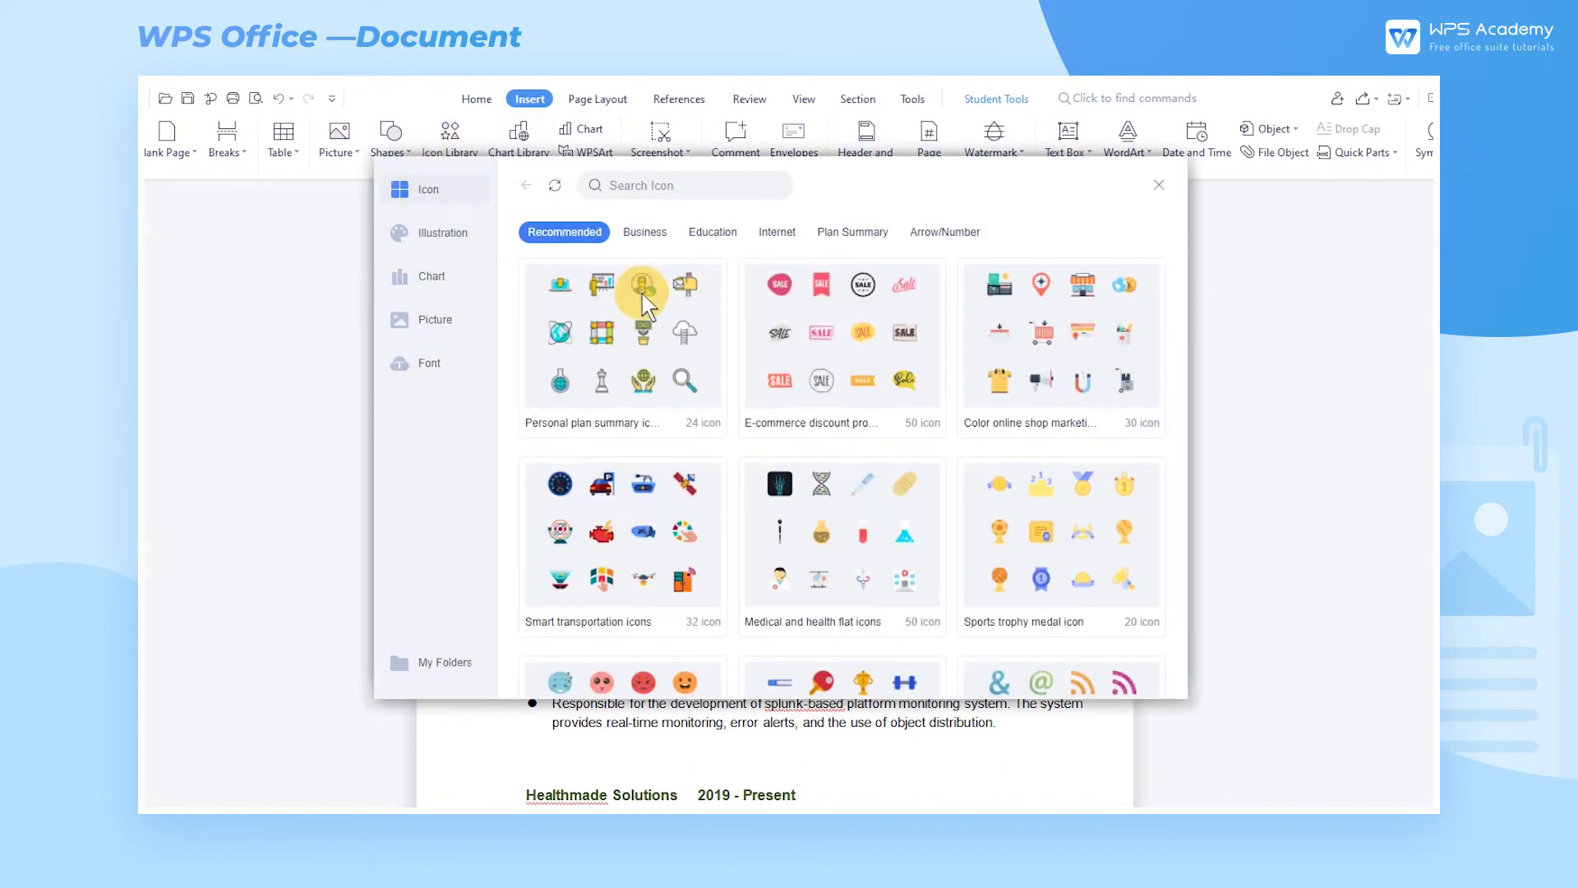
scroll(751, 384, "down", 3)
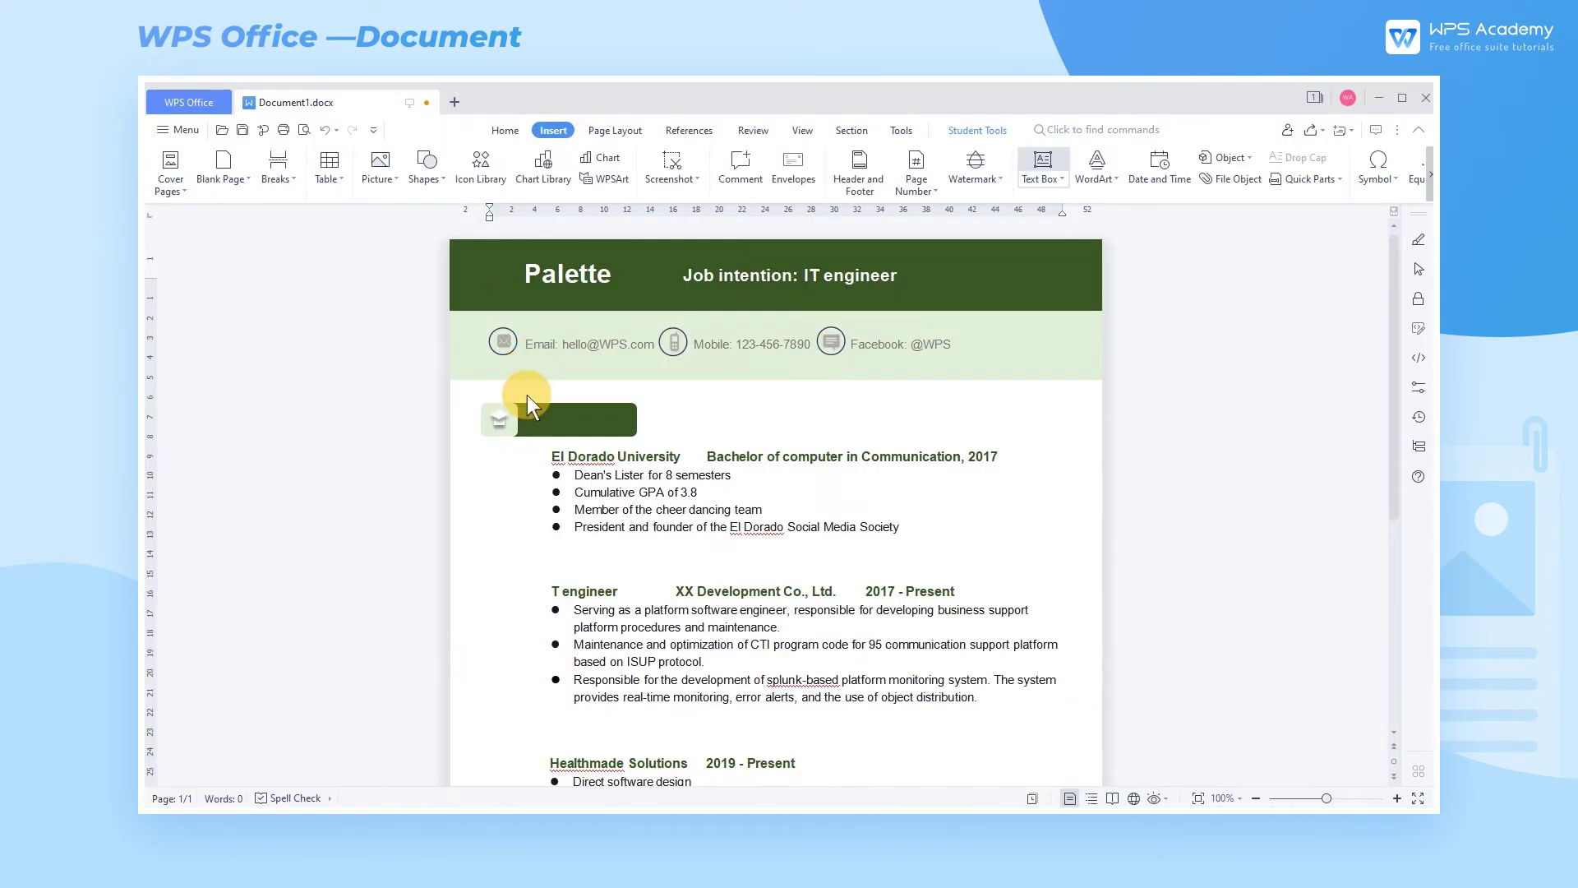
left_click_drag(522, 395, 629, 432)
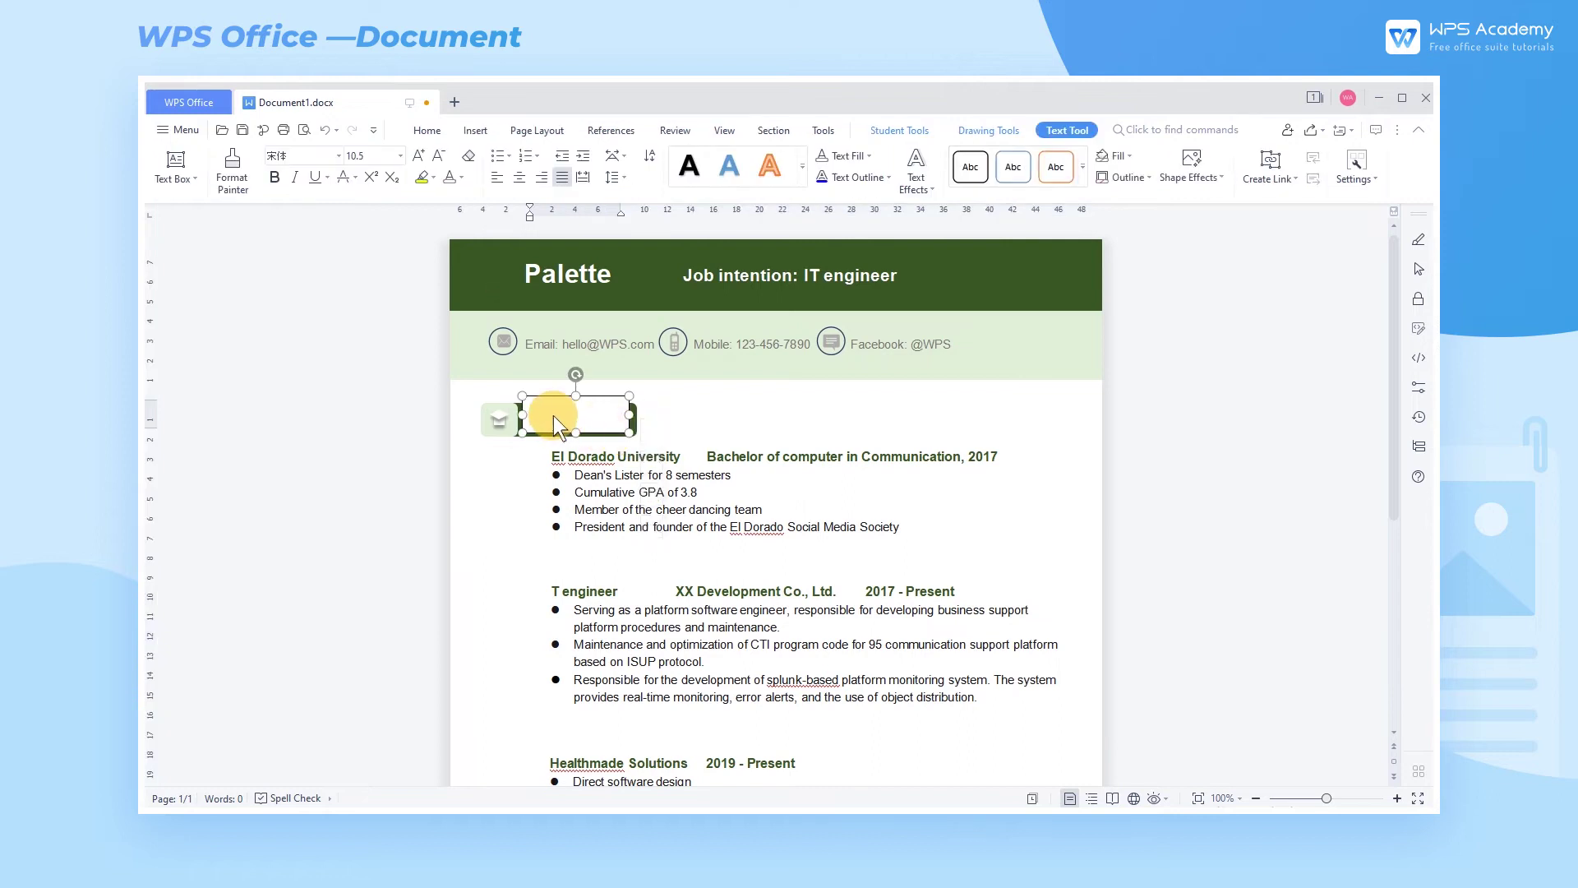
Type 'Education', enlarge and bold it in white, with dark-green box fill and no outline
type("Education")
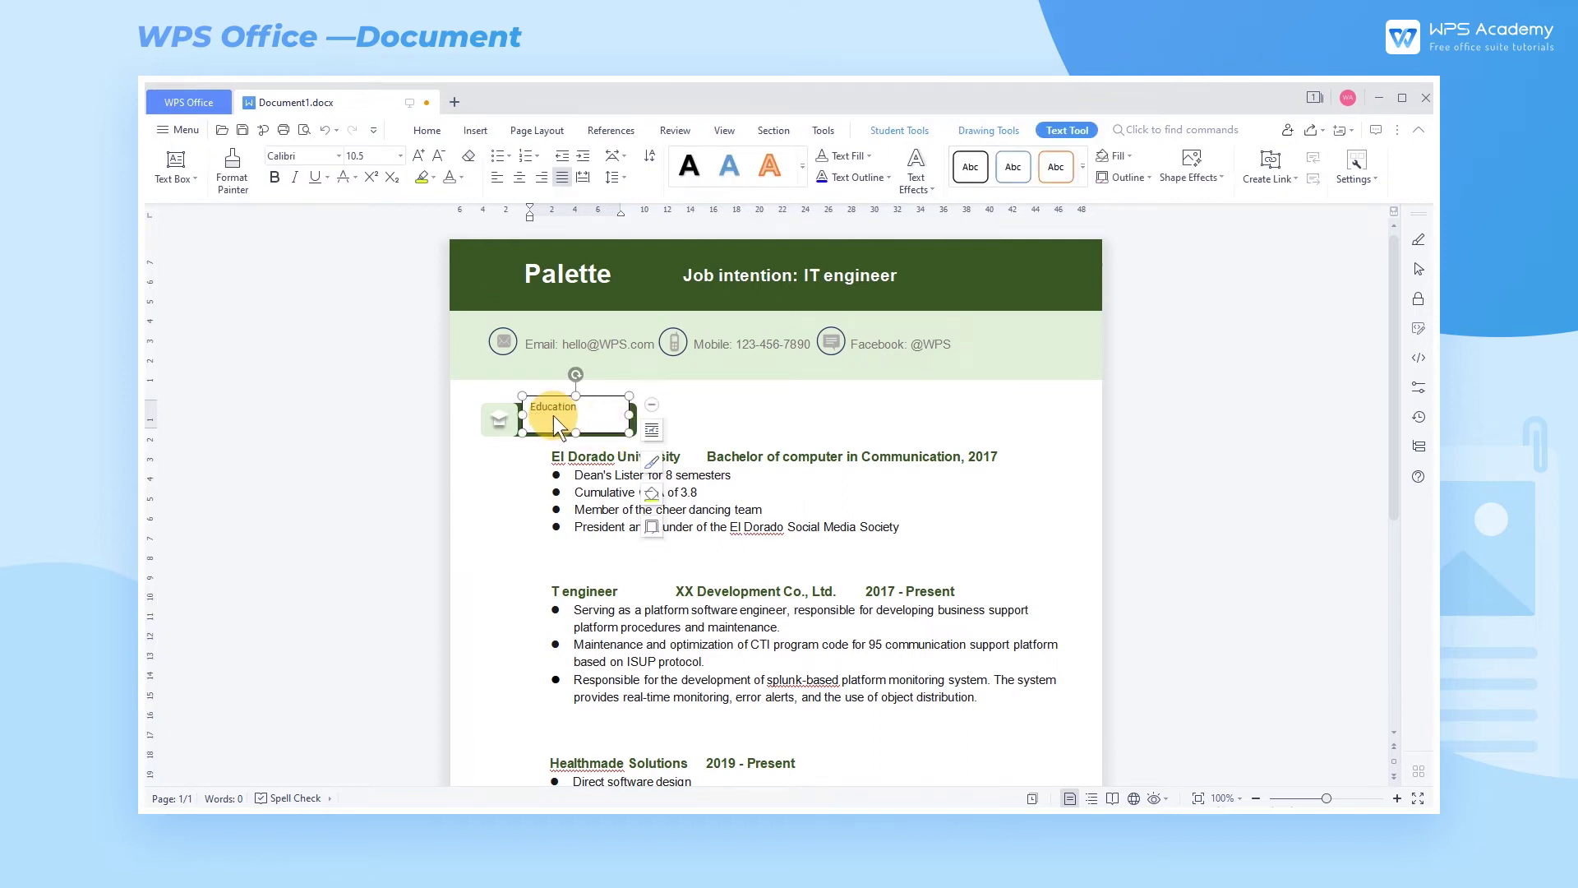
double_click(553, 409)
left_click(421, 156)
left_click(420, 157)
left_click(421, 156)
left_click(421, 156)
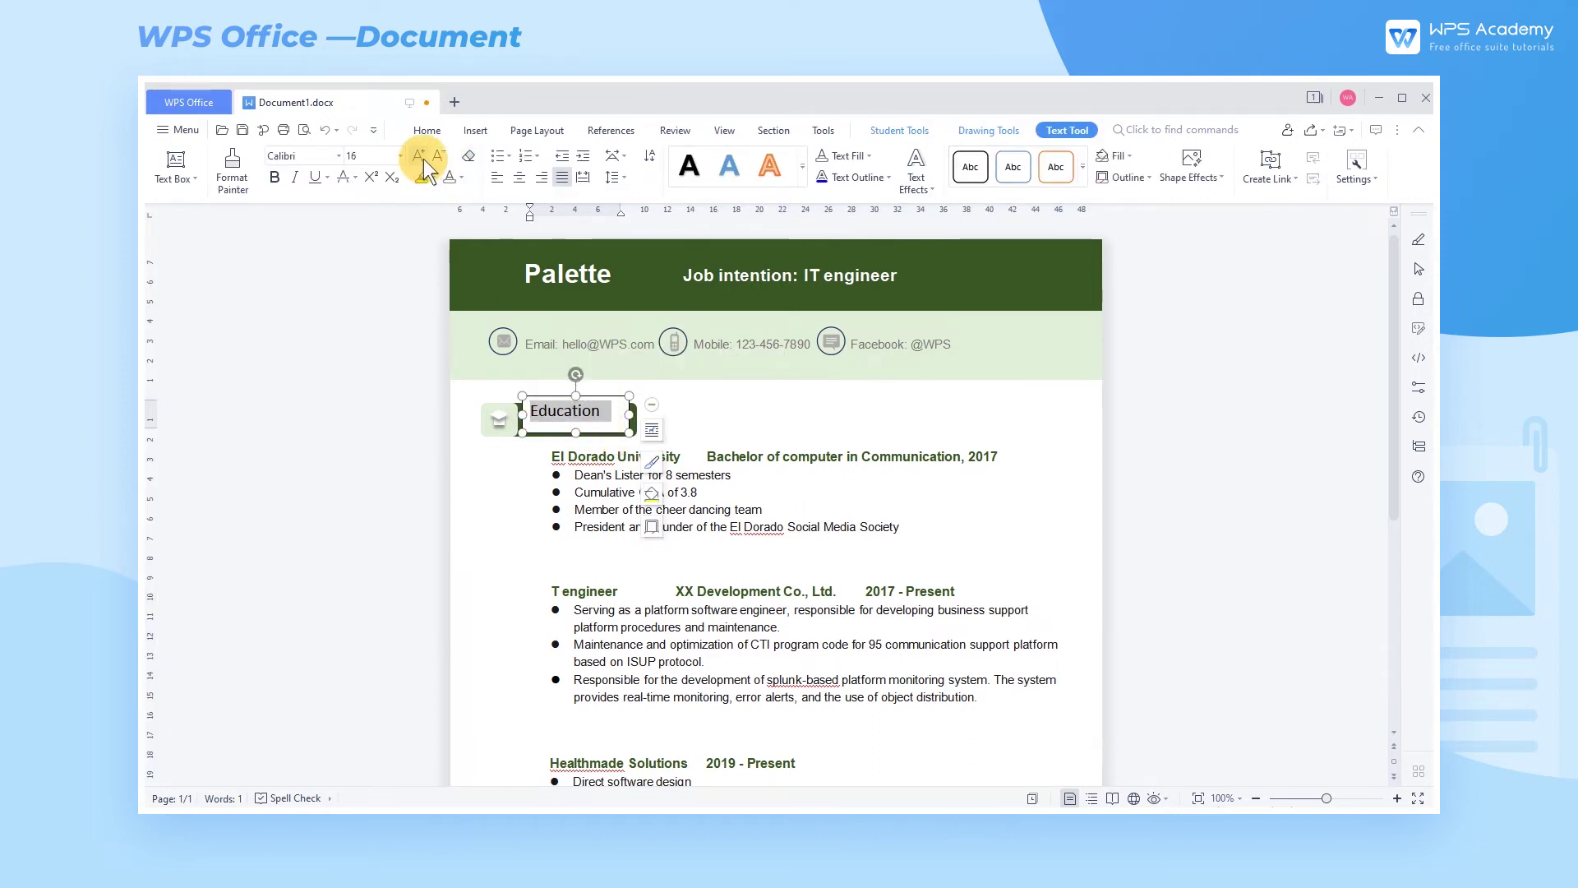
left_click(421, 156)
left_click(421, 156)
left_click(274, 177)
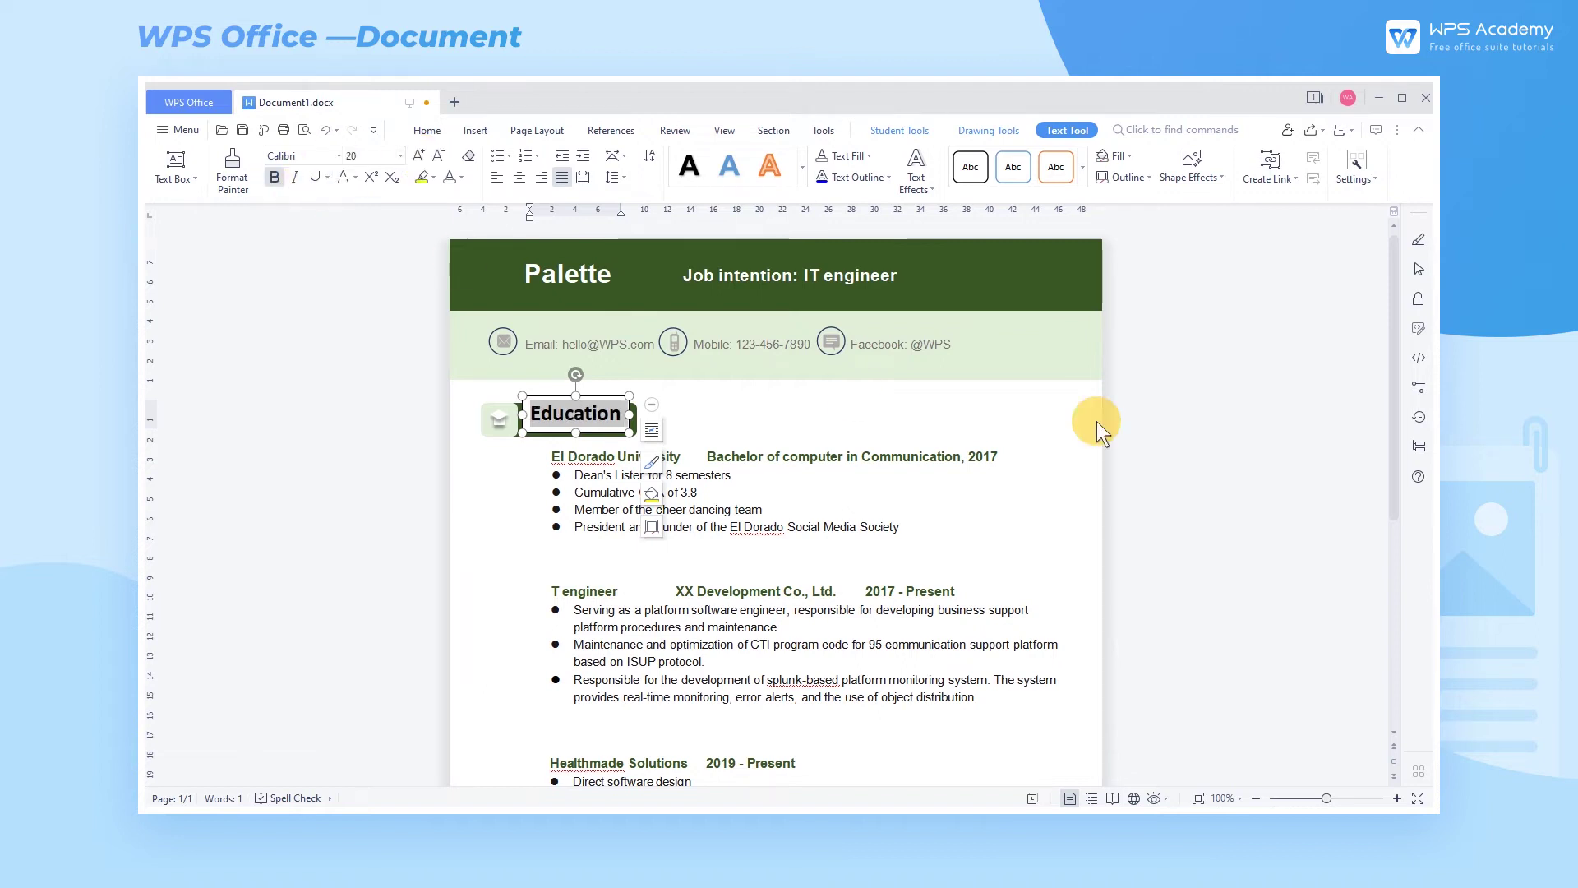
left_click(1113, 160)
left_click(1111, 179)
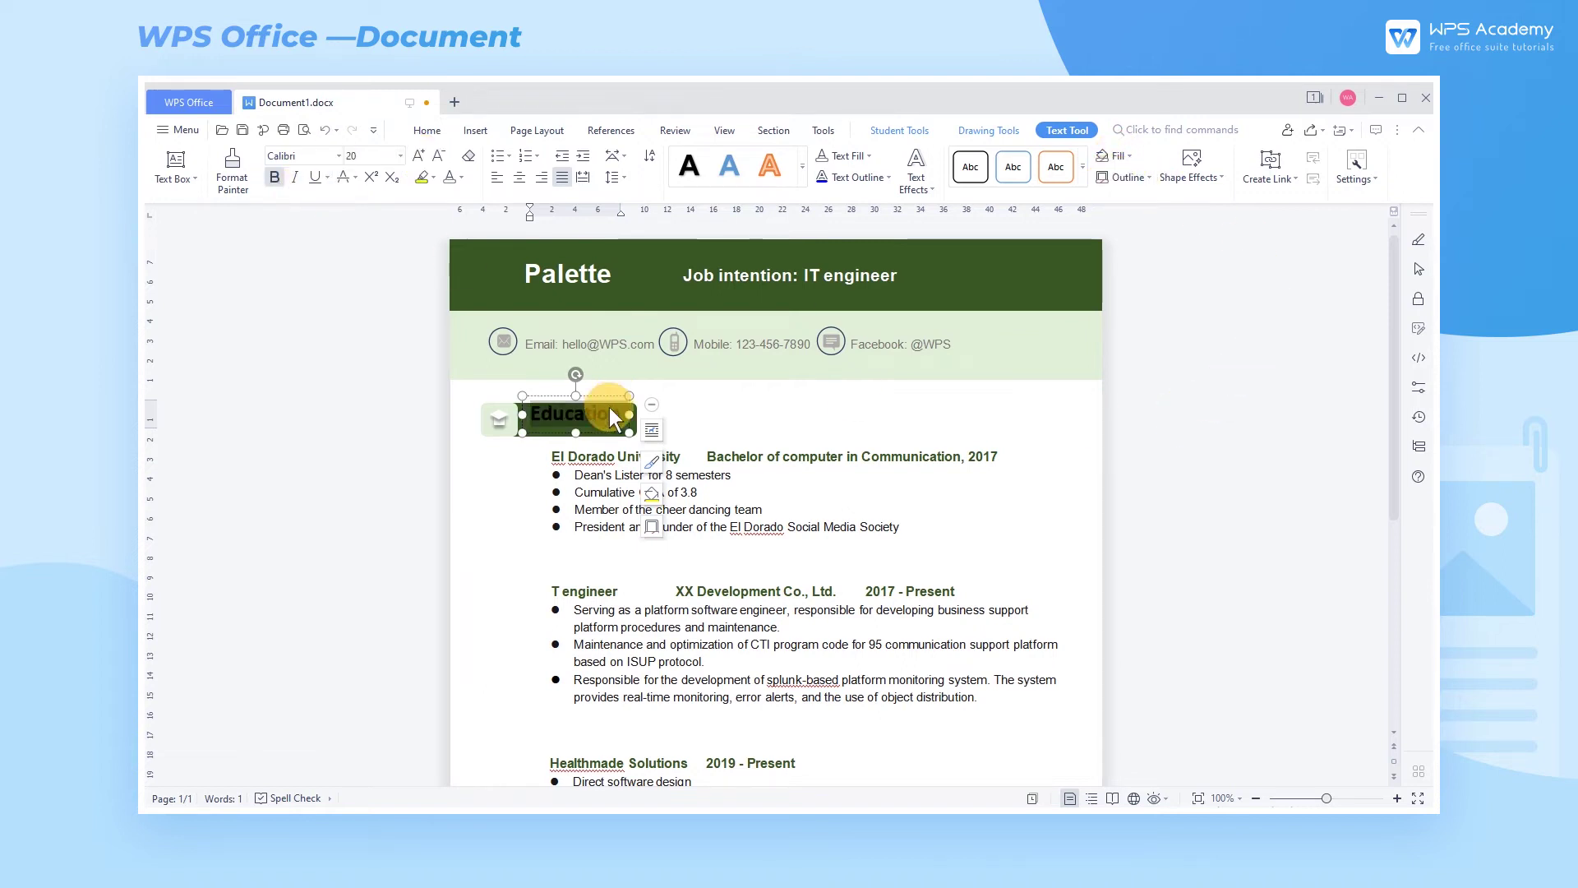
left_click_drag(607, 395, 603, 402)
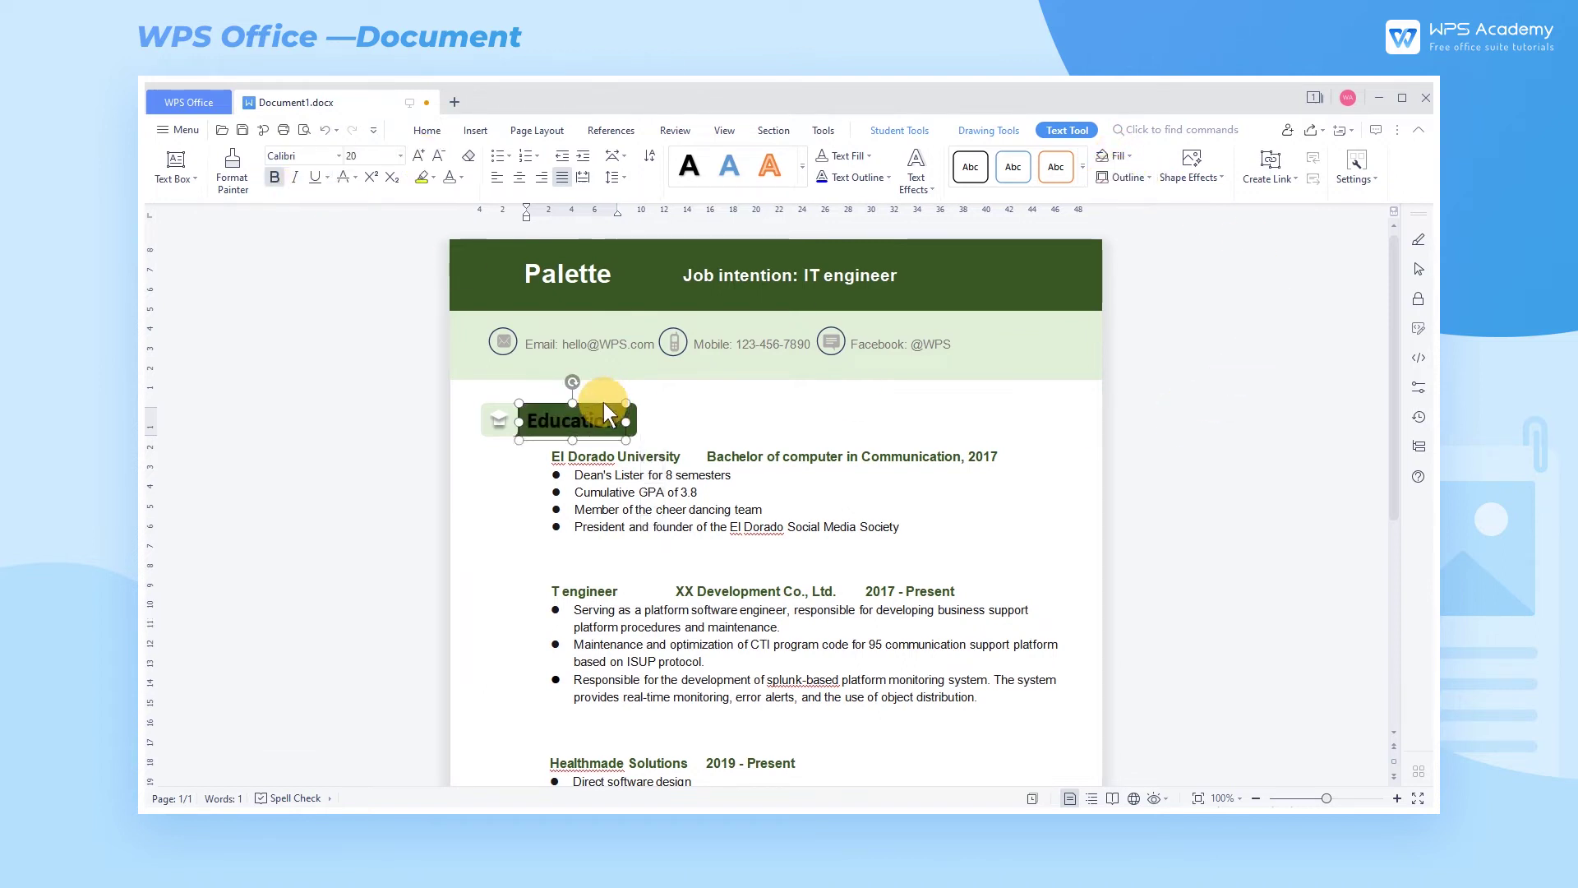
left_click(449, 177)
left_click(743, 419)
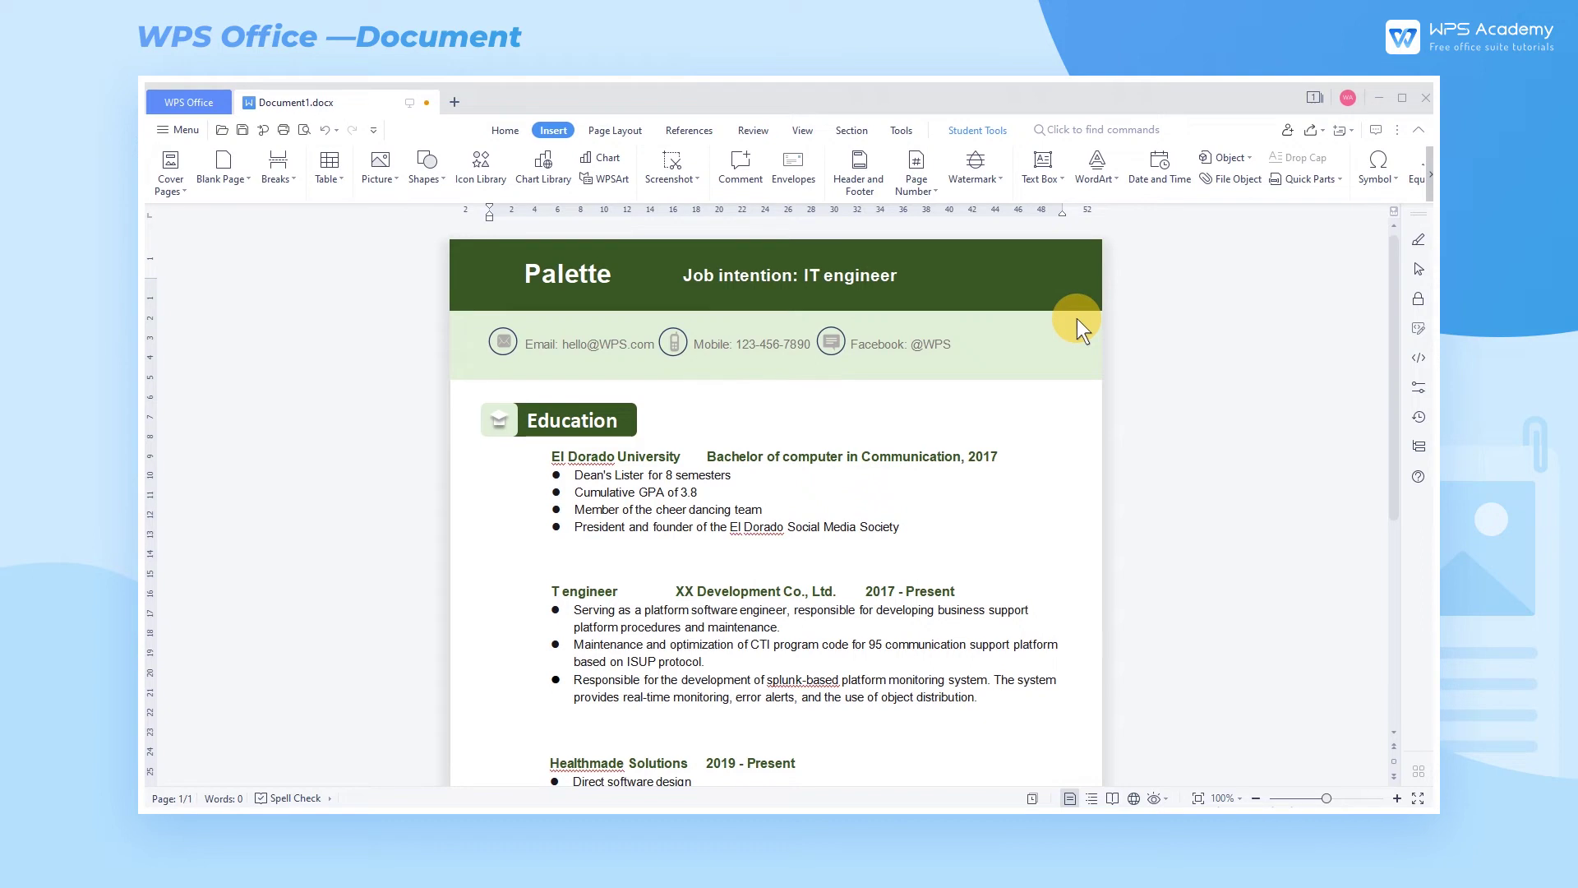
Group the icon tab and the Education text box into one heading
left_click(506, 129)
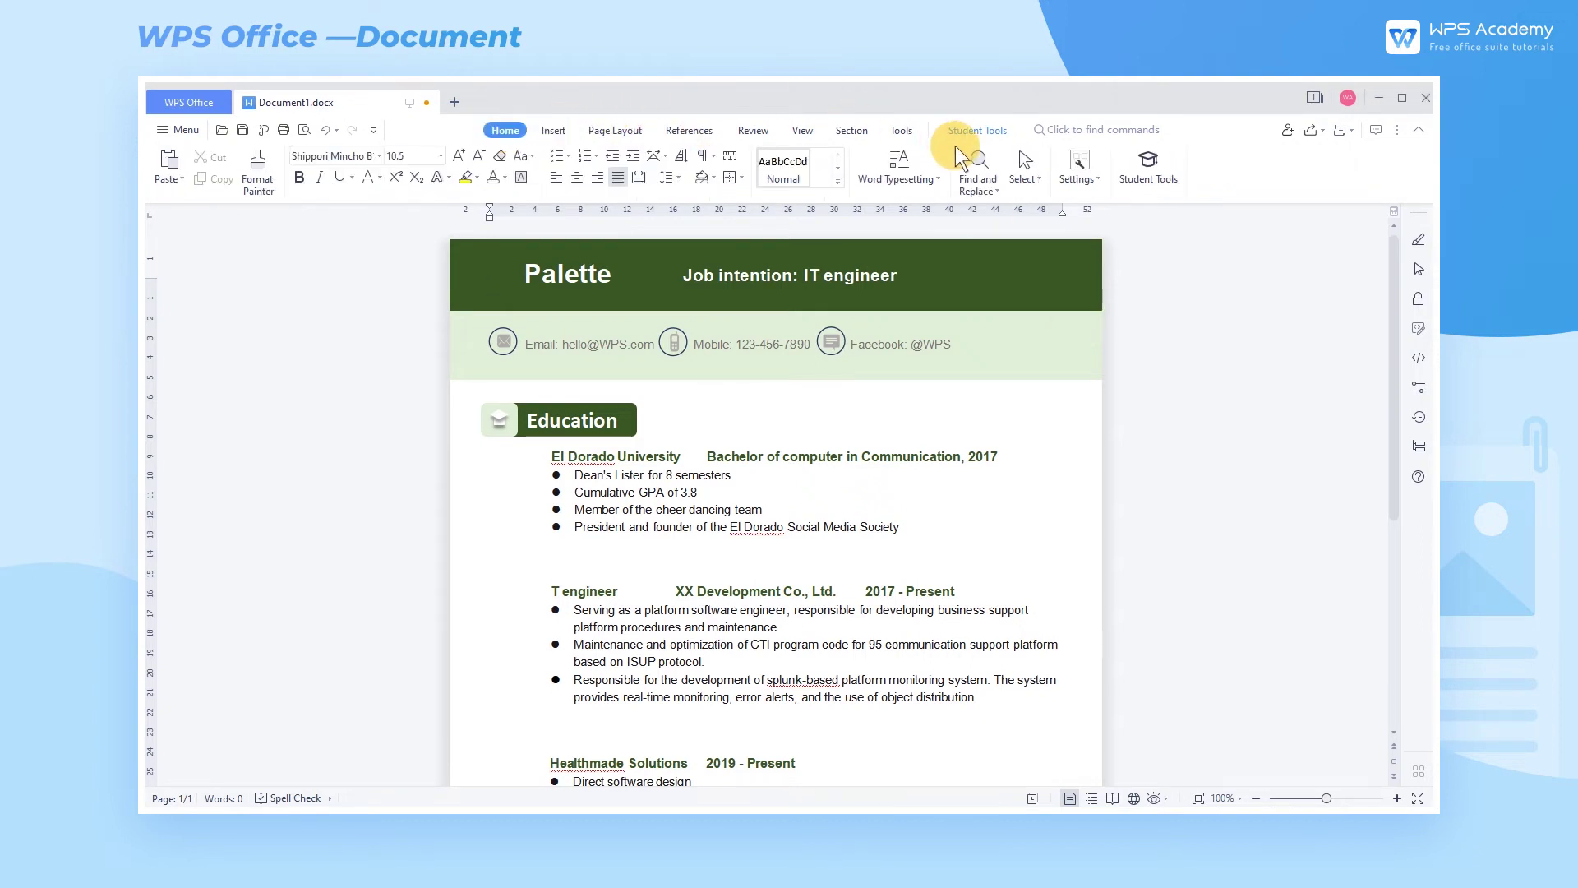
left_click(1026, 177)
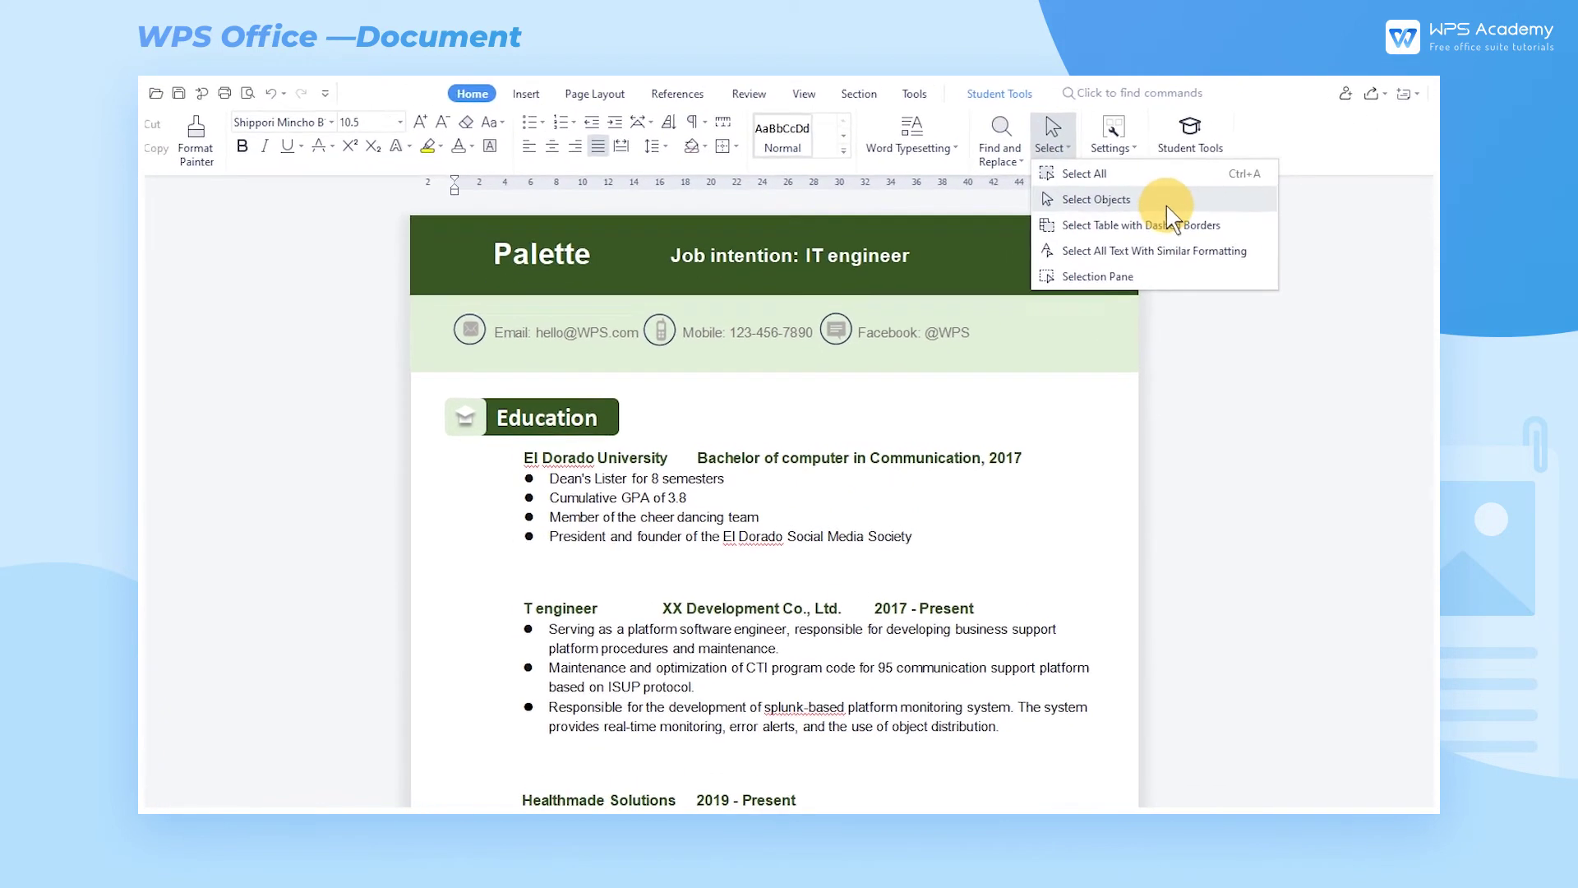
left_click(1203, 185)
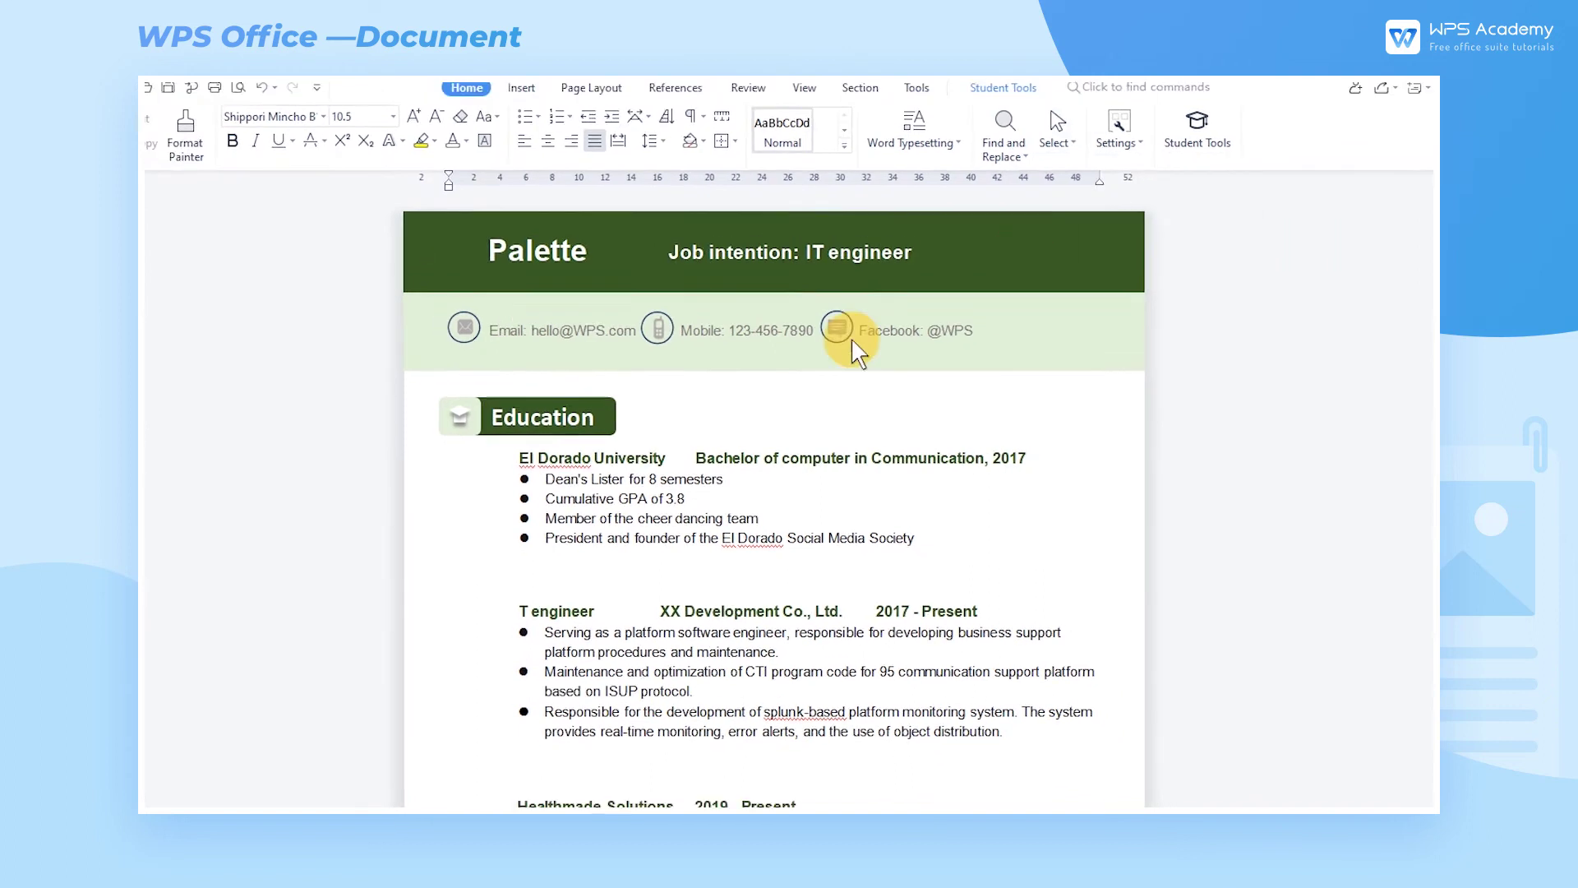
left_click_drag(480, 402, 651, 441)
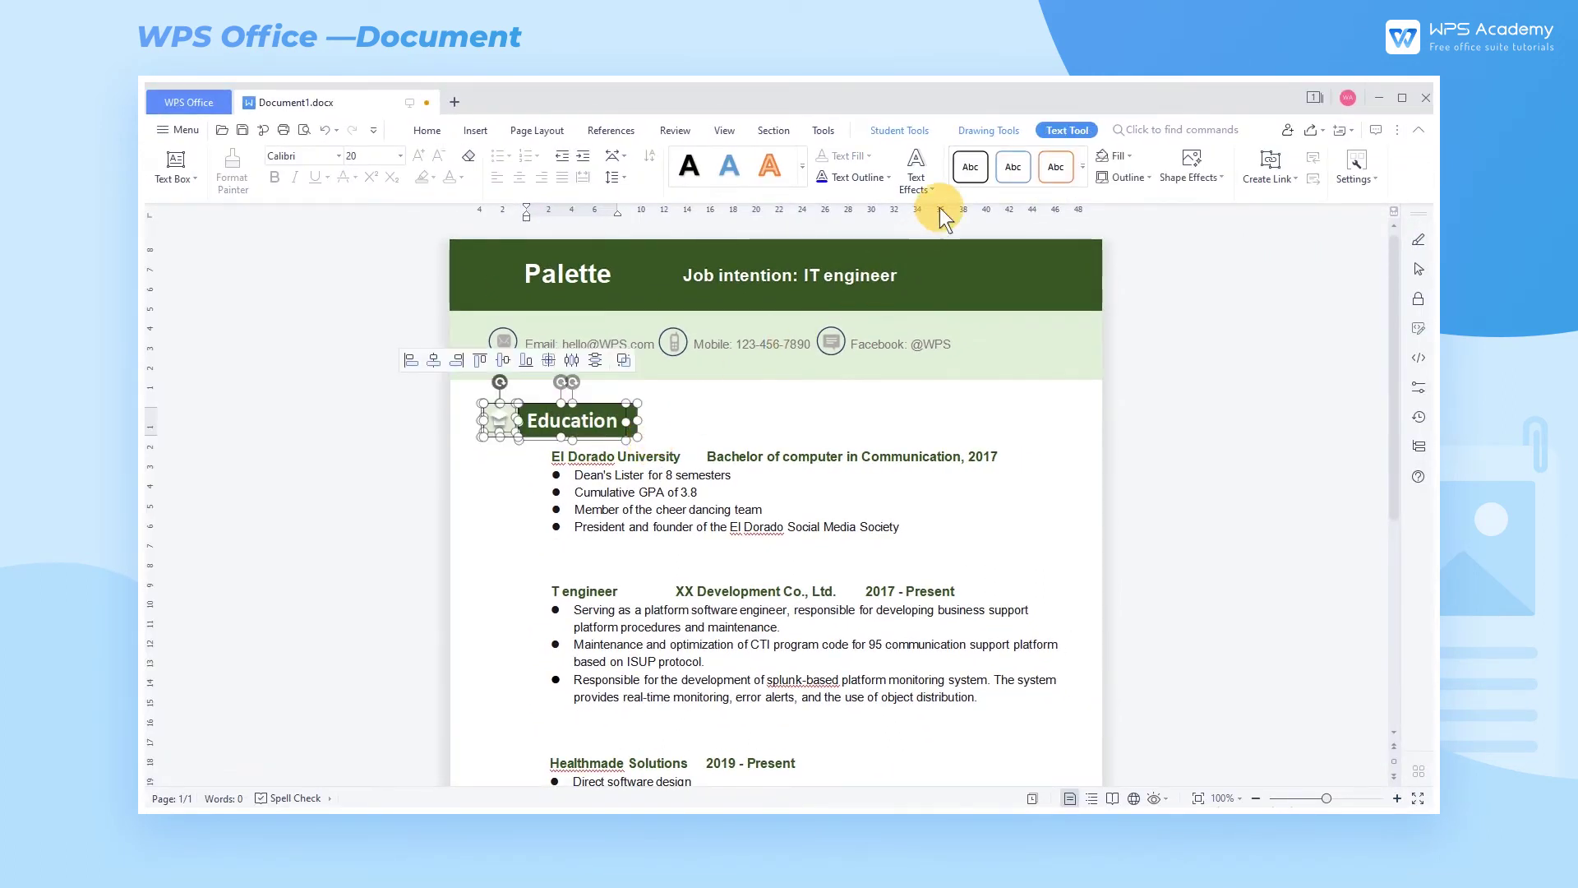
left_click(982, 130)
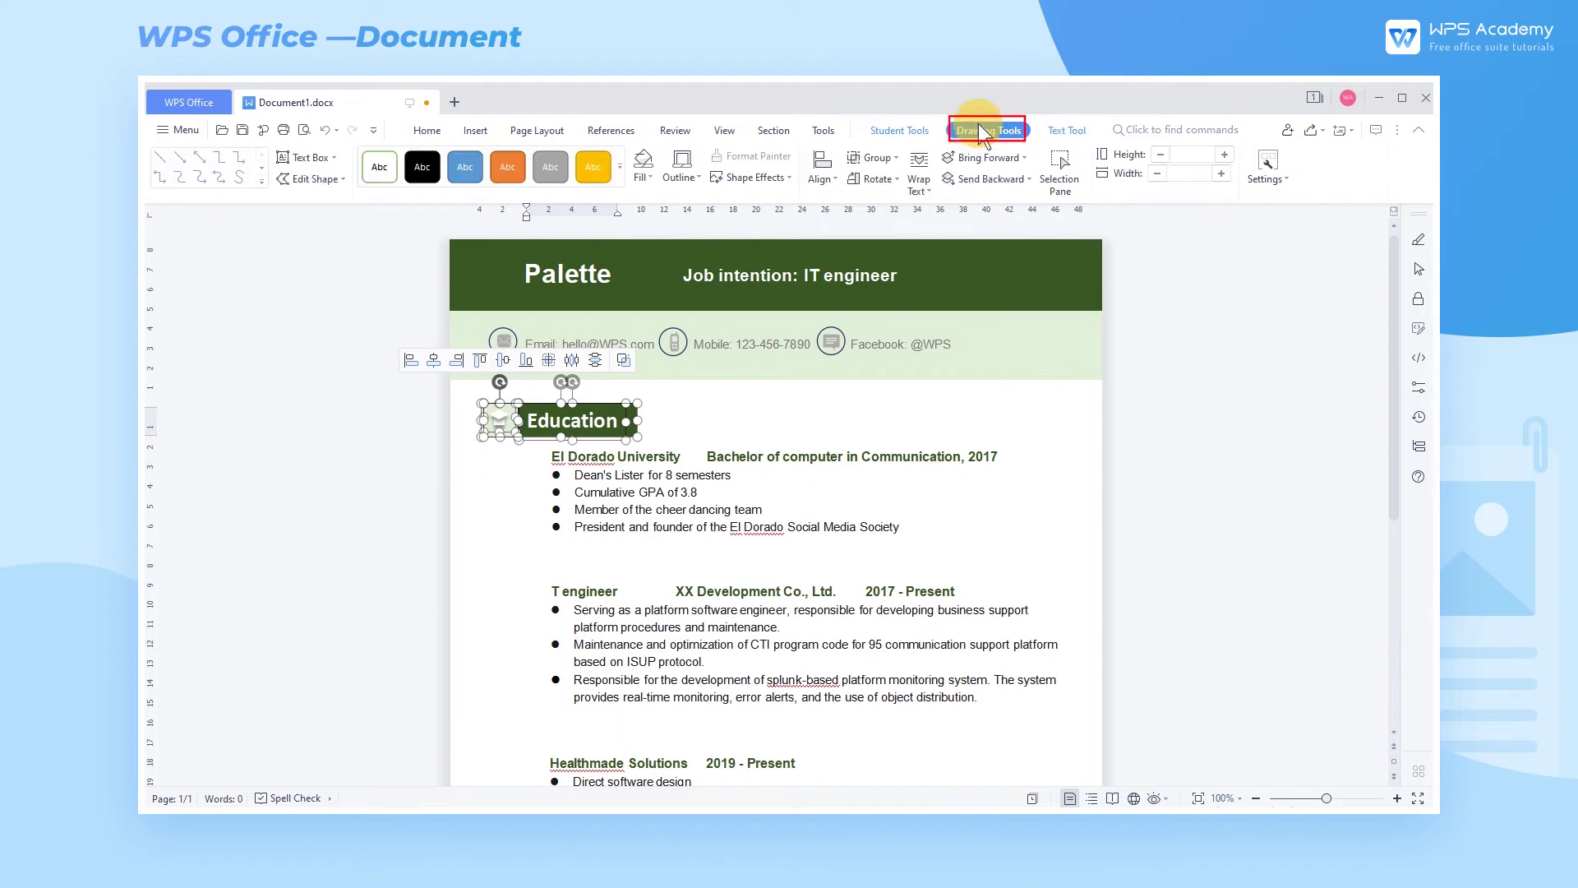
left_click(889, 157)
left_click(886, 180)
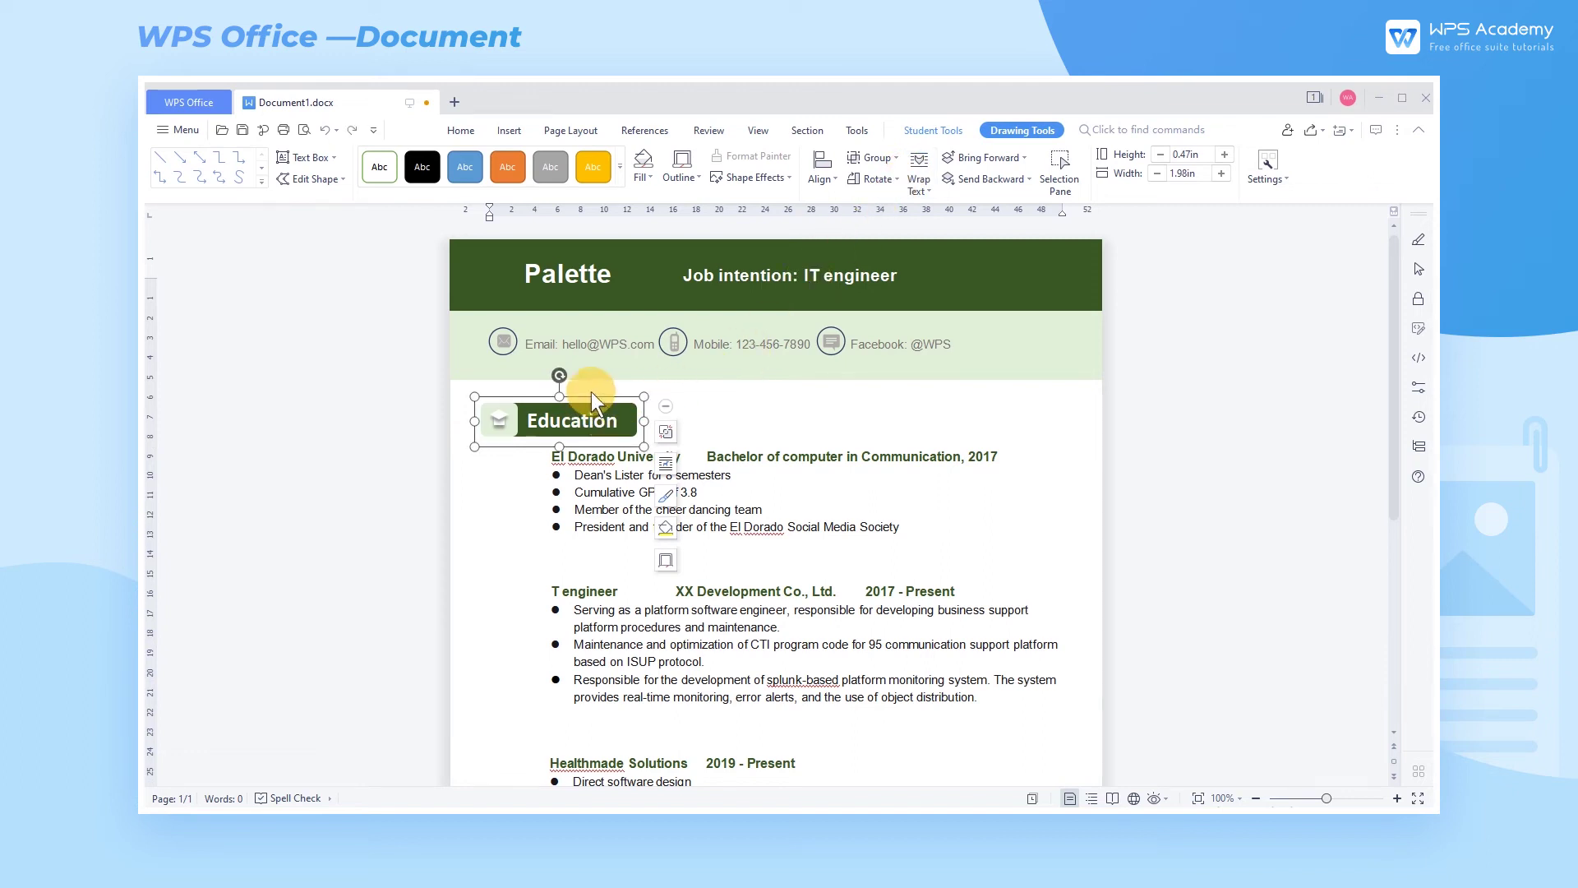
Duplicate the Education heading further down the page for the next chapter
left_click_drag(594, 396, 564, 708)
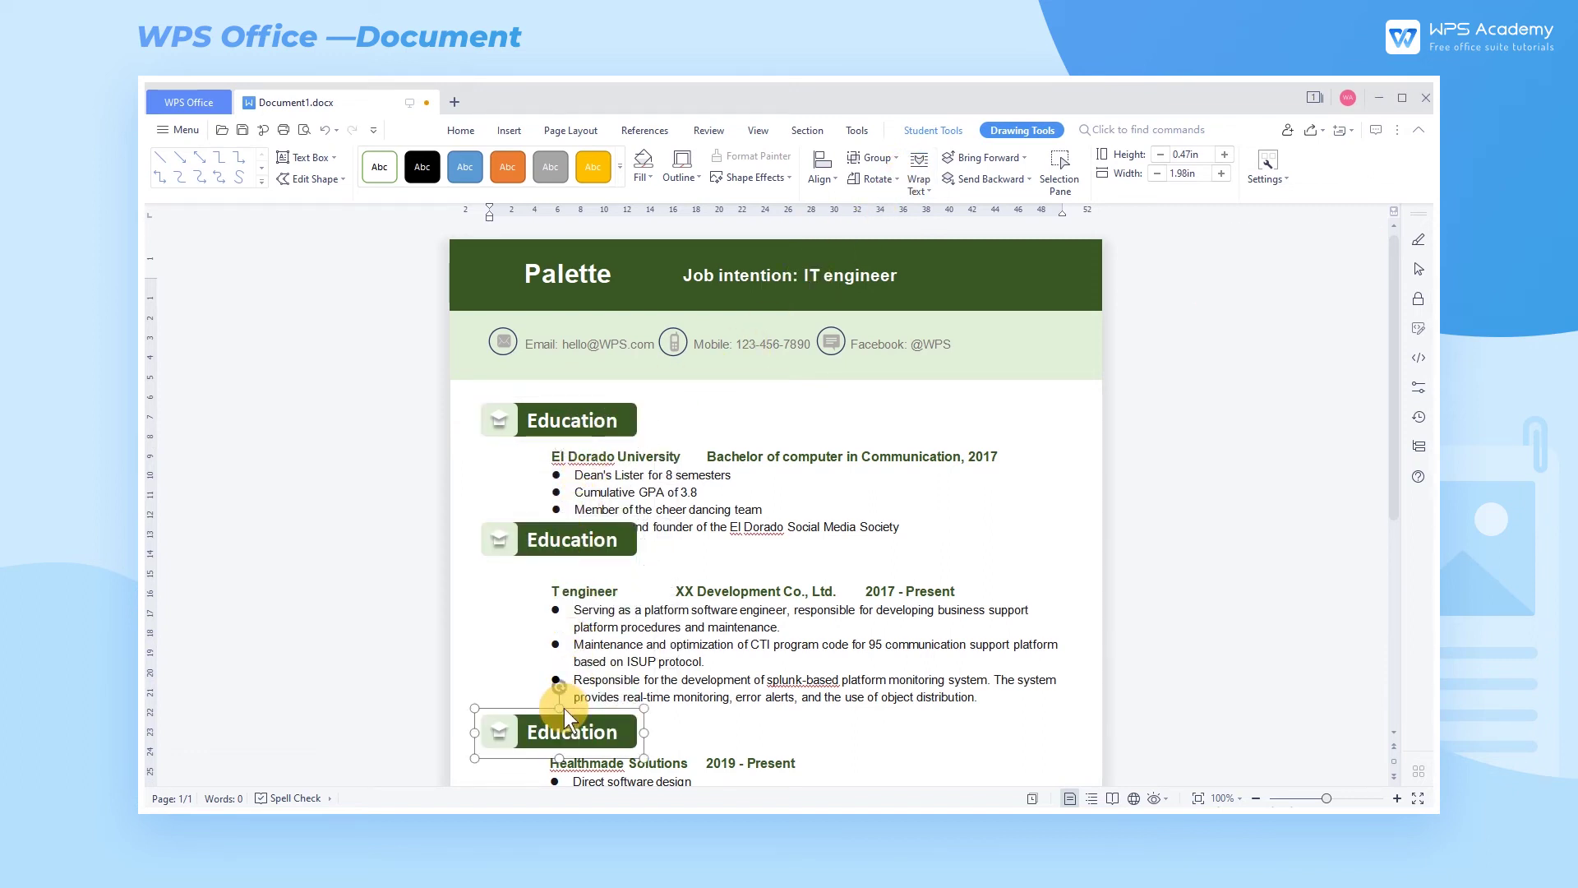
scroll(567, 706, "down", 5)
scroll(573, 697, "down", 1)
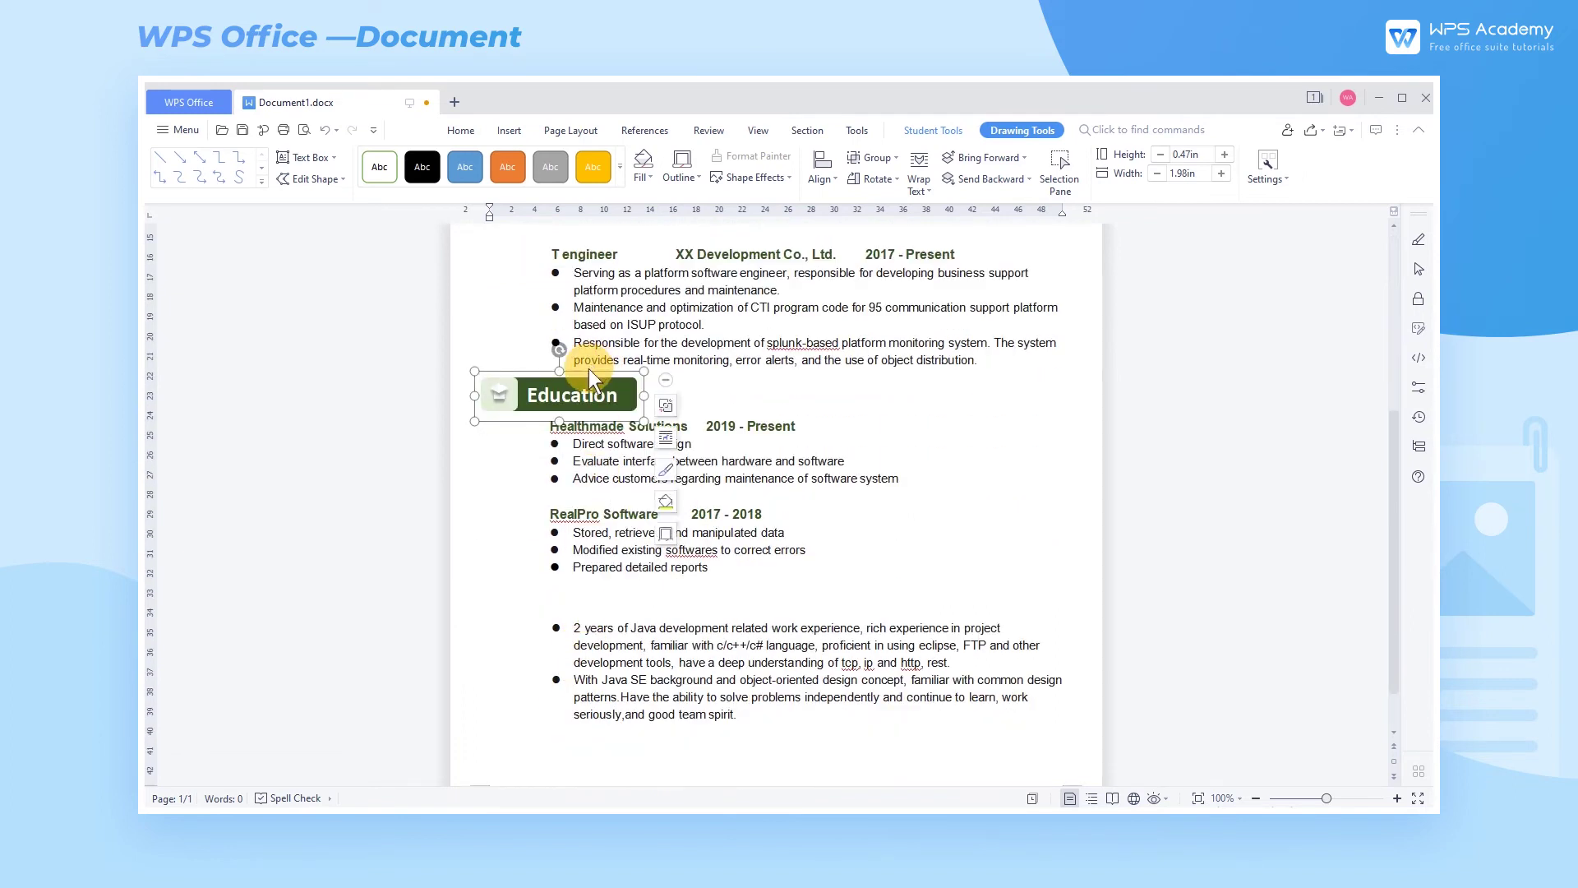
key("ctrl+Home")
Draw a vertical line down from the Education icon linking the chapter headings
left_click(553, 131)
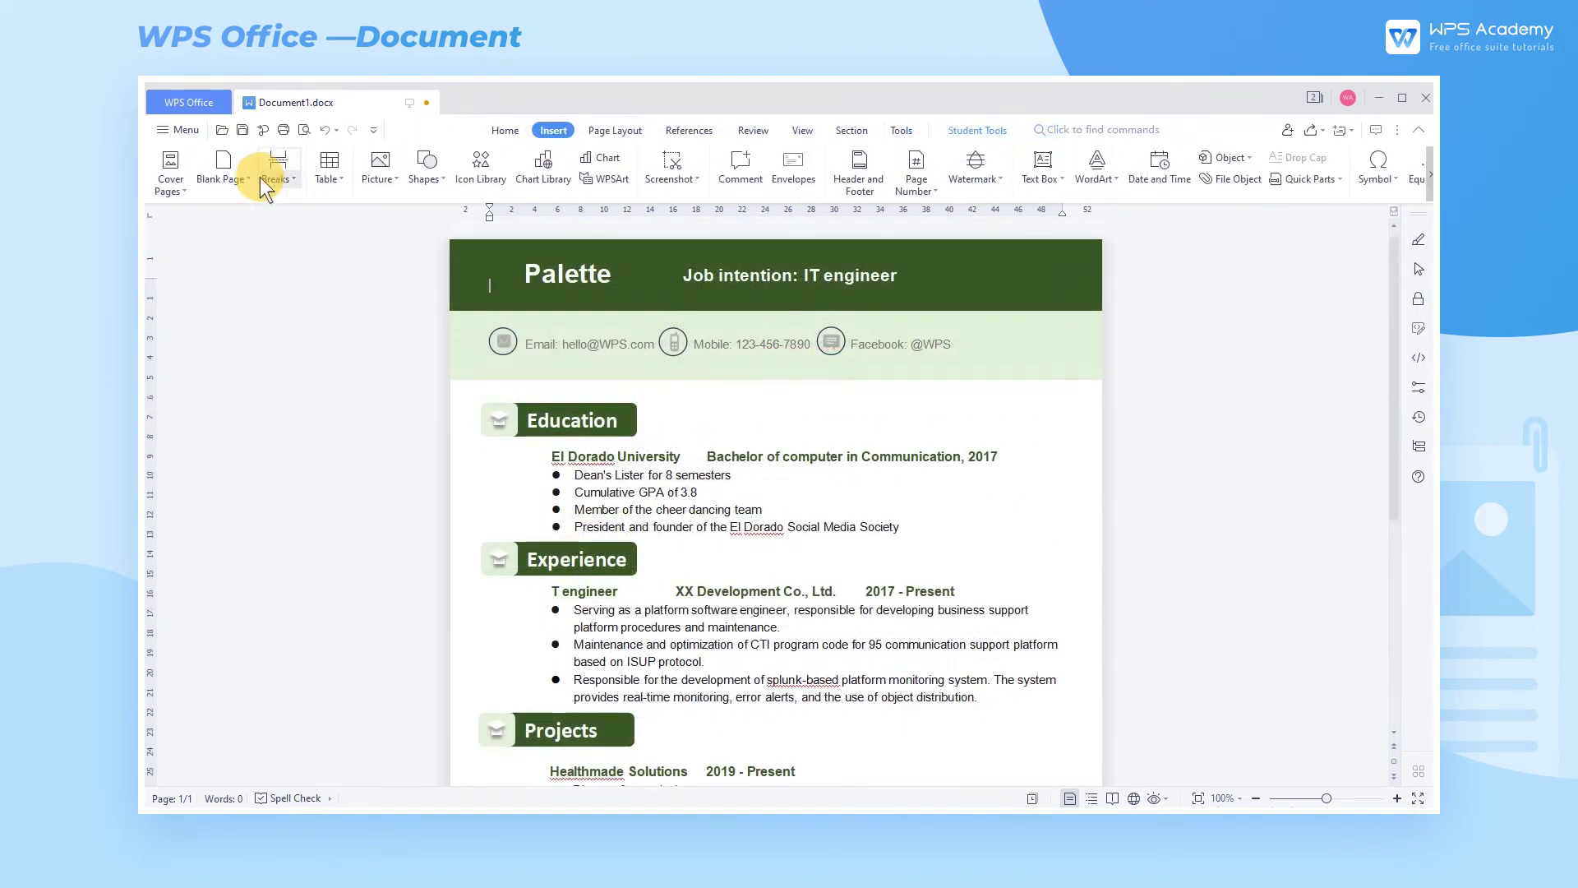
left_click(422, 179)
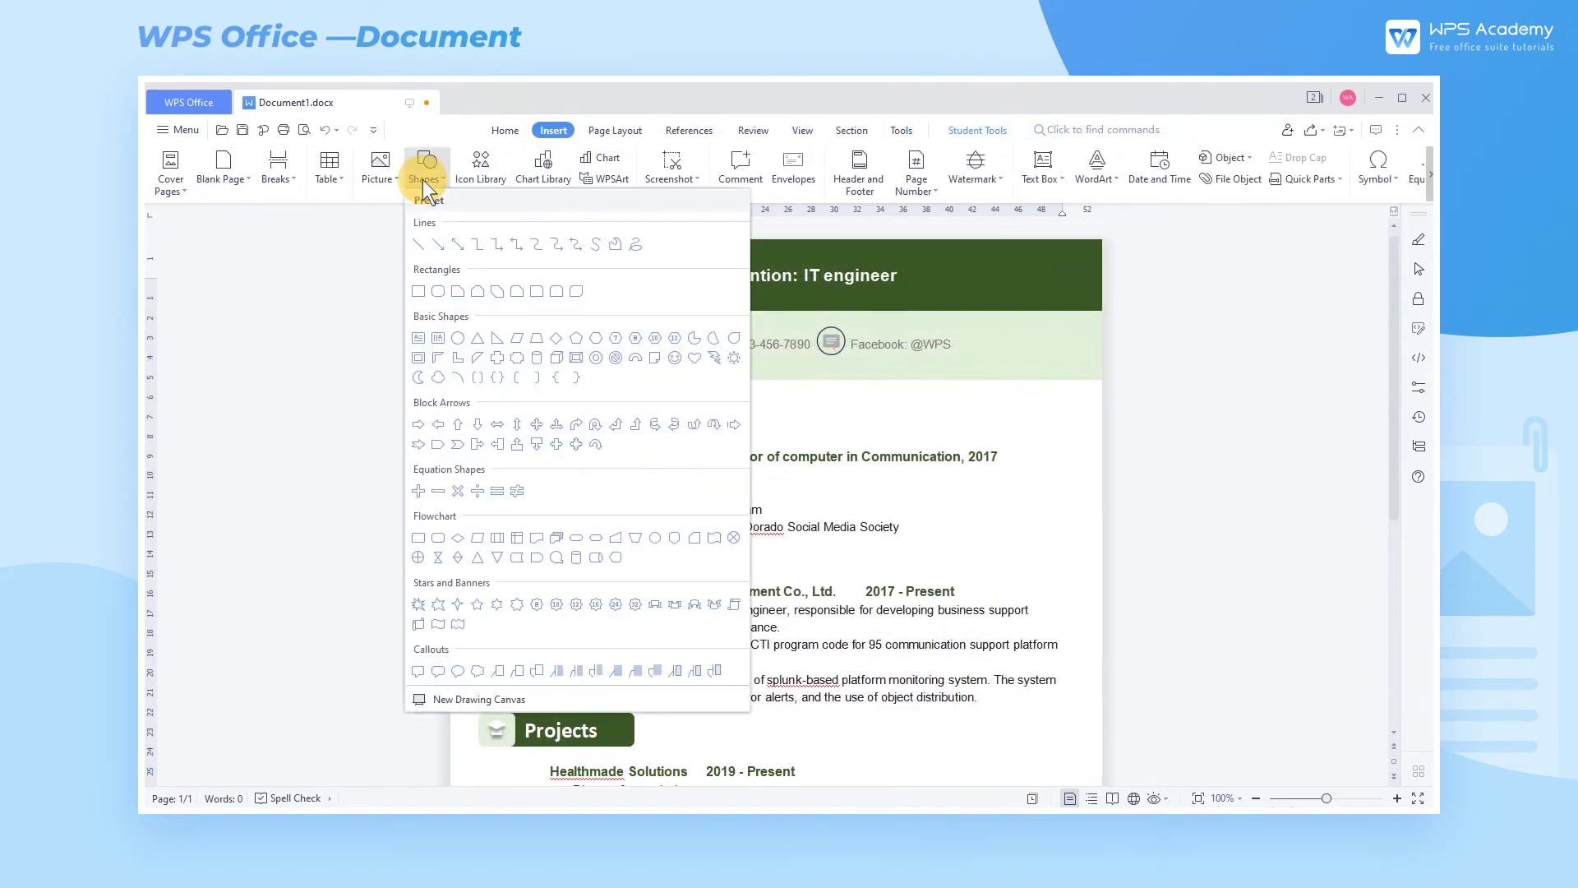
left_click(422, 246)
left_click_drag(497, 423, 497, 766)
scroll(521, 705, "down", 5)
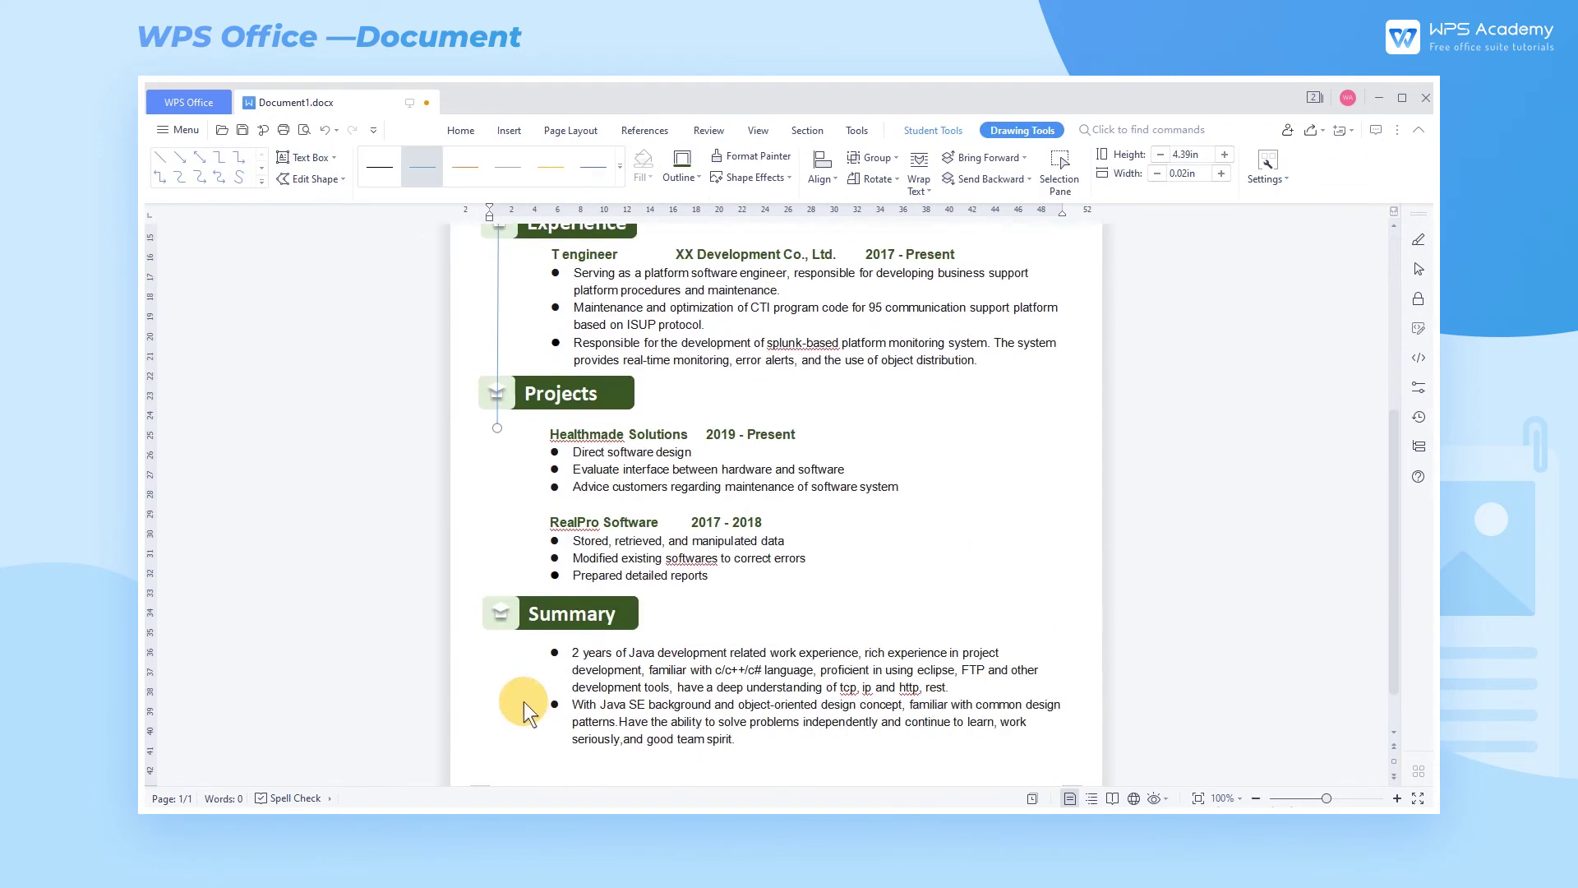
left_click_drag(497, 427, 500, 619)
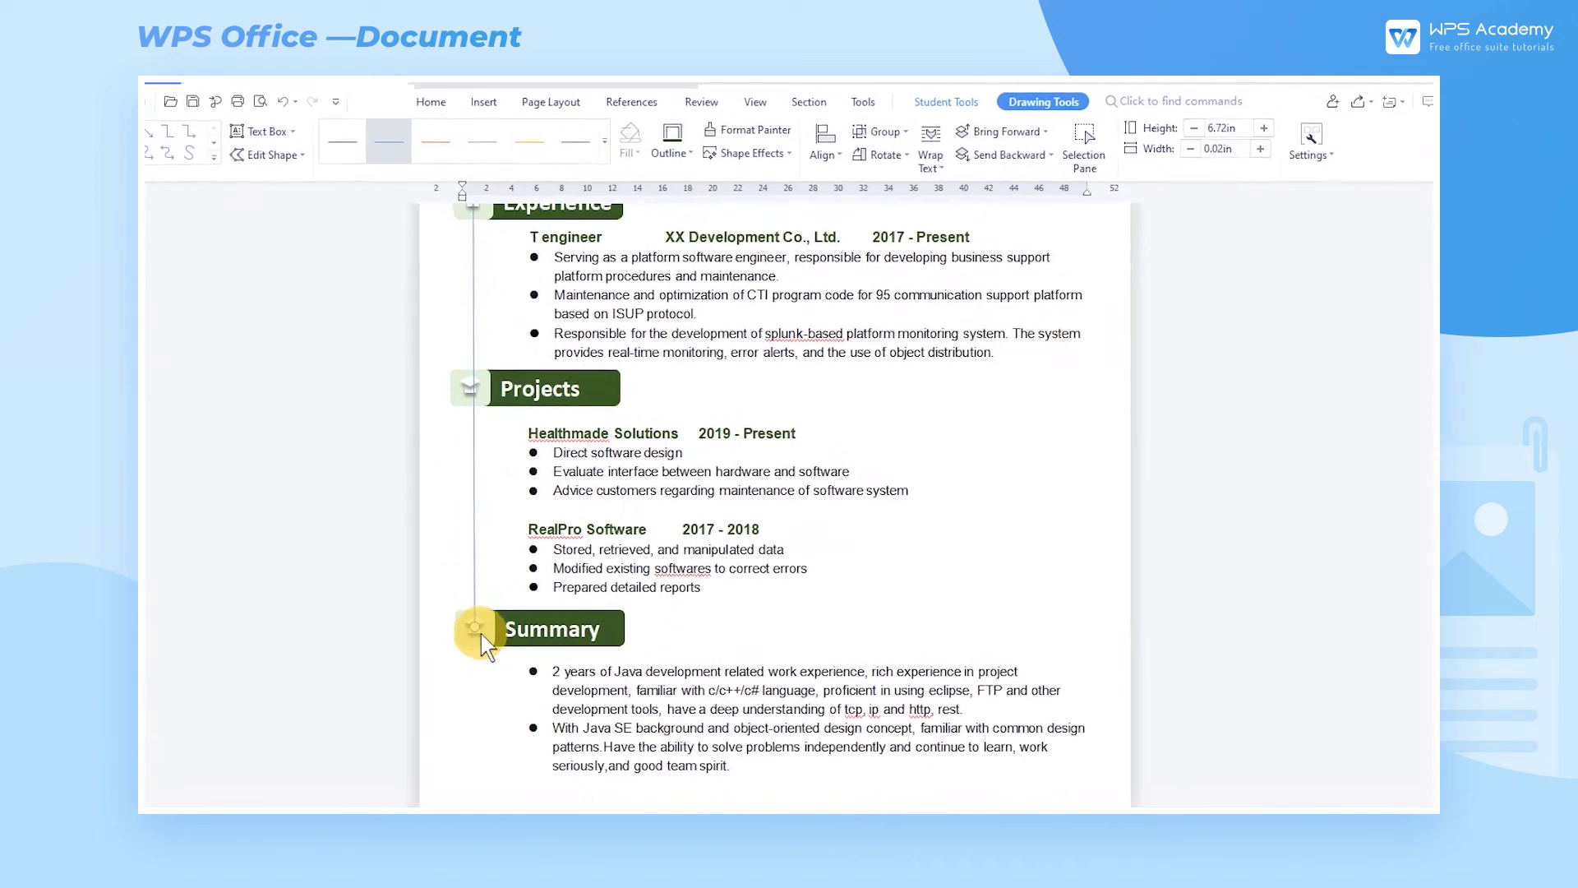
left_click(1025, 552)
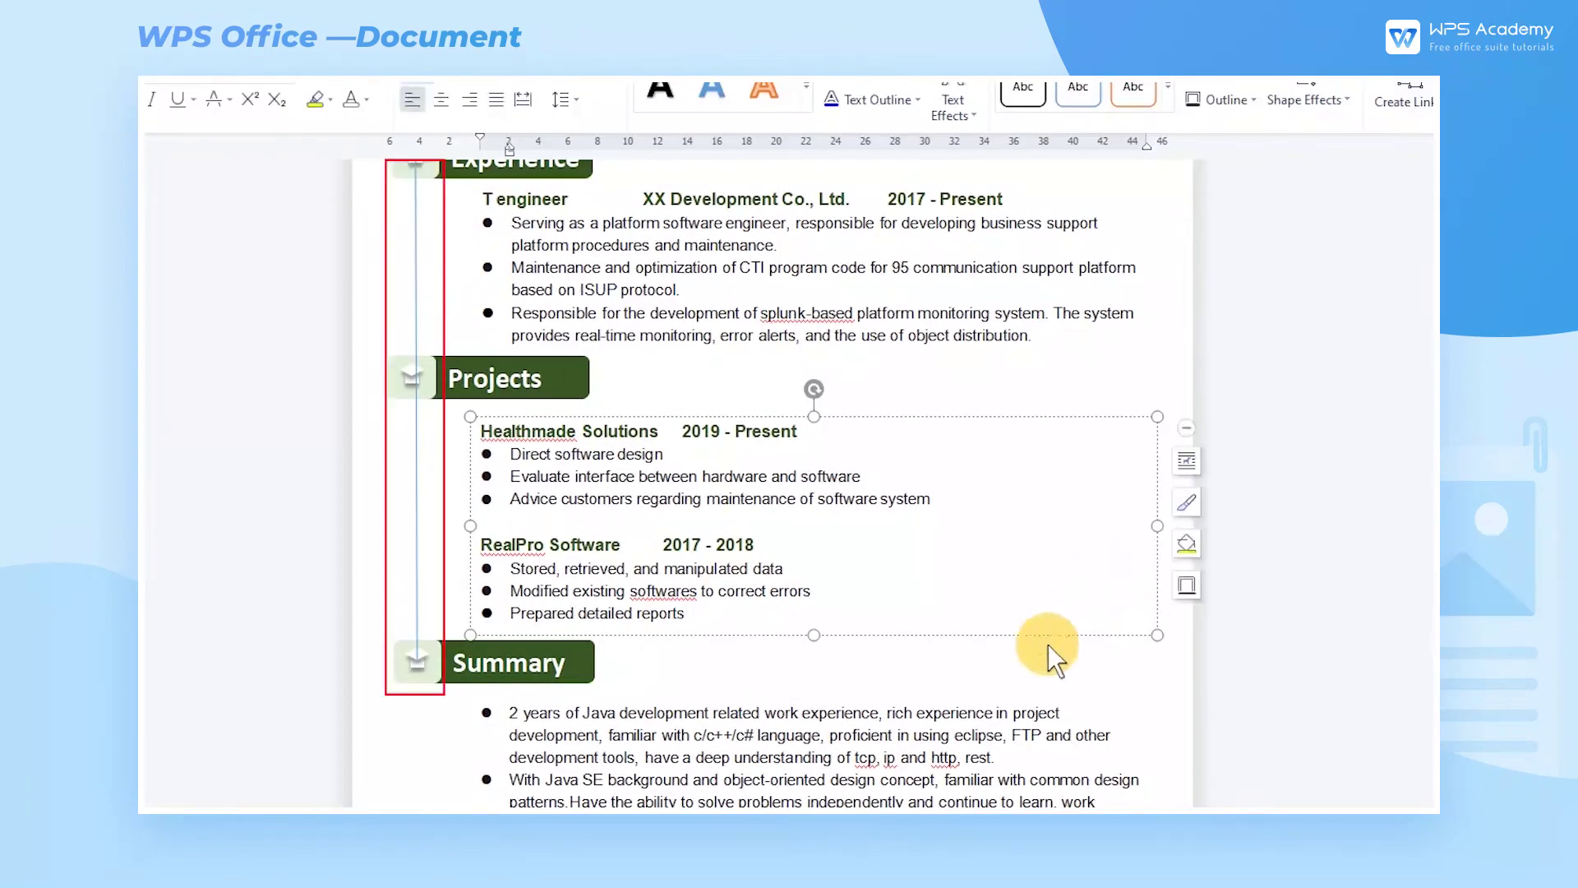
left_click(1039, 689)
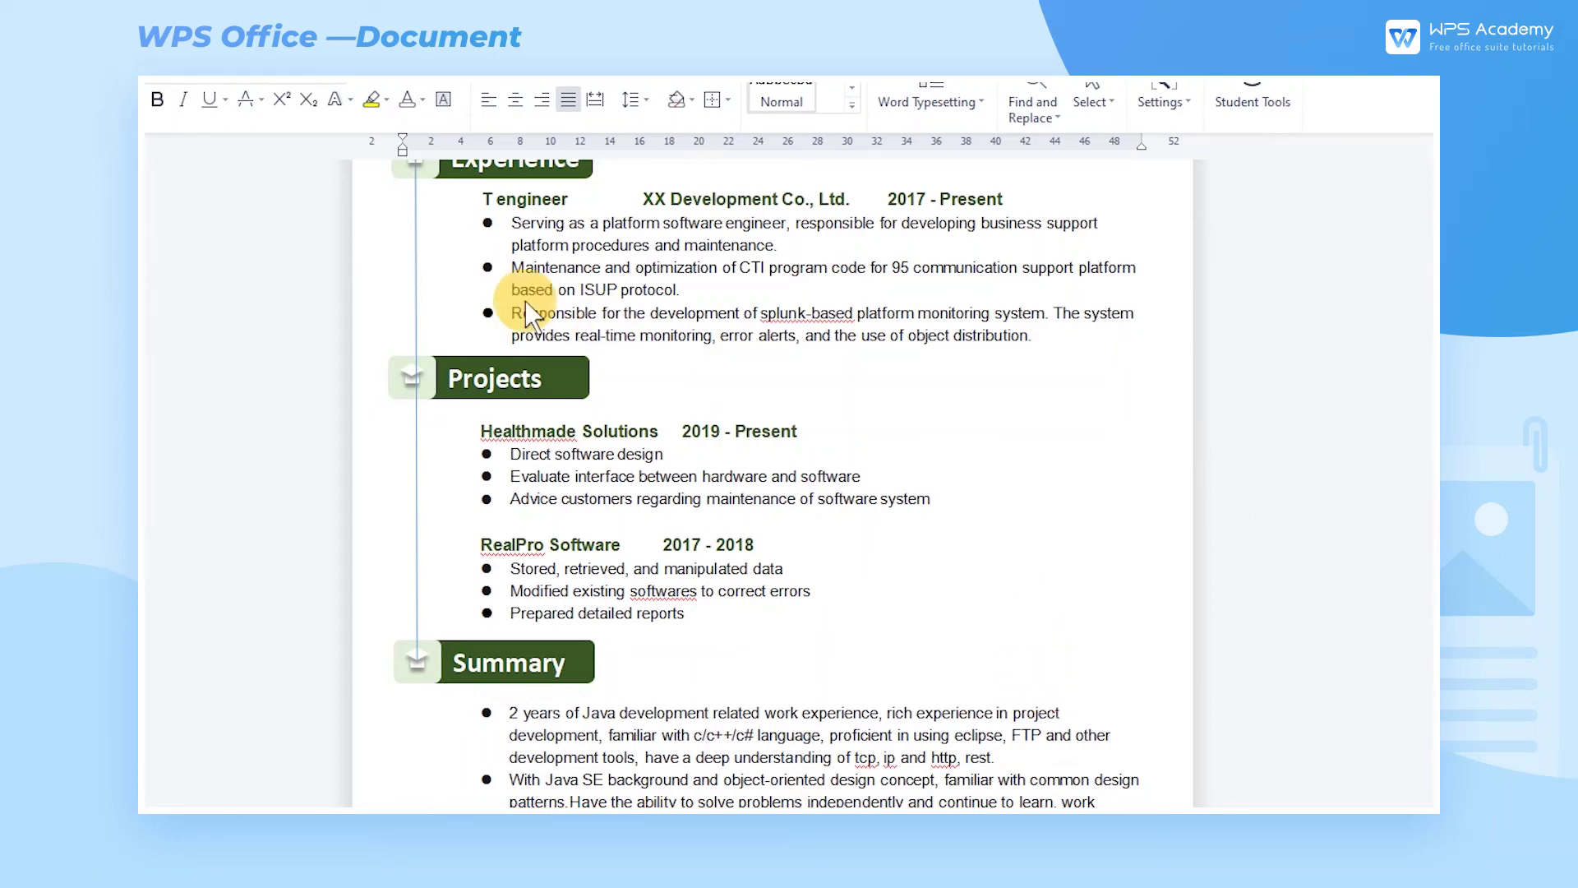
Send the vertical connector line behind all other objects
left_click(417, 293)
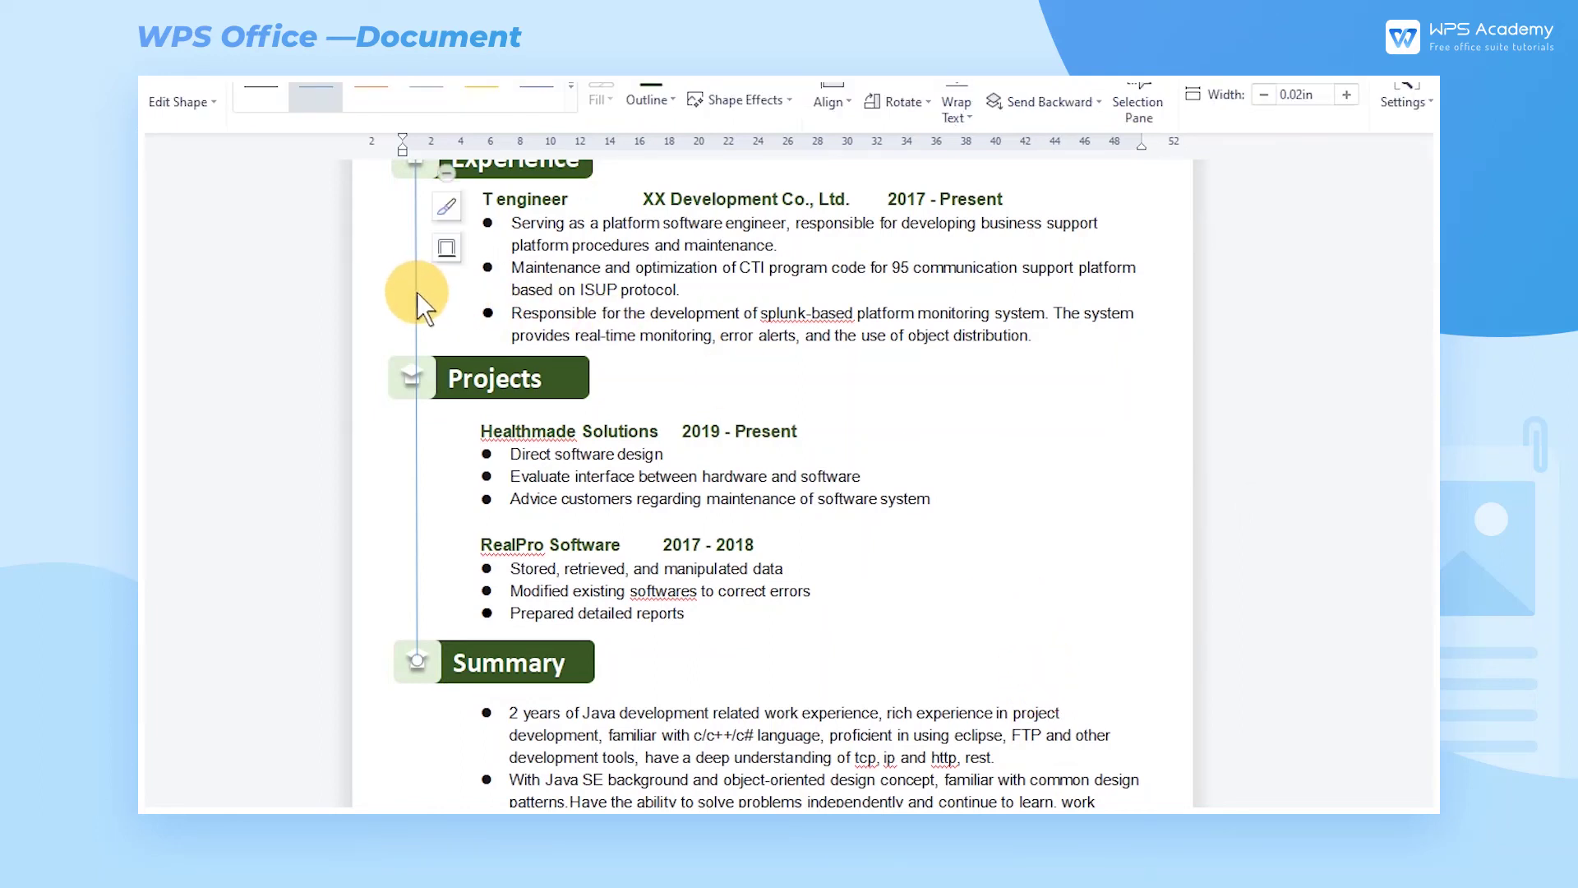
left_click(1054, 153)
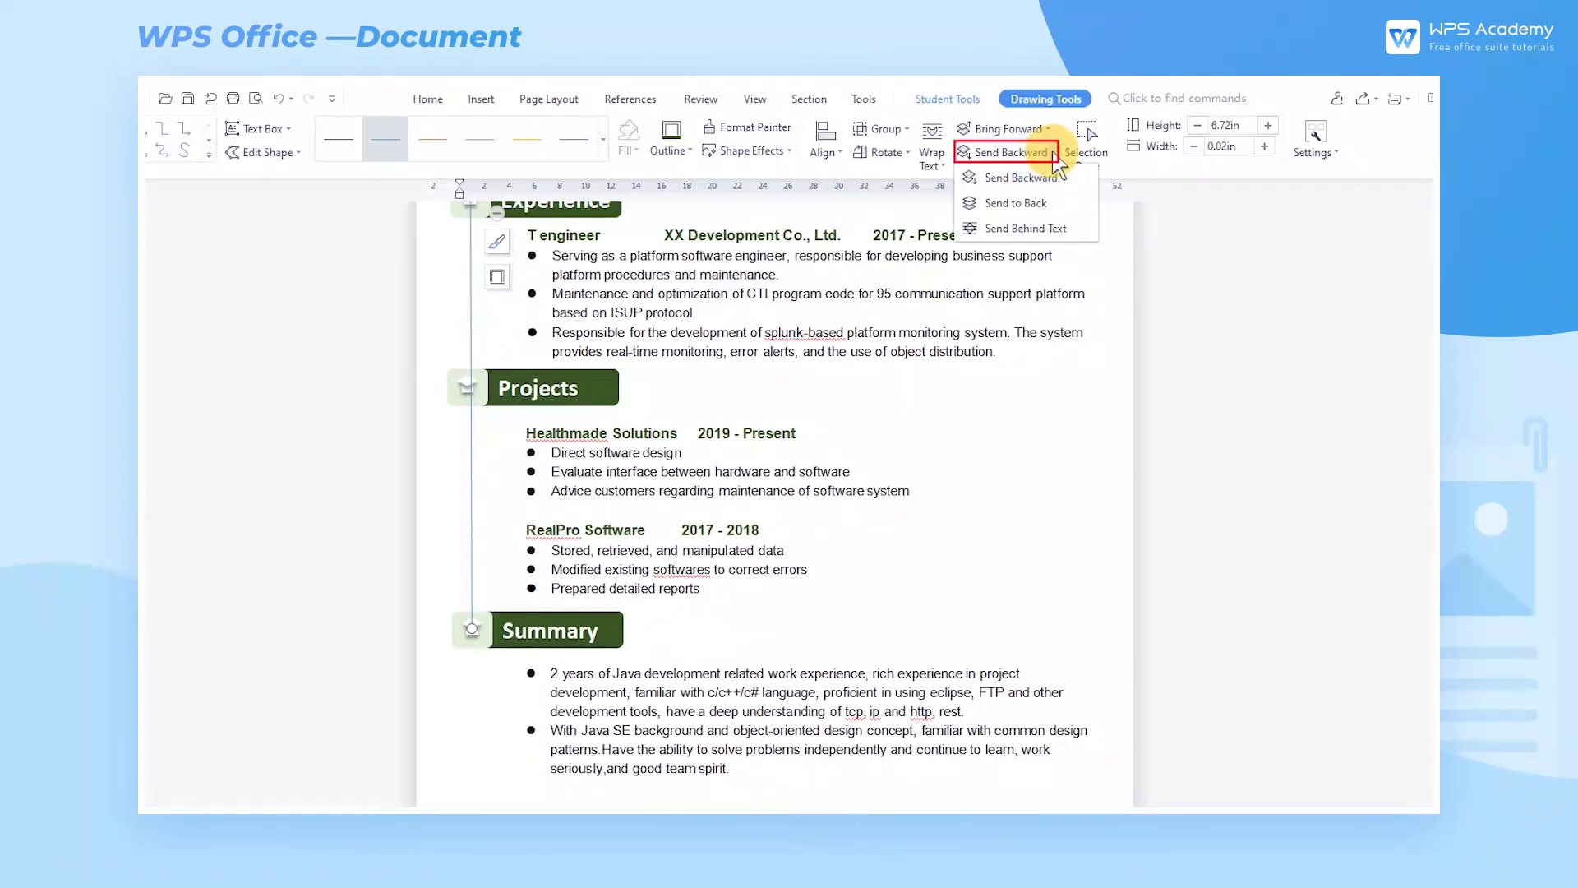
left_click(1067, 202)
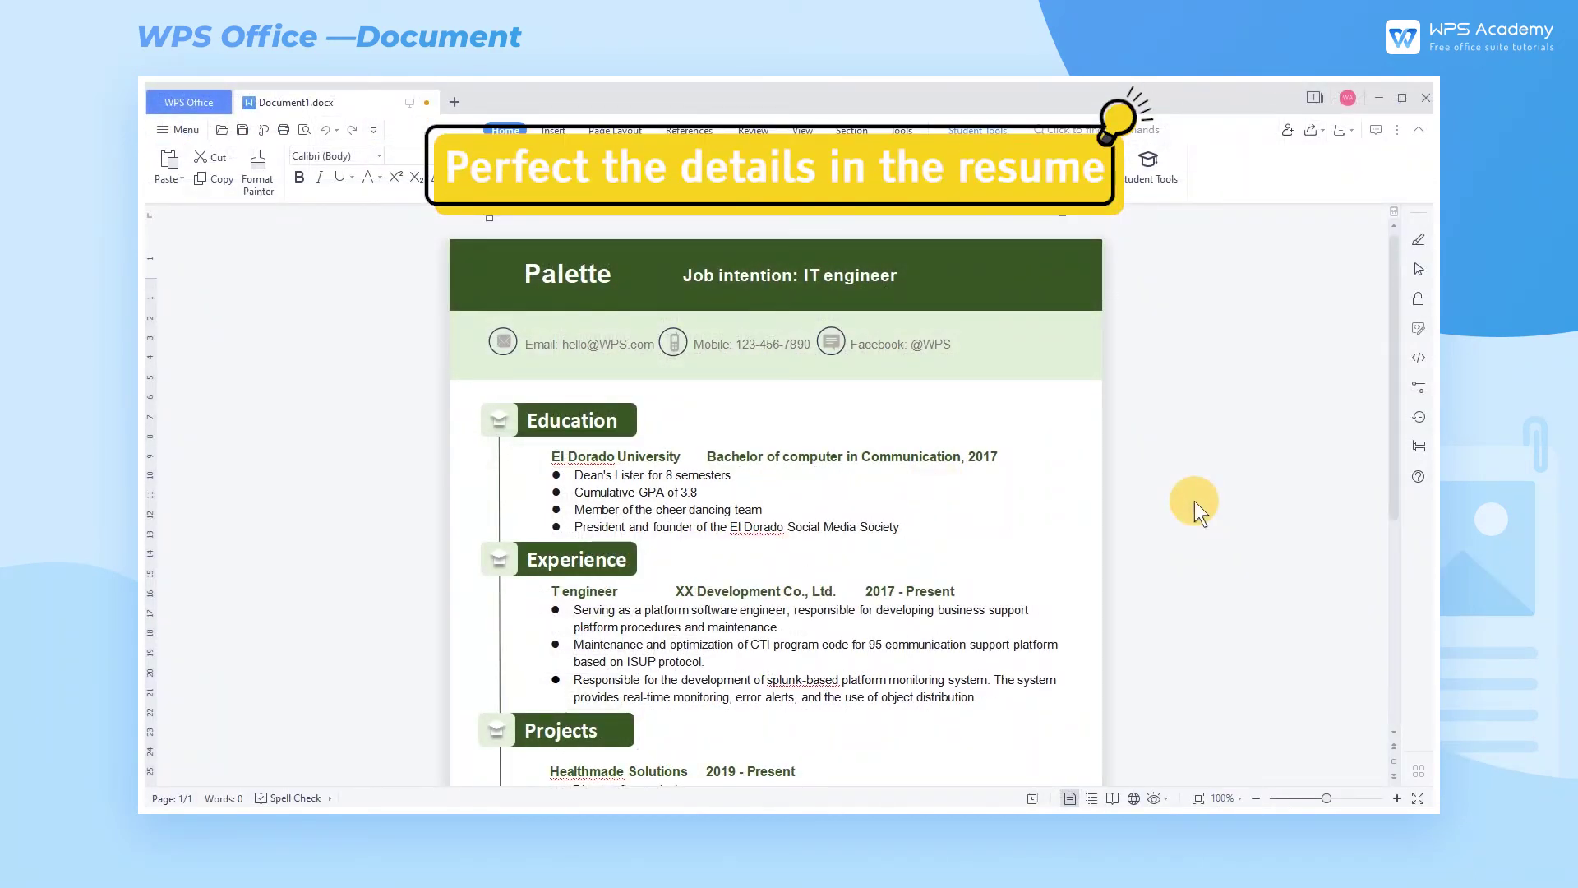
Paste the avatar picture, move it to the header's right side and crop it to a circle
key("ctrl+v")
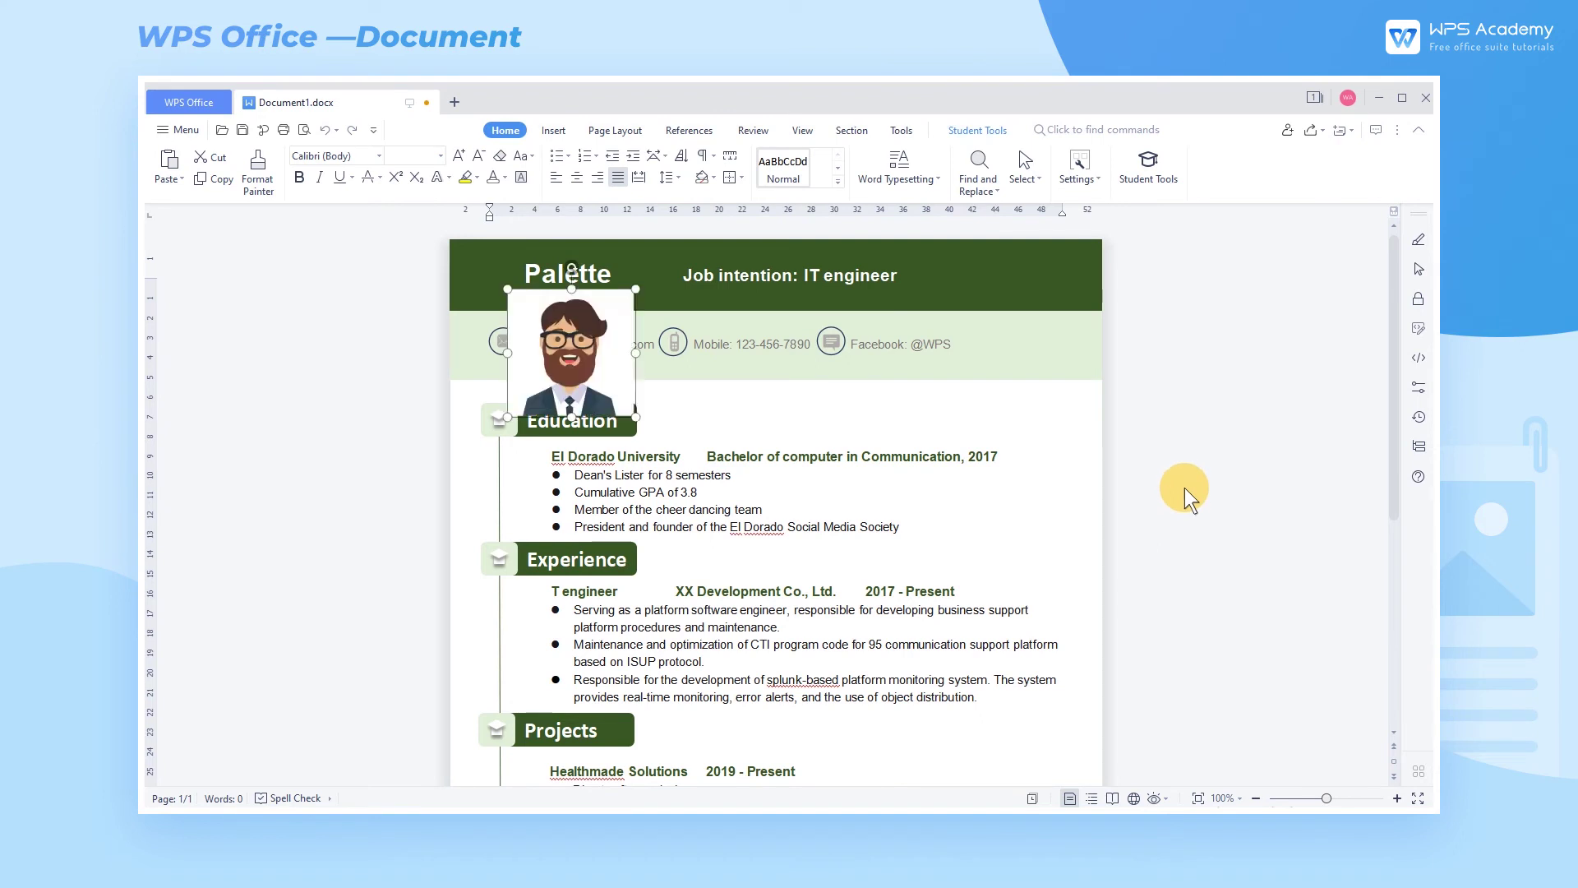
left_click_drag(586, 368, 1042, 327)
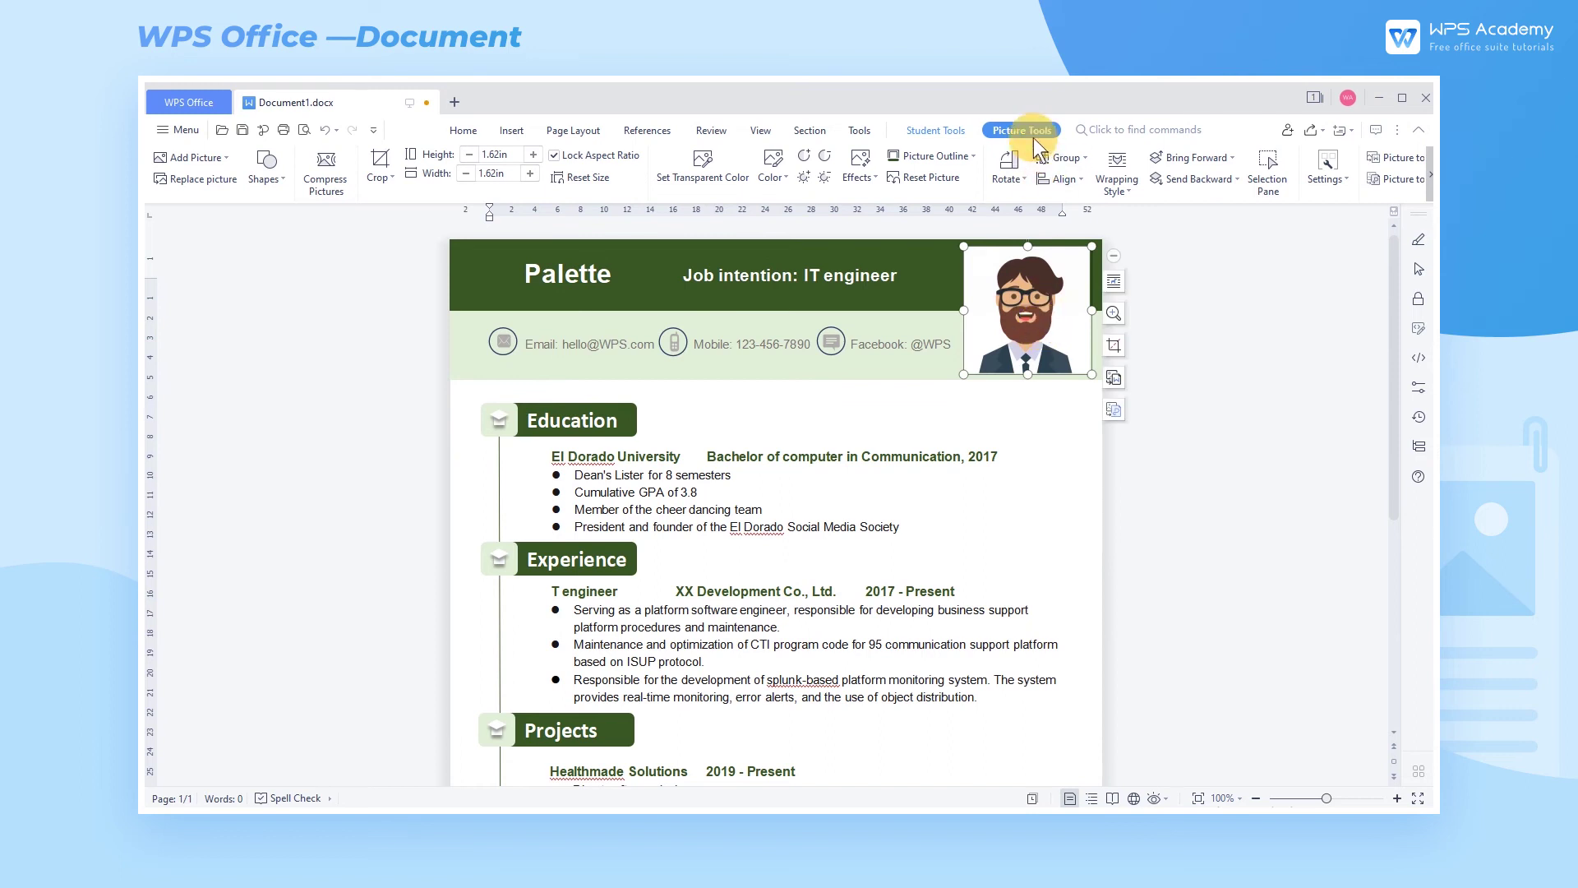
left_click(379, 165)
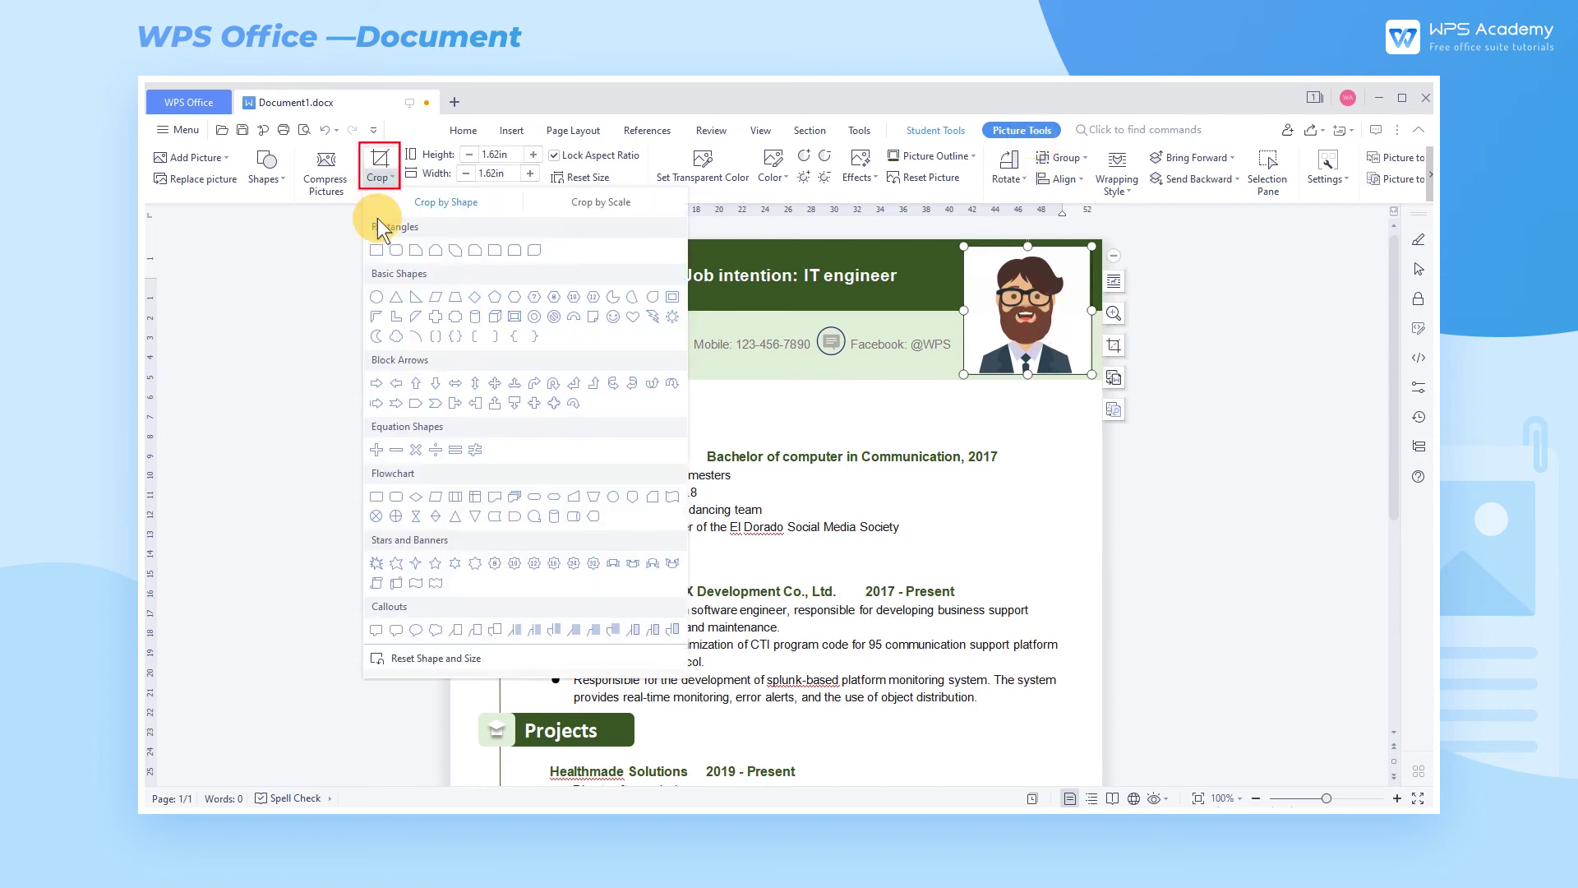
left_click(377, 297)
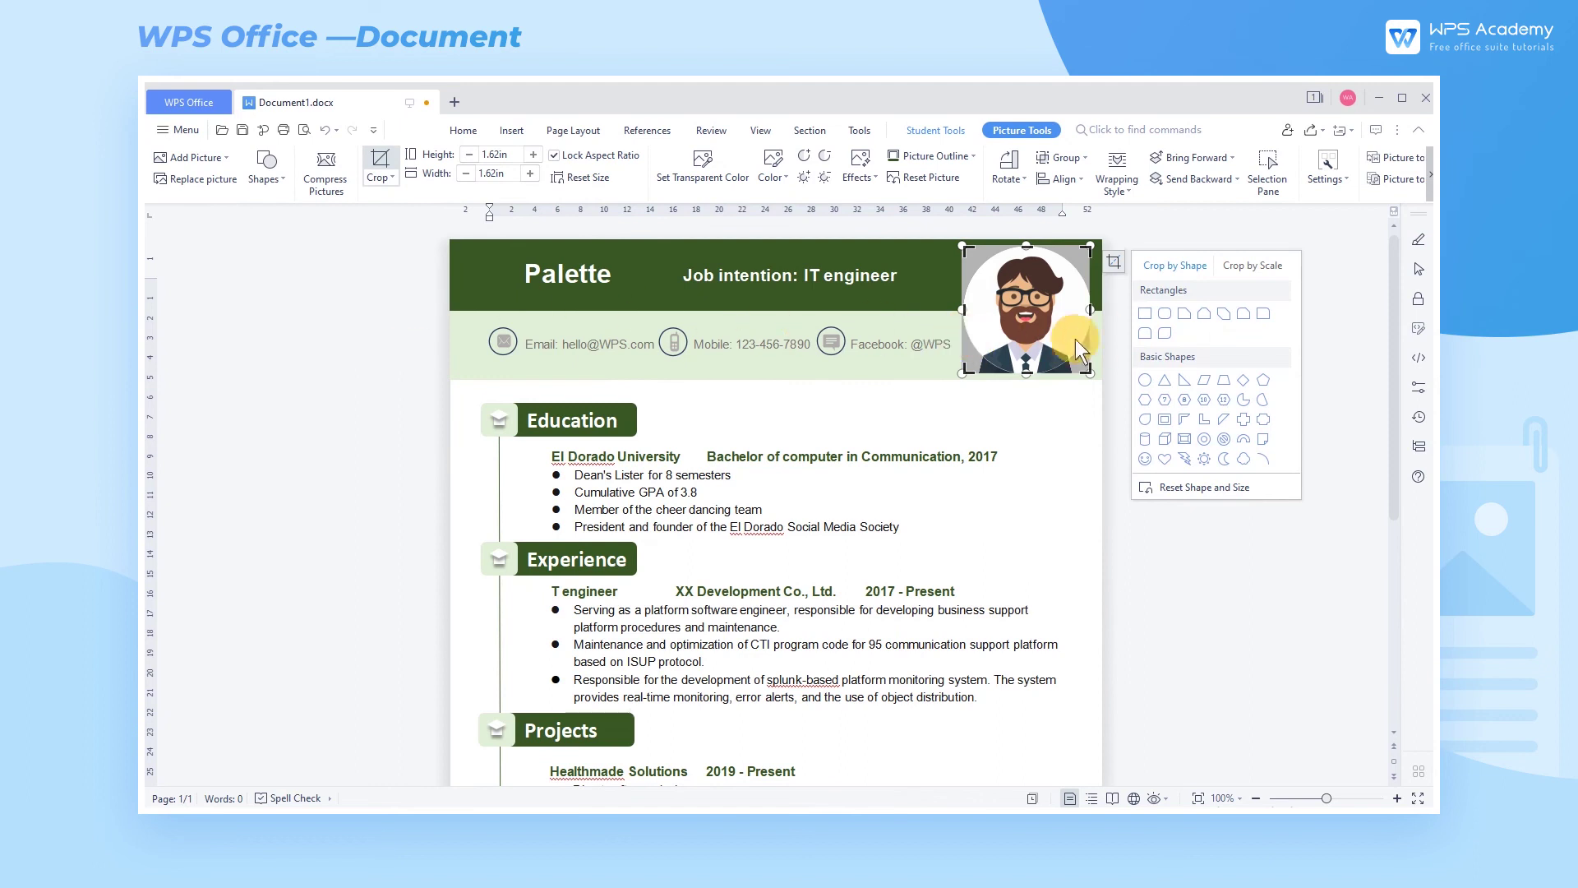
left_click(1113, 335)
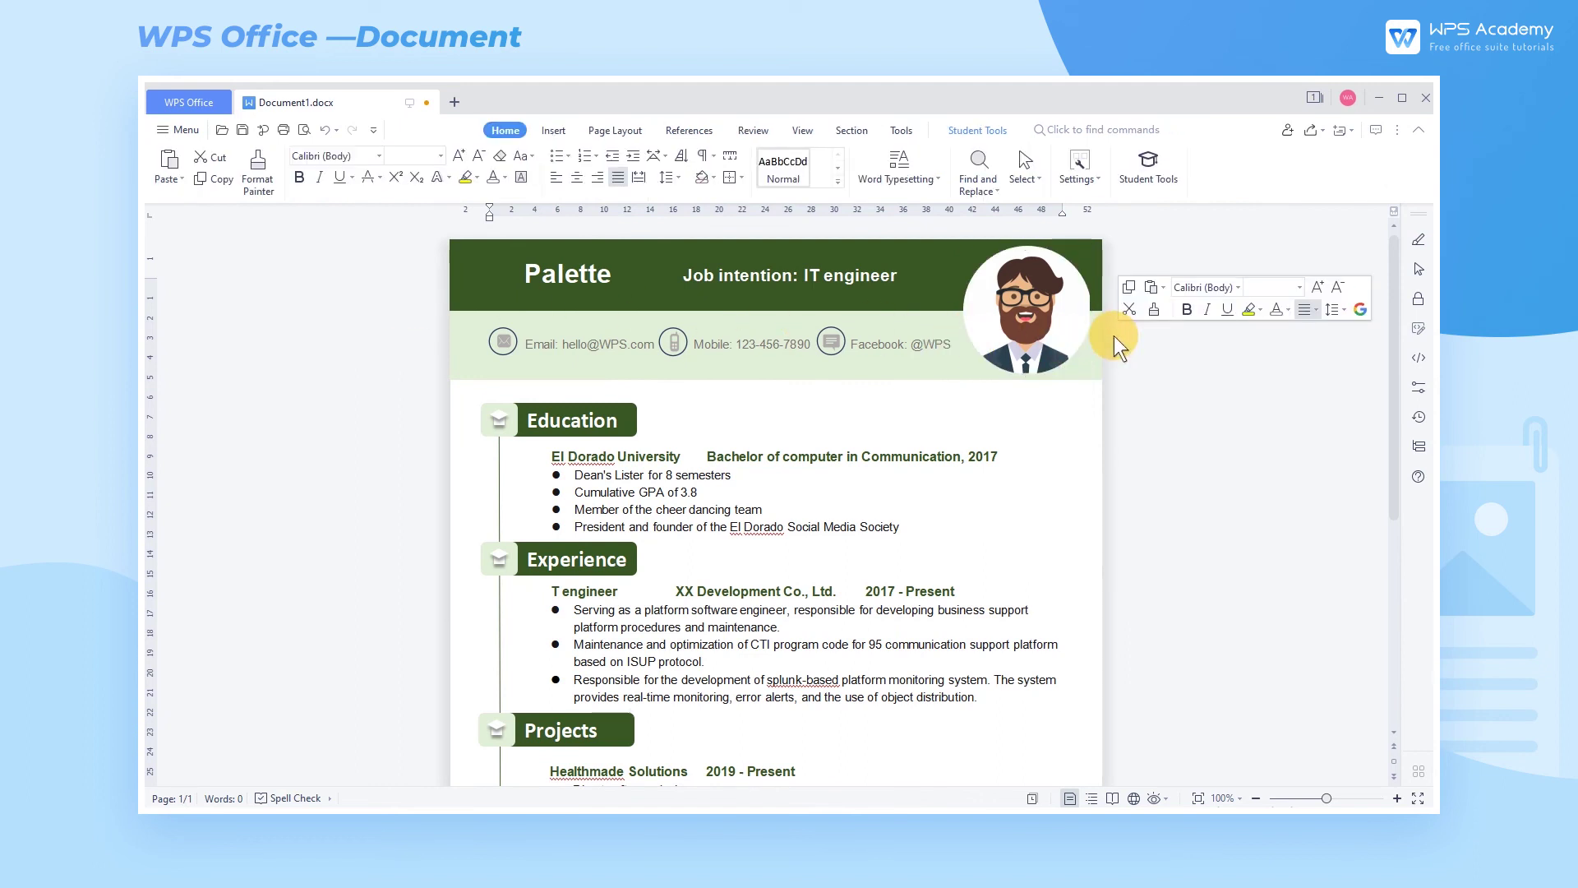
left_click(1153, 459)
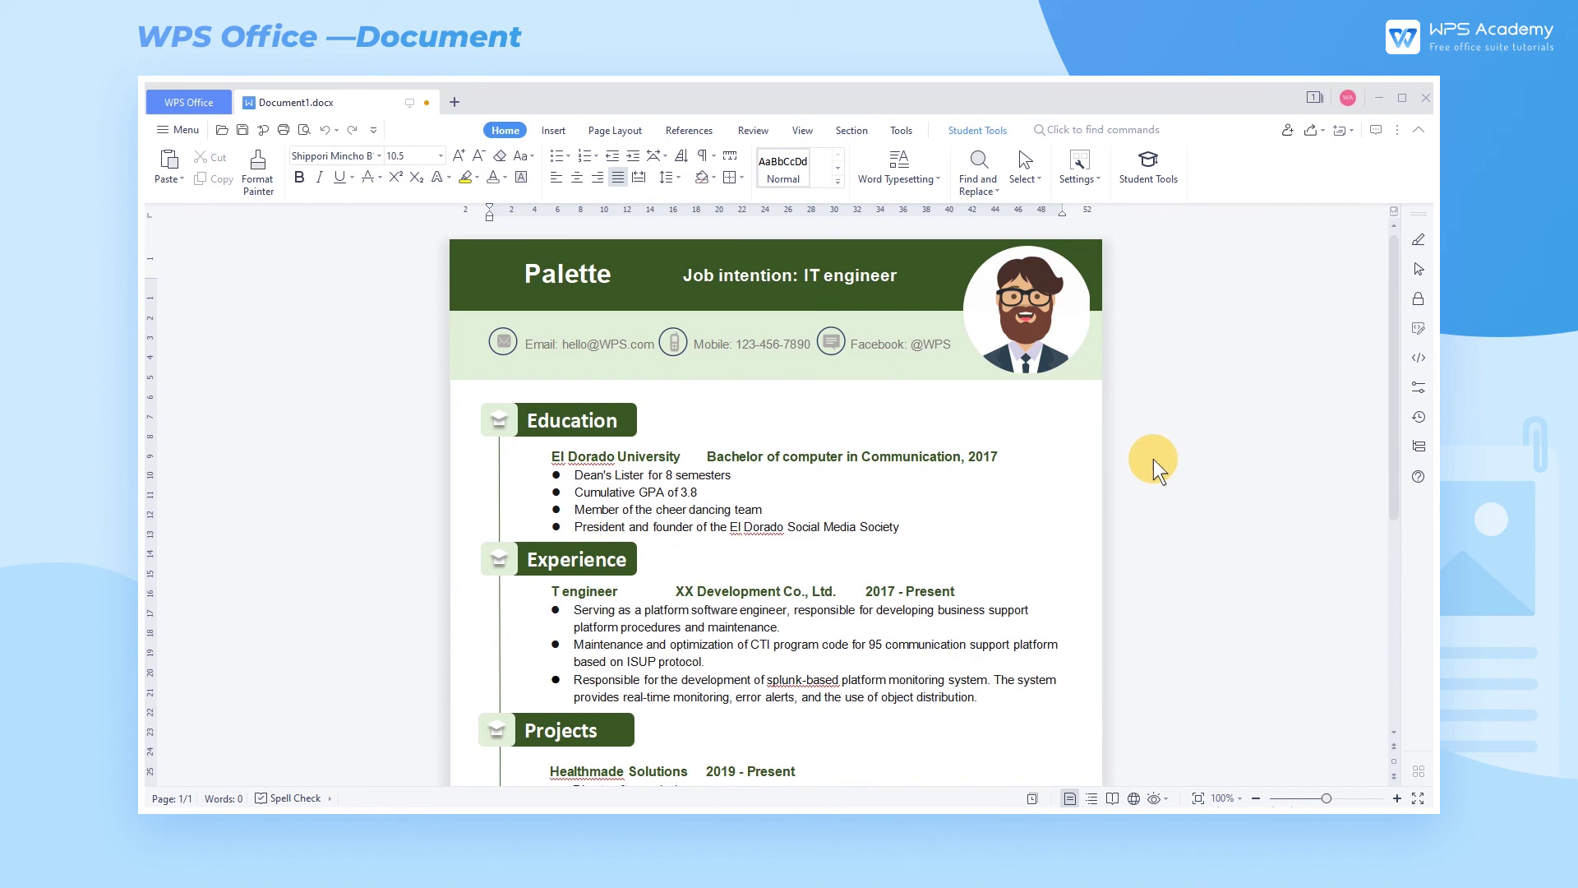
Apply a brown colour theme to the resume
left_click(633, 132)
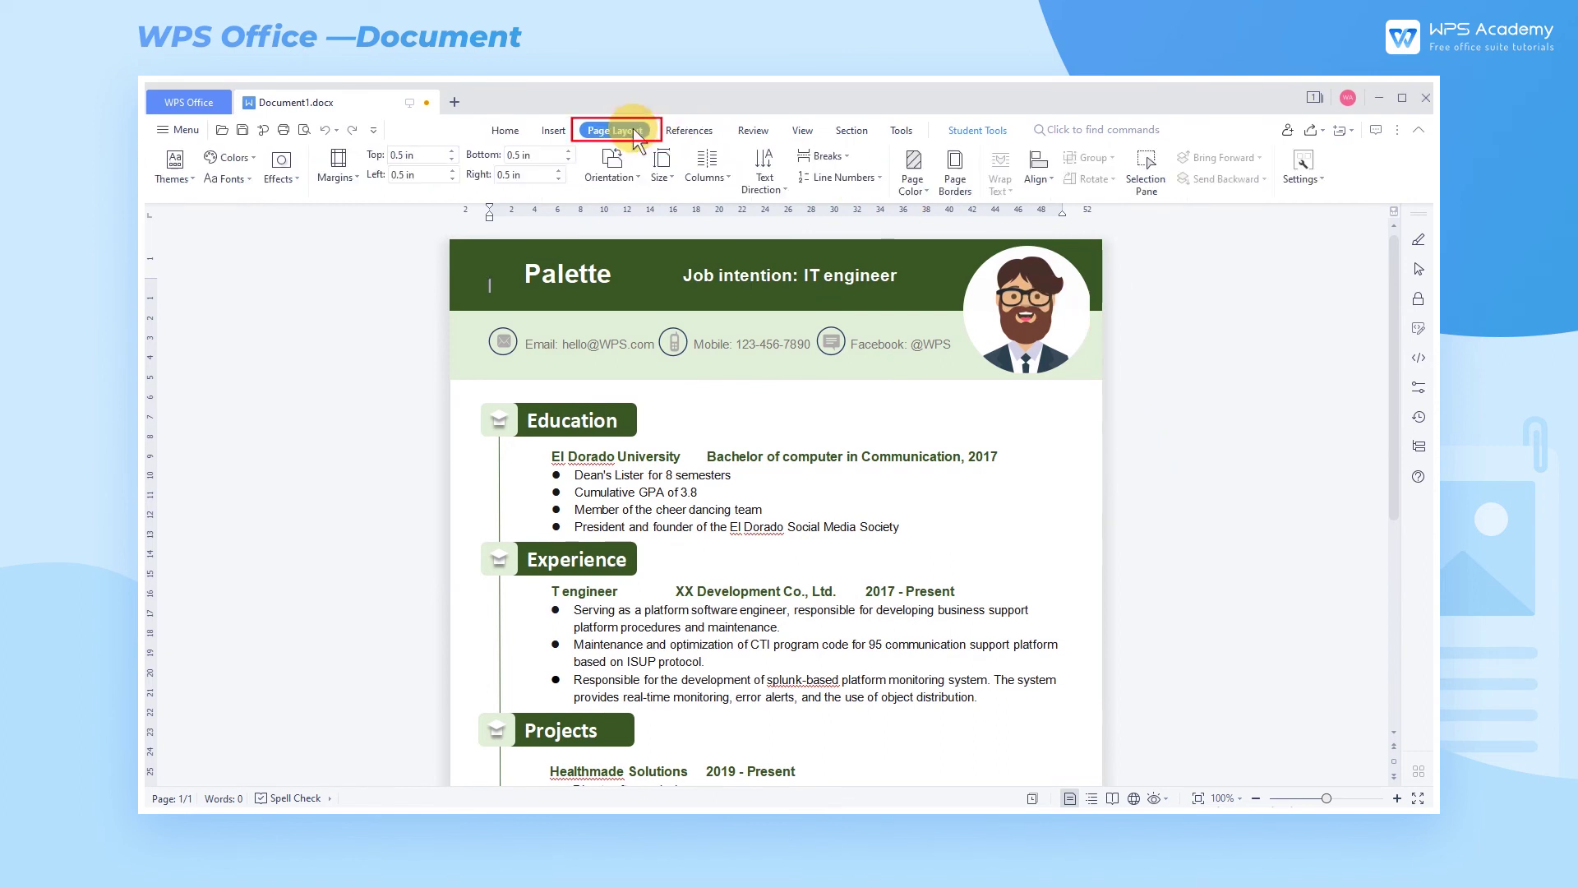
left_click(172, 173)
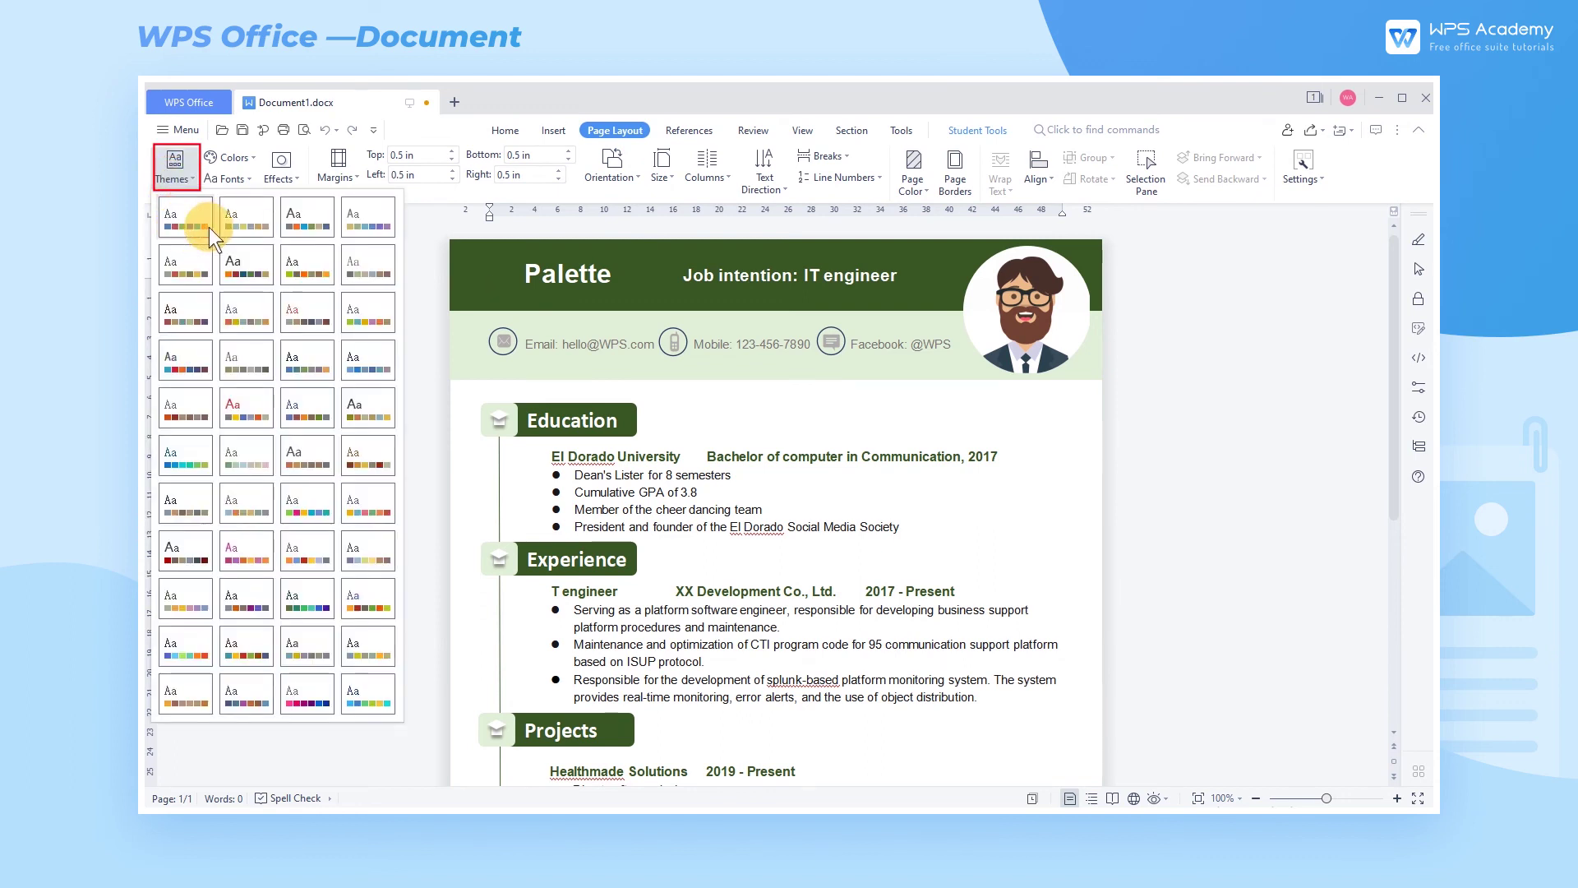
left_click(251, 227)
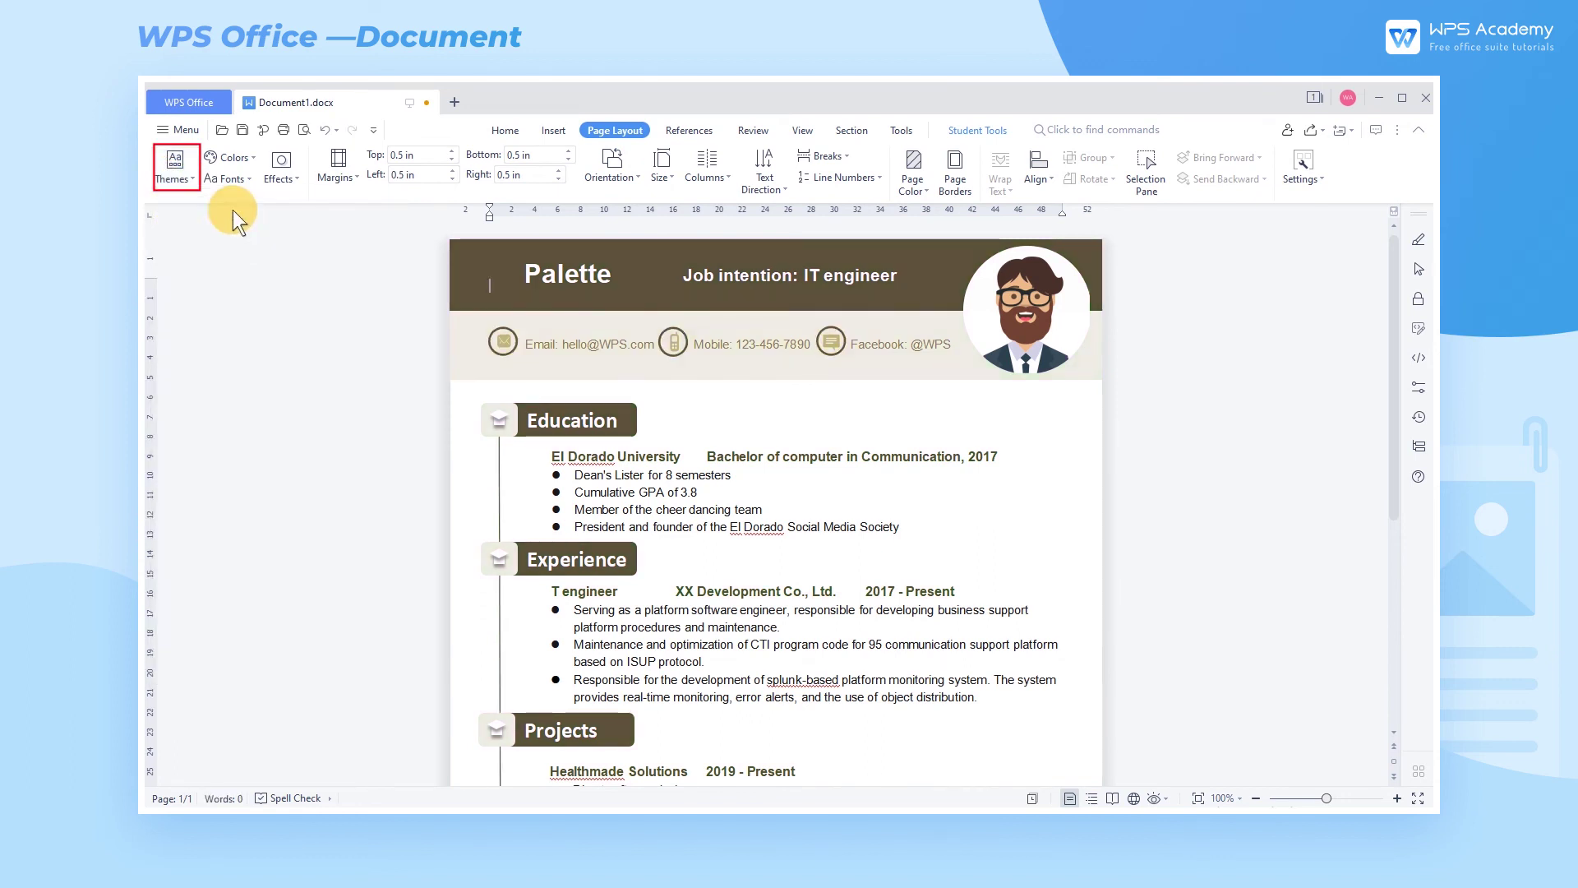
In the Selection Pane, rename the avatar to picture 5, toggle its visibility, then delete and restore it
left_click(1422, 270)
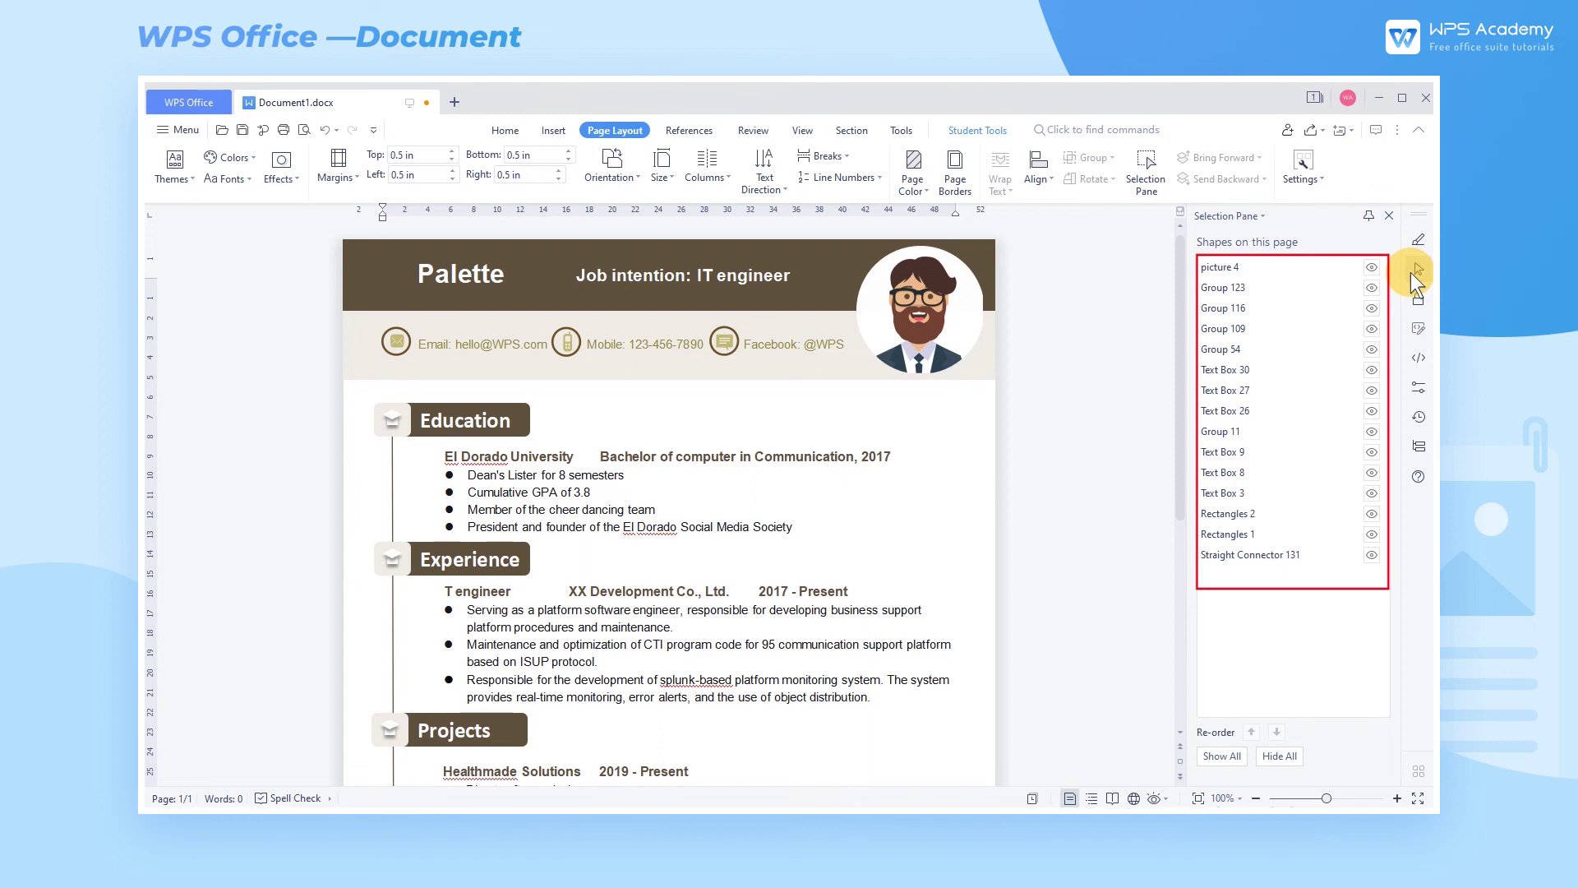
left_click(1249, 271)
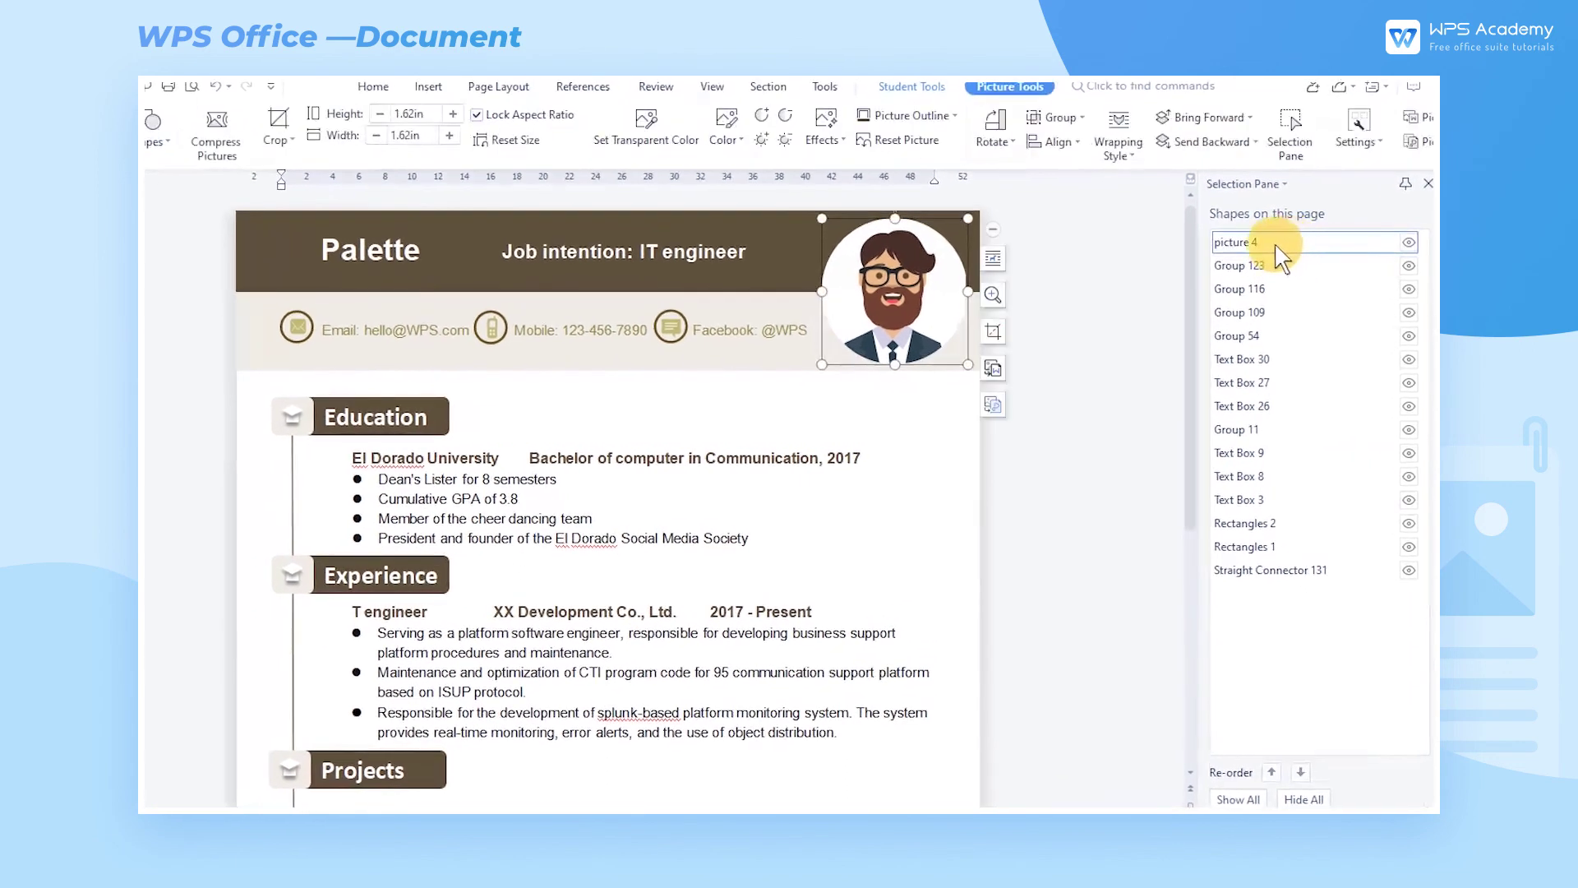
left_click(1270, 244)
type("5")
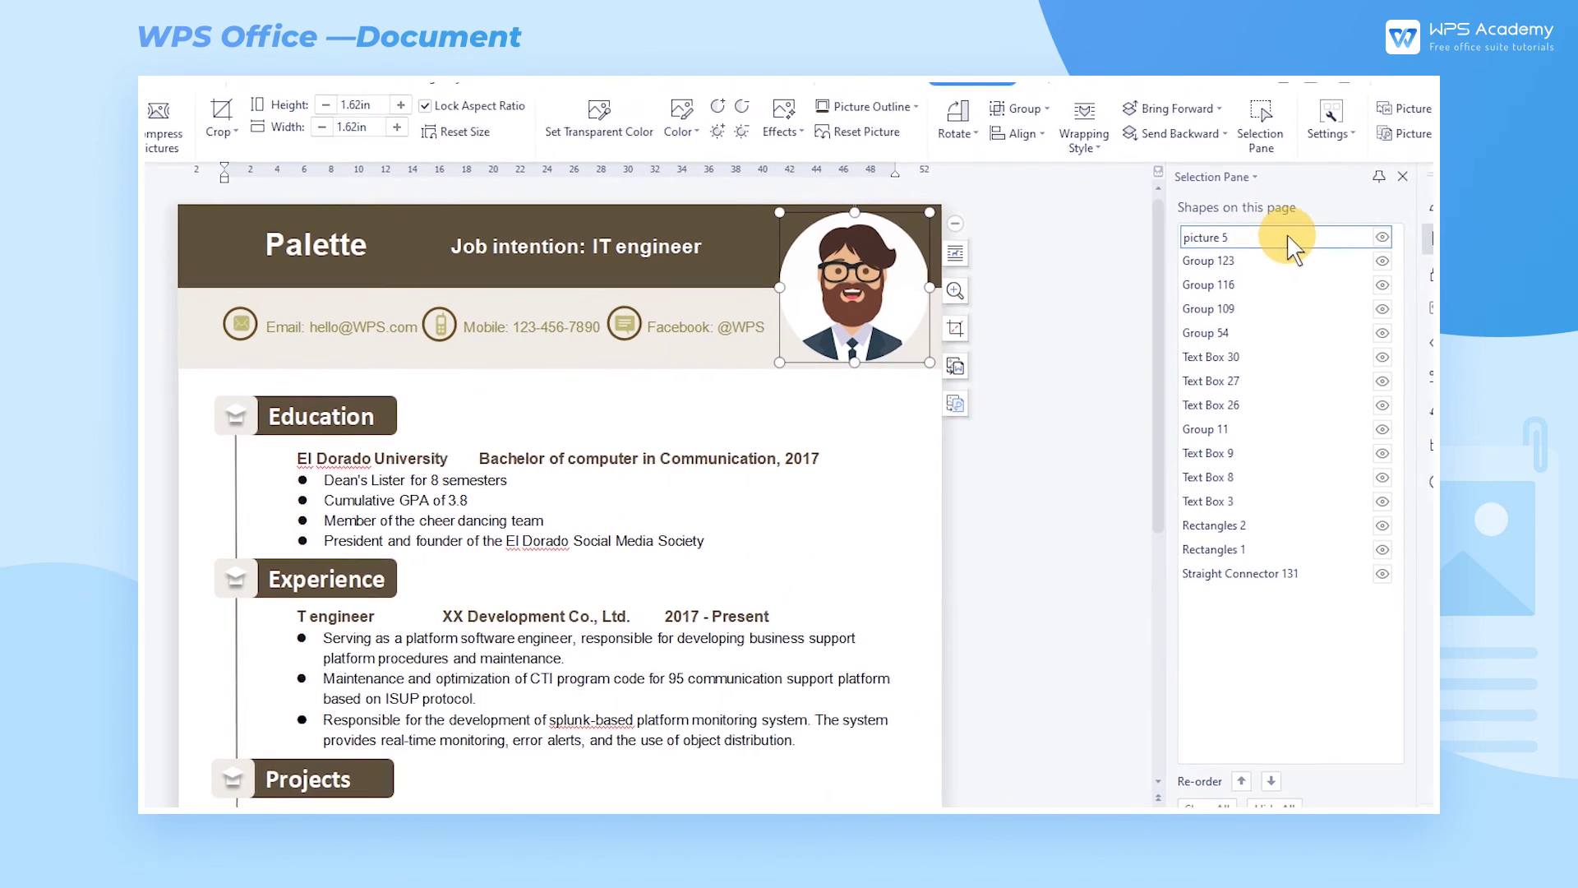
left_click(1369, 235)
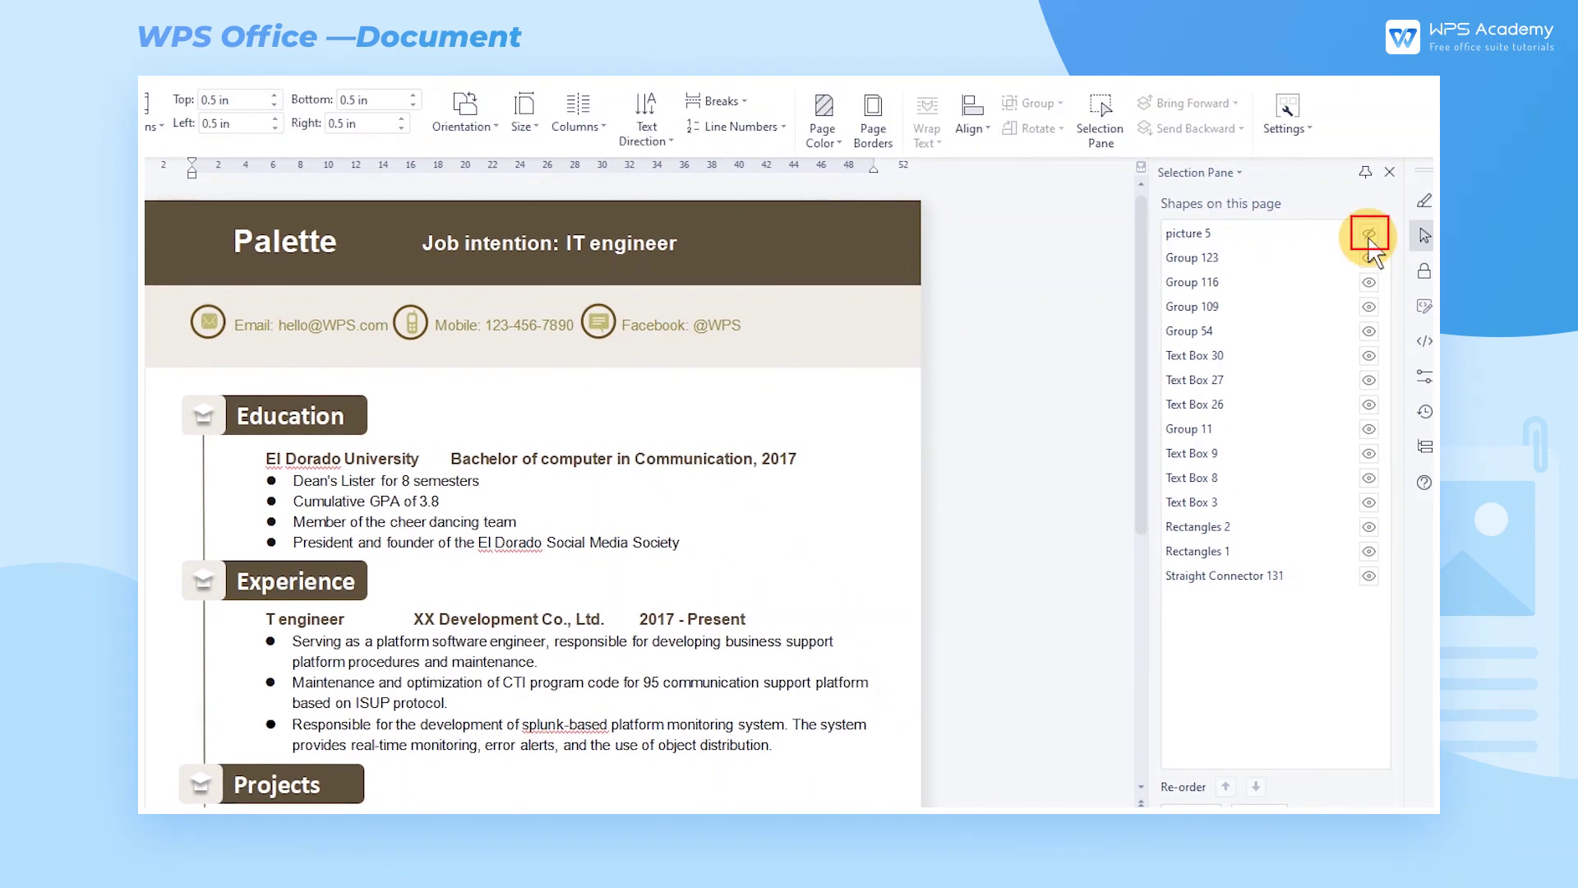
left_click(1368, 235)
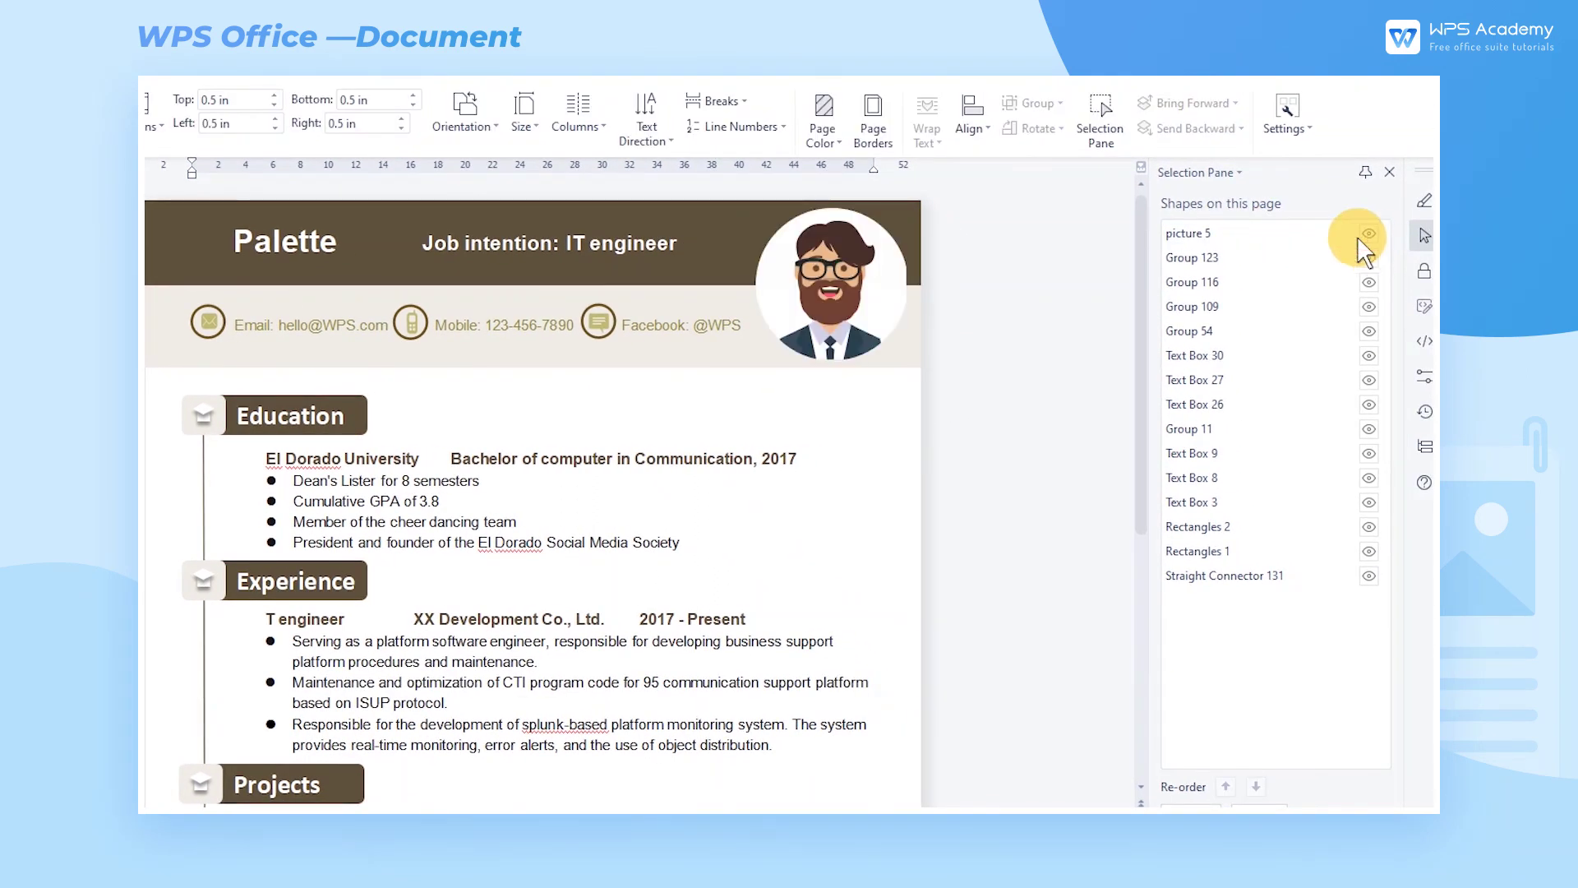
left_click(1250, 234)
key("Delete")
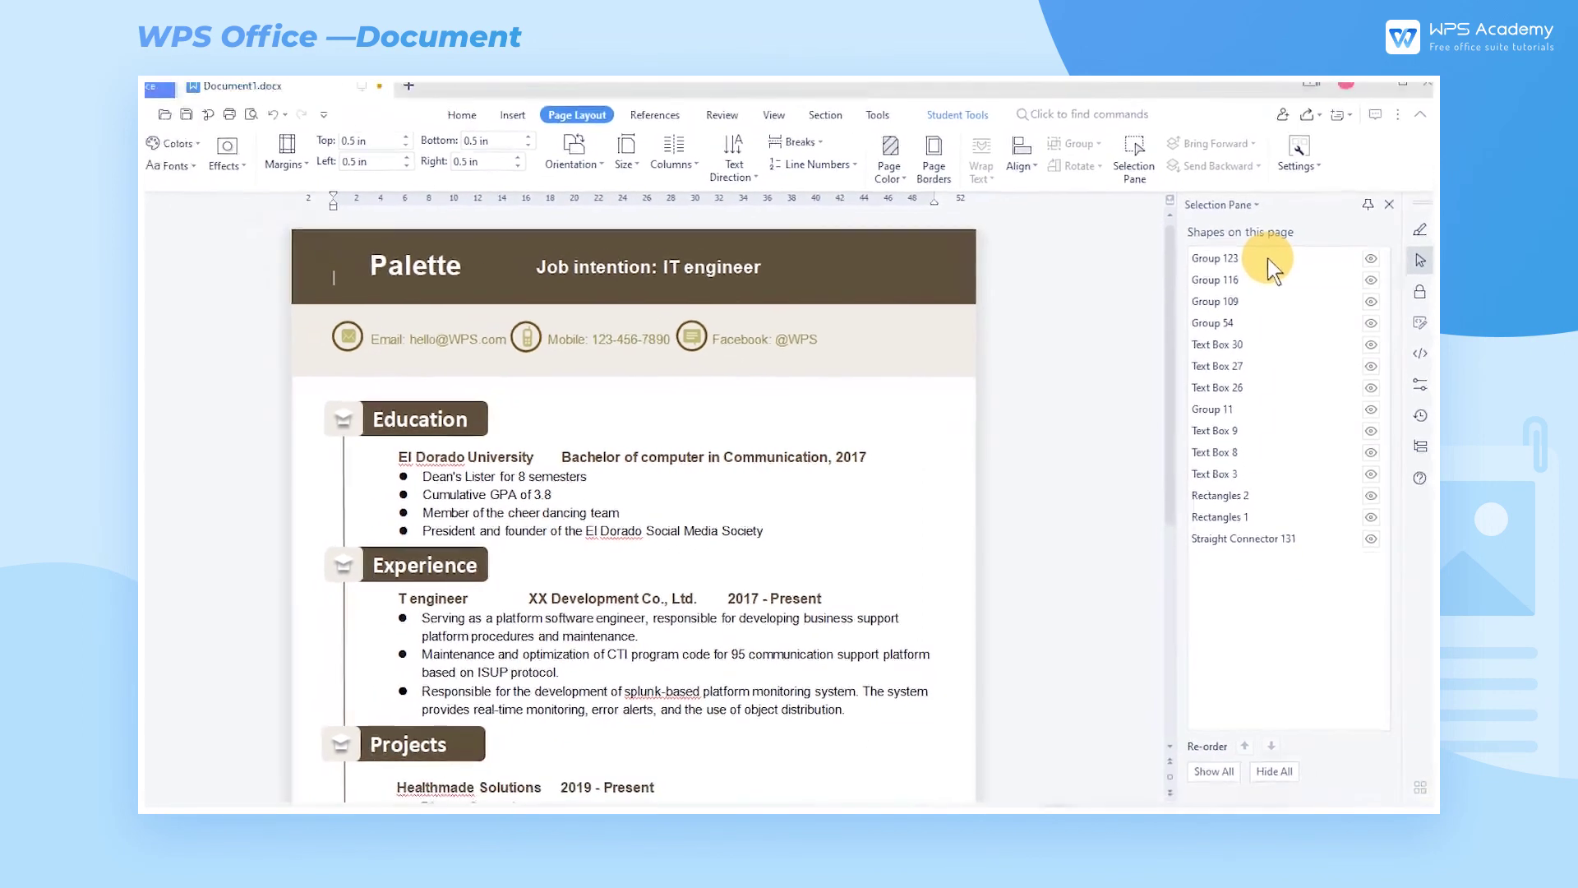
key("ctrl+z")
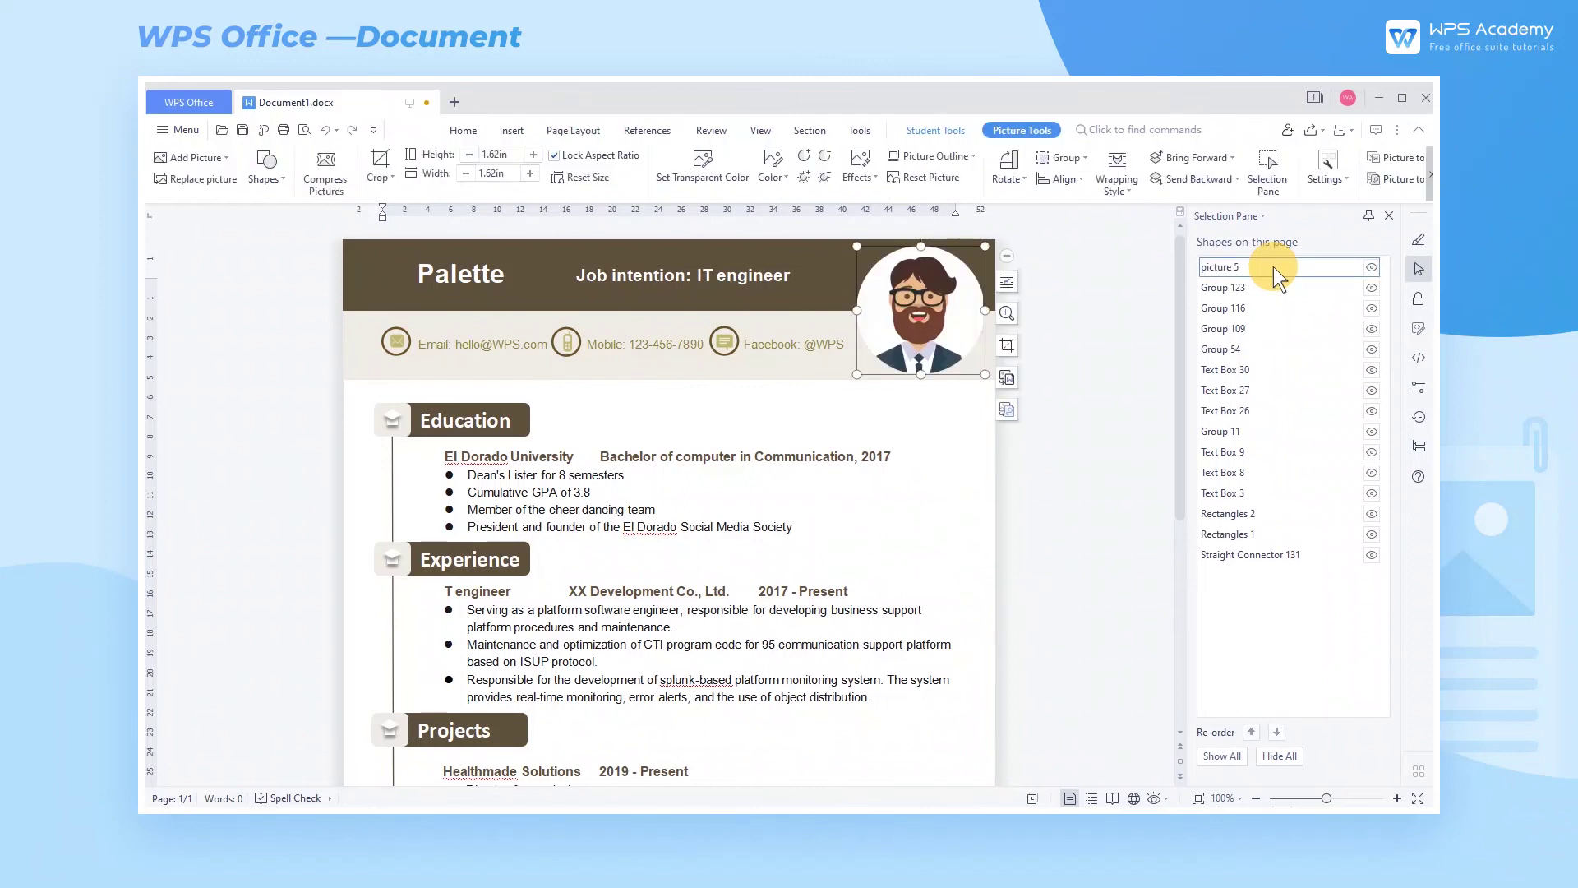